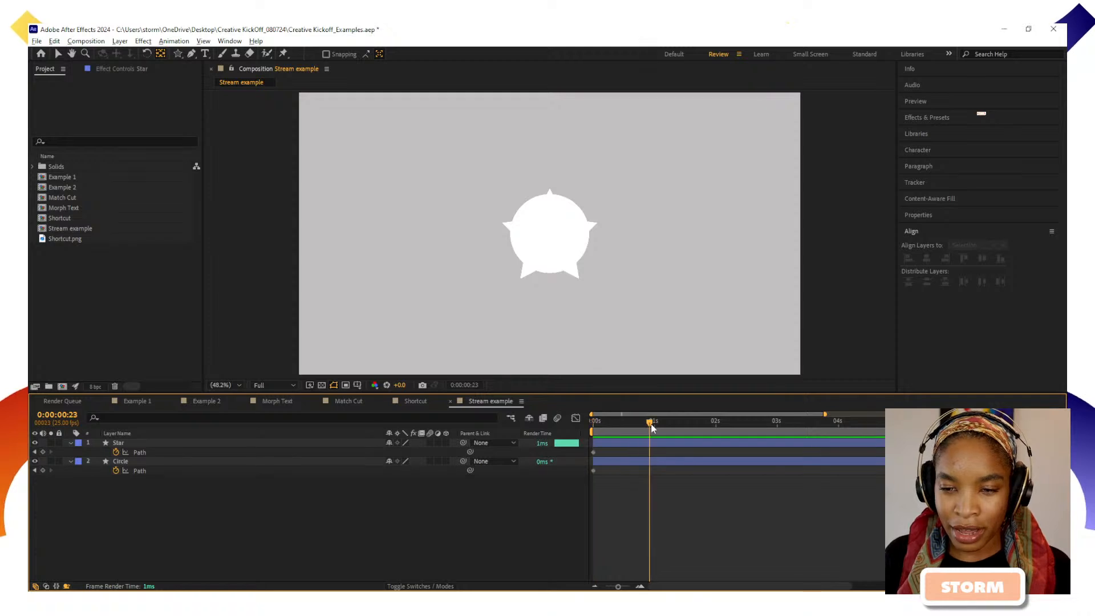
Move the playhead to 0:00:01:00 in the Stream example timeline
key("equal")
key("equal")
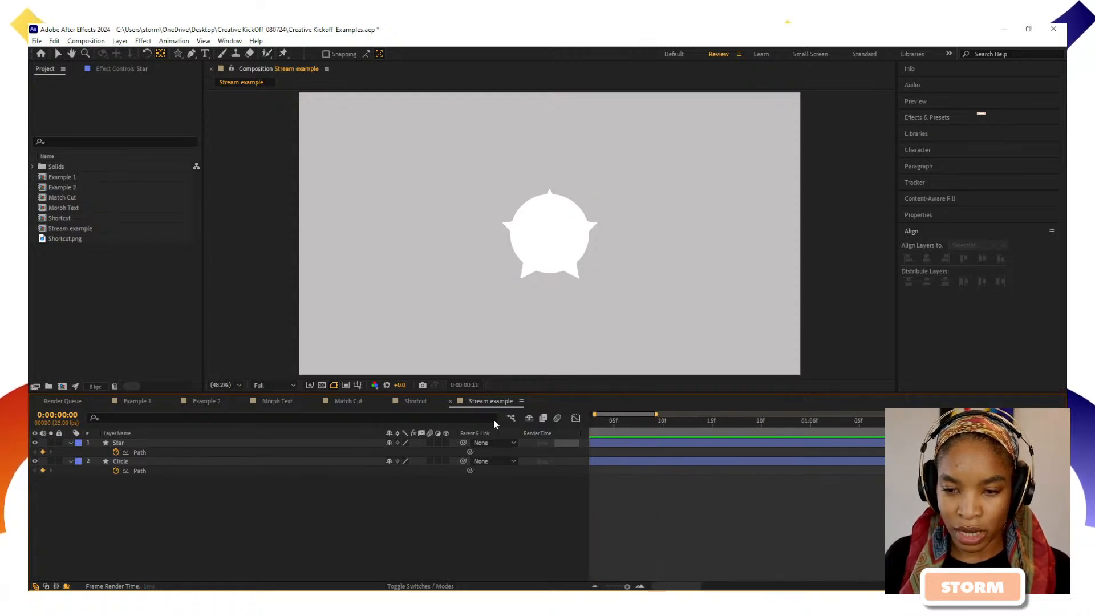
key("minus")
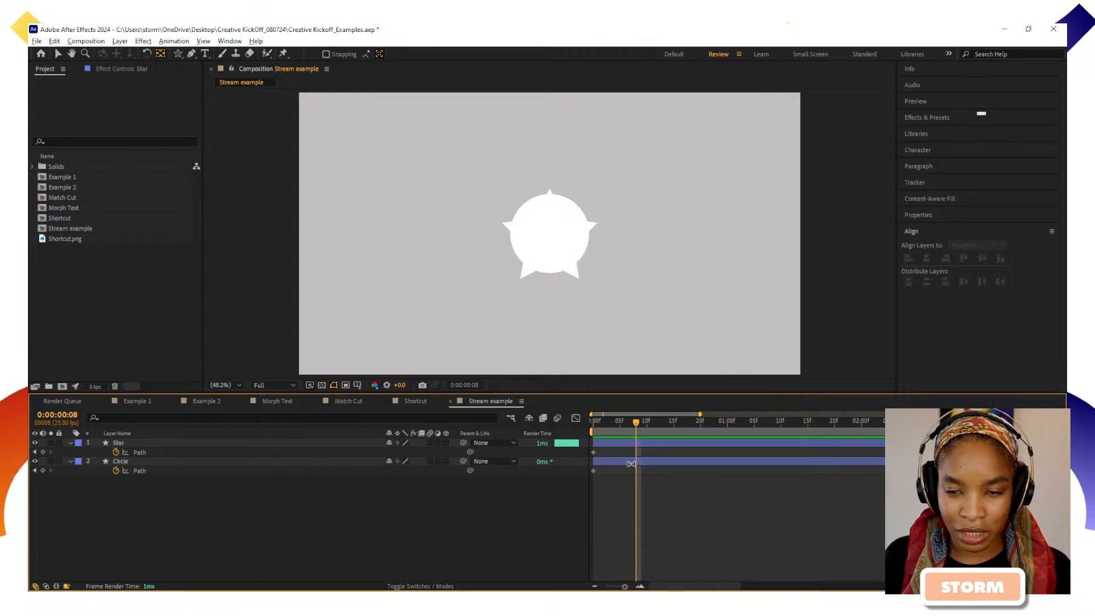
left_click_drag(646, 428, 728, 423)
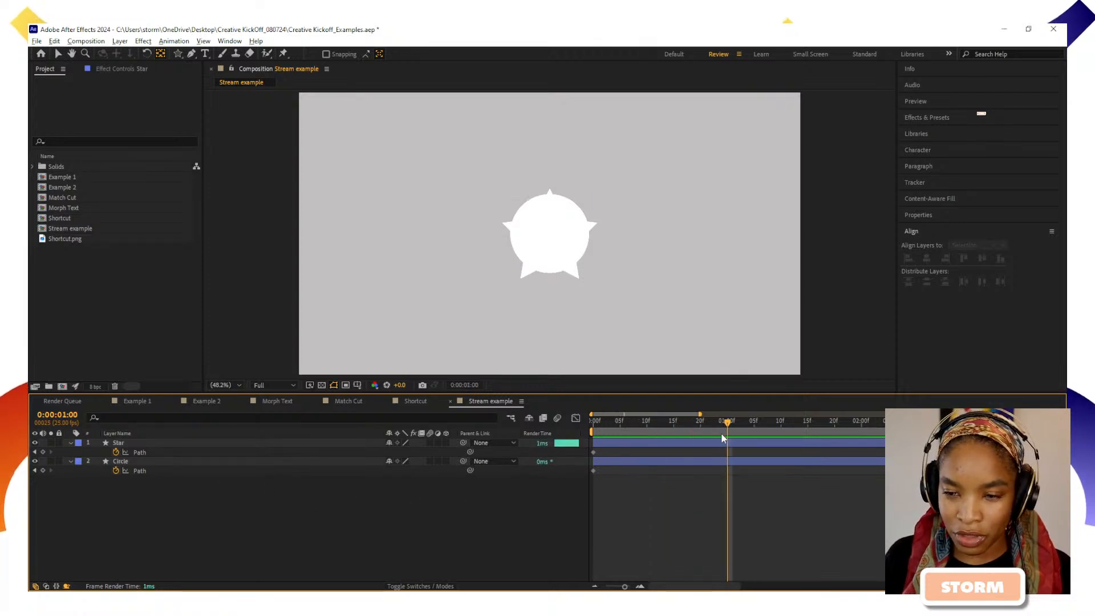
Try to paste the Star layer's Path keyframe onto the Circle layer at 0:00:01:00
left_click(142, 463)
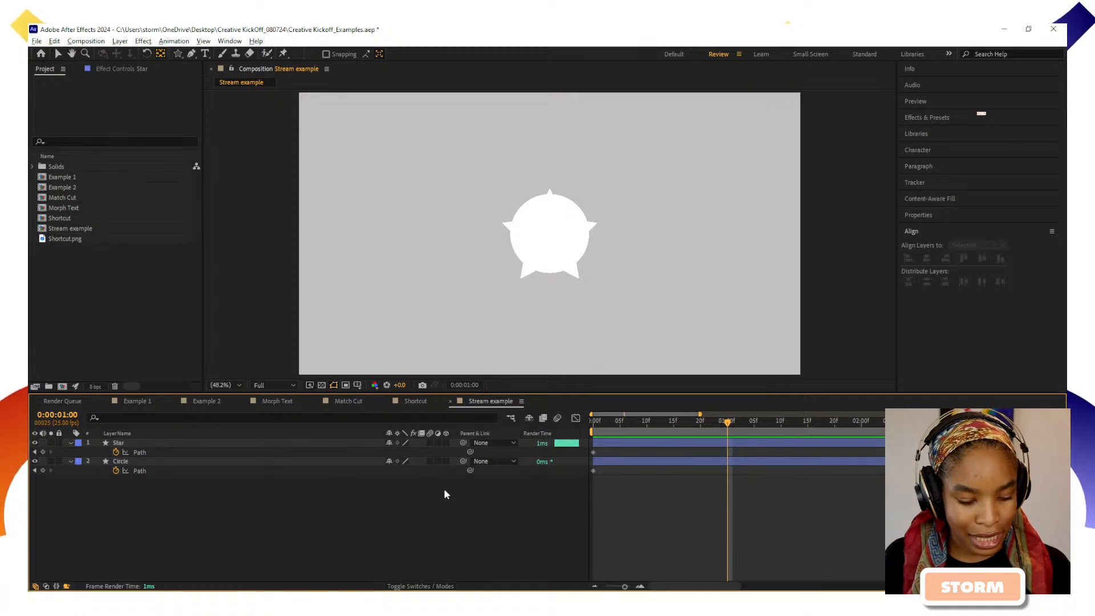
key("v")
left_click(593, 452)
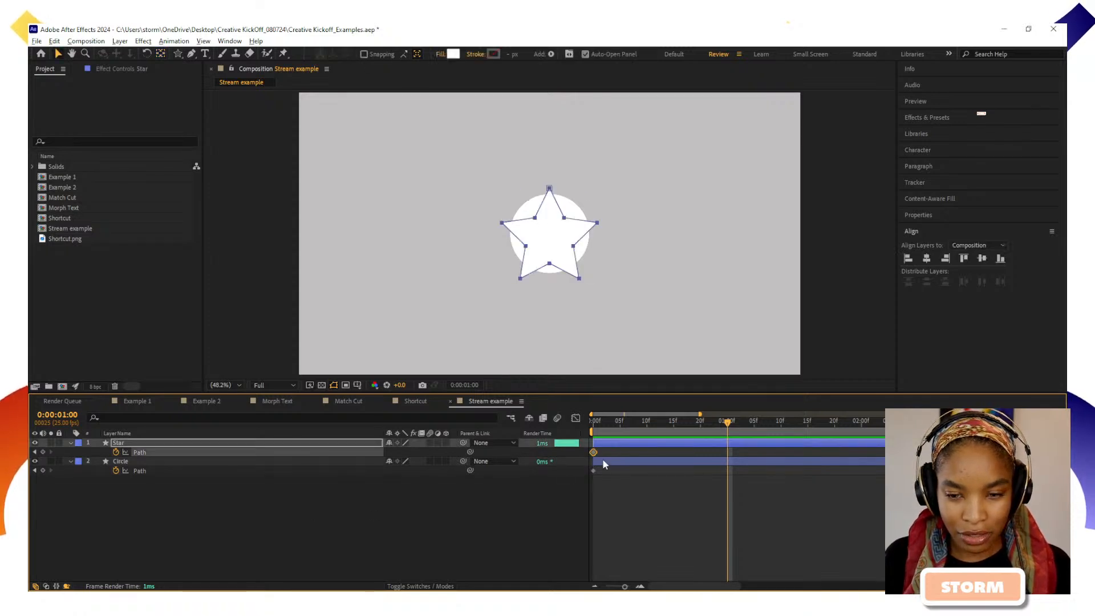
left_click(734, 462)
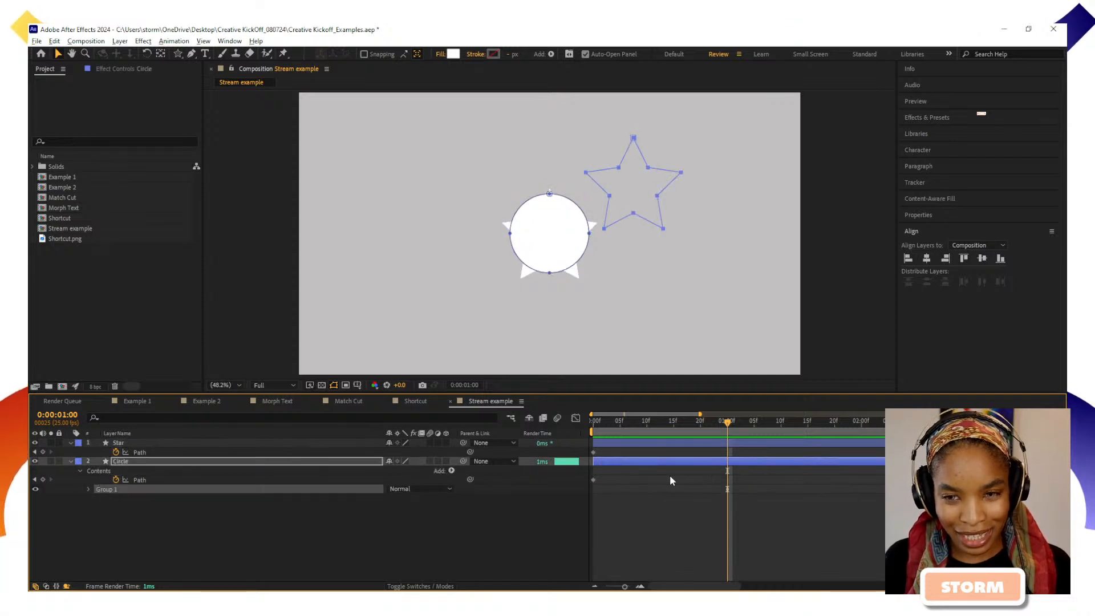
left_click(220, 471)
Copy the Star layer's Path keyframe and paste it into the Circle layer's Path property at 0:00:01:00
left_click(594, 453)
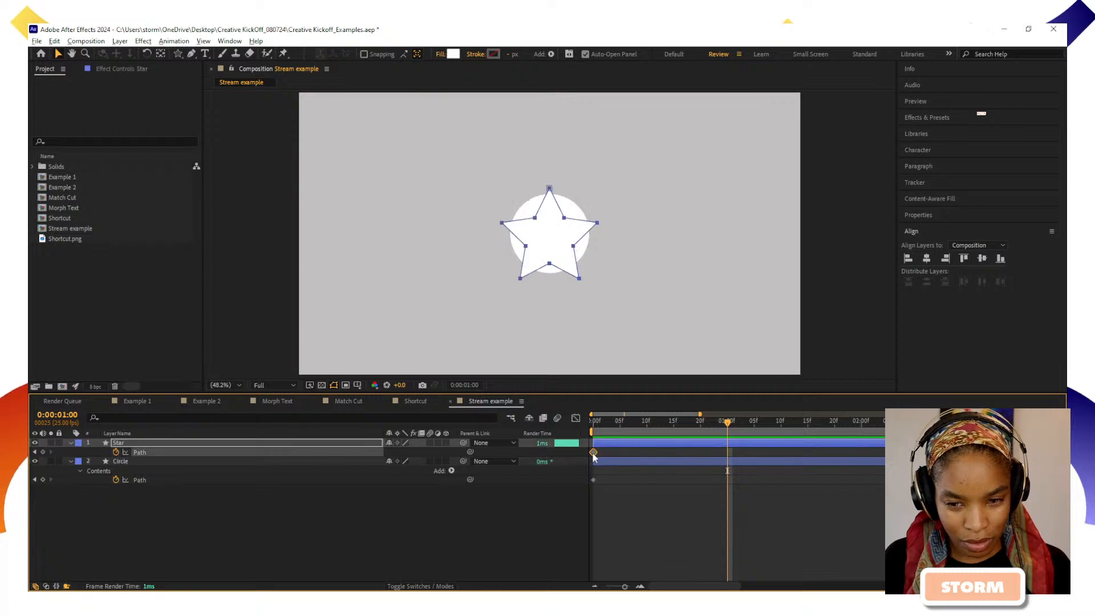
left_click(727, 463)
left_click(729, 469)
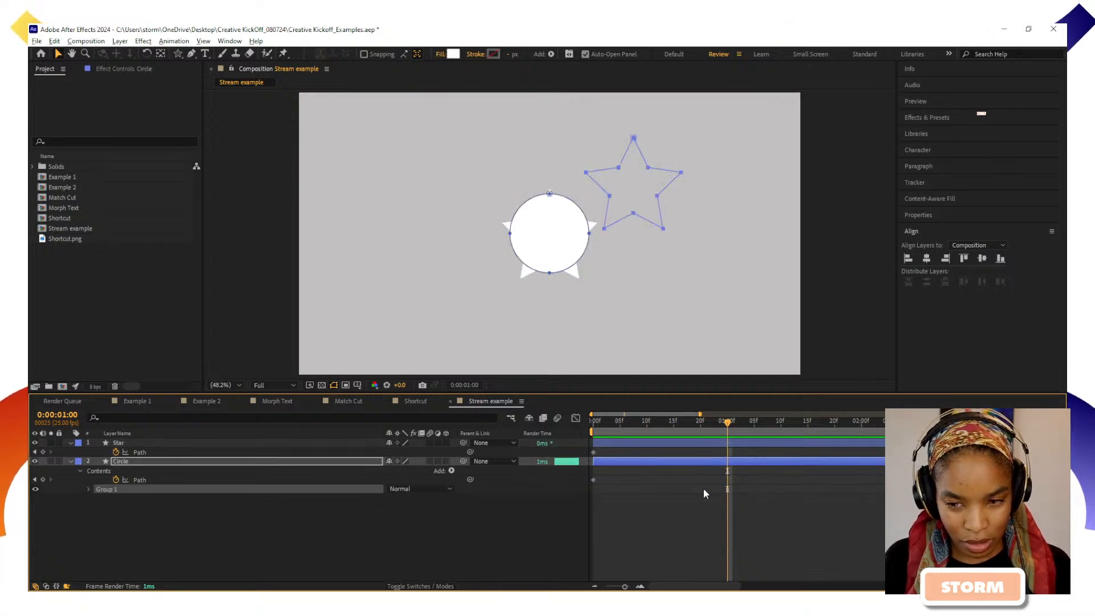
key("u")
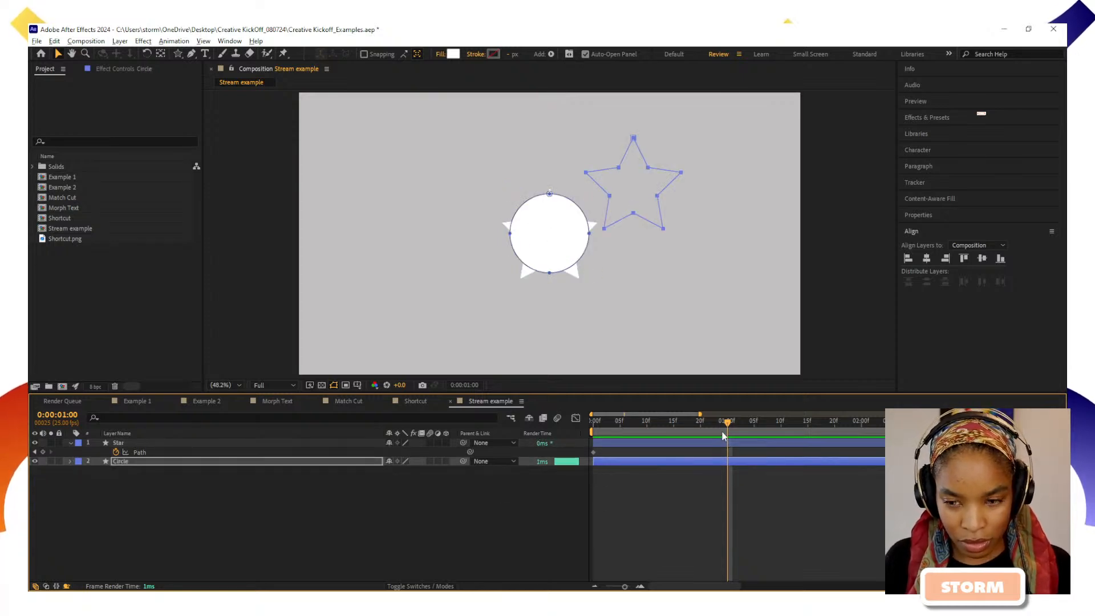
mouse_move(727, 424)
left_mouse_down()
mouse_move(609, 428)
mouse_move(726, 438)
left_mouse_up()
left_click(725, 462)
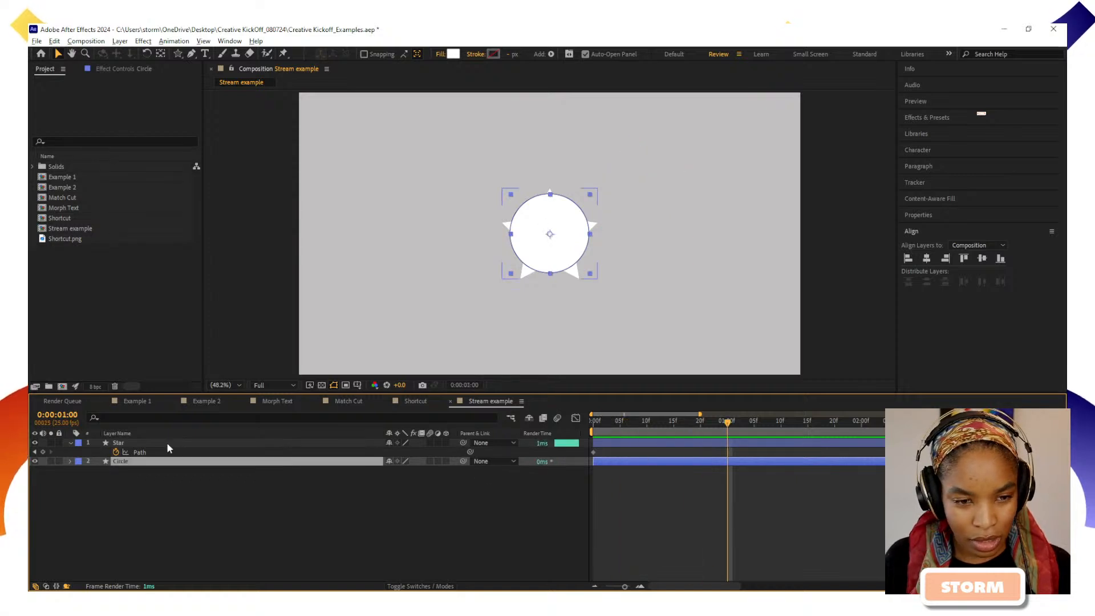
key("u")
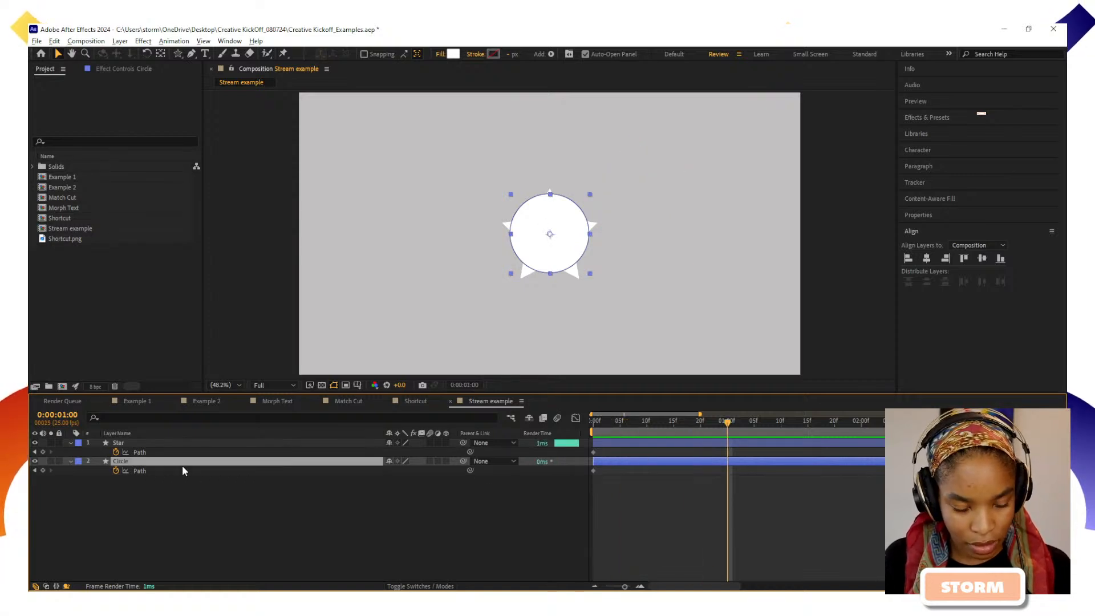
left_click(143, 470)
key("ctrl+v")
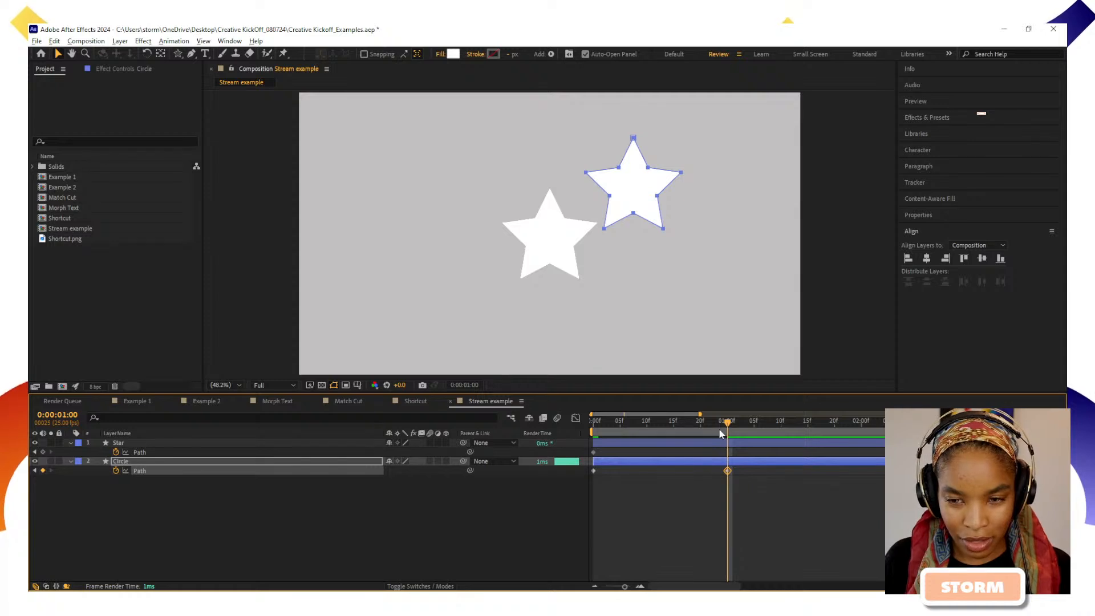
Hide the Star layer and preview the Circle layer's morph between 0 and 1 second
left_click_drag(646, 422, 622, 440)
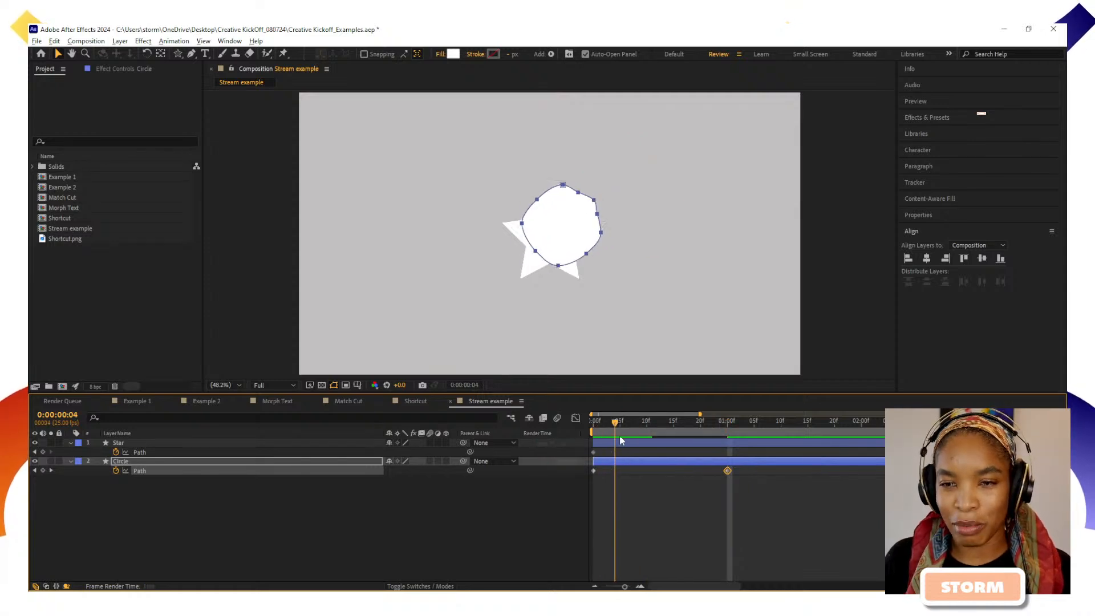
key("space")
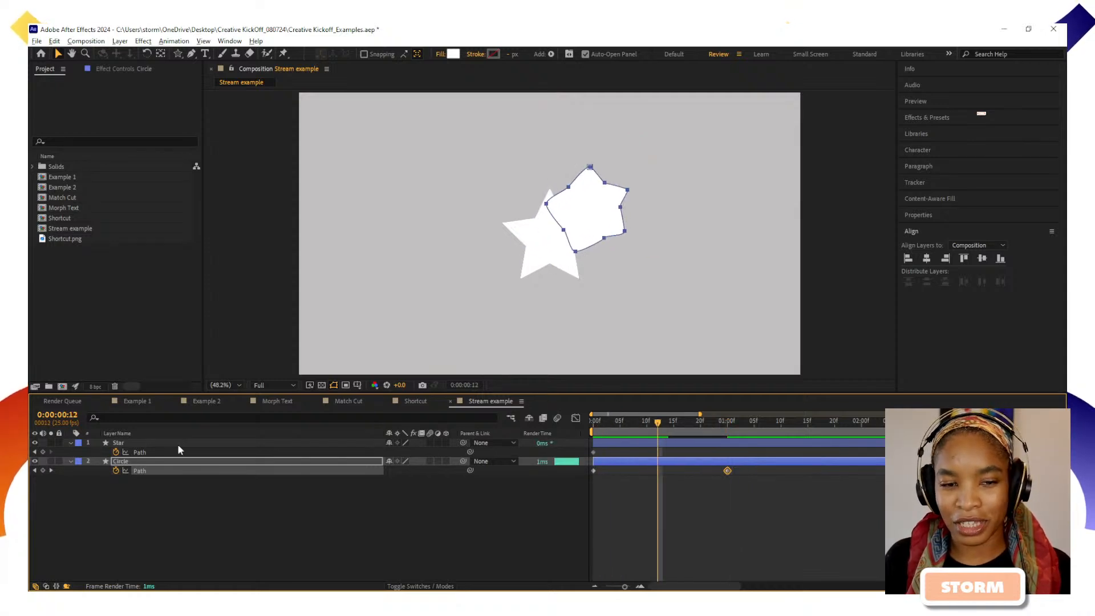
left_click(35, 443)
left_click_drag(615, 428, 730, 458)
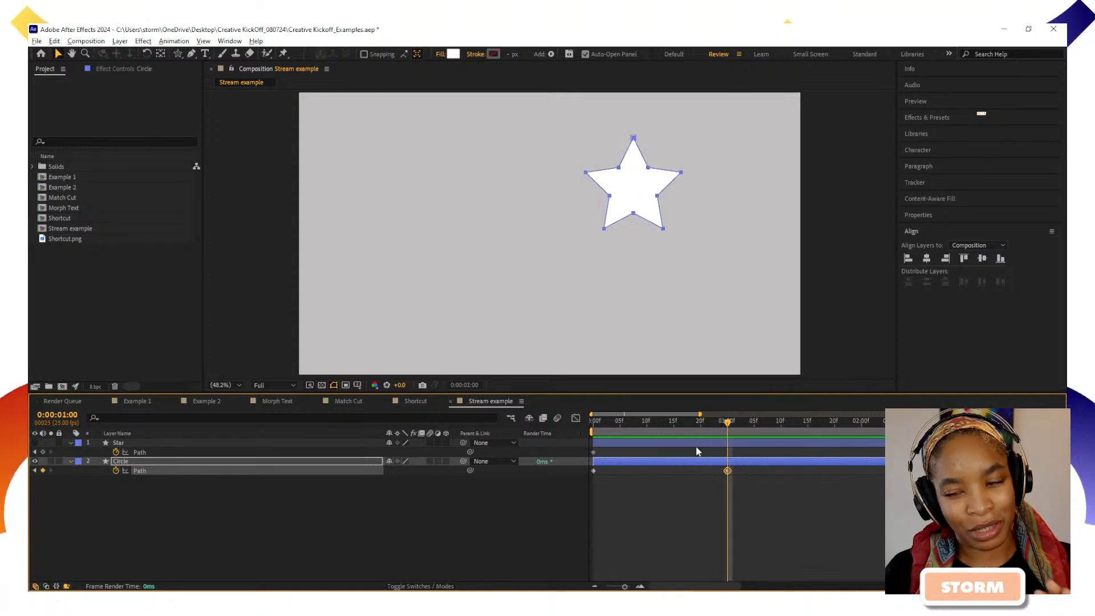
left_click(649, 462)
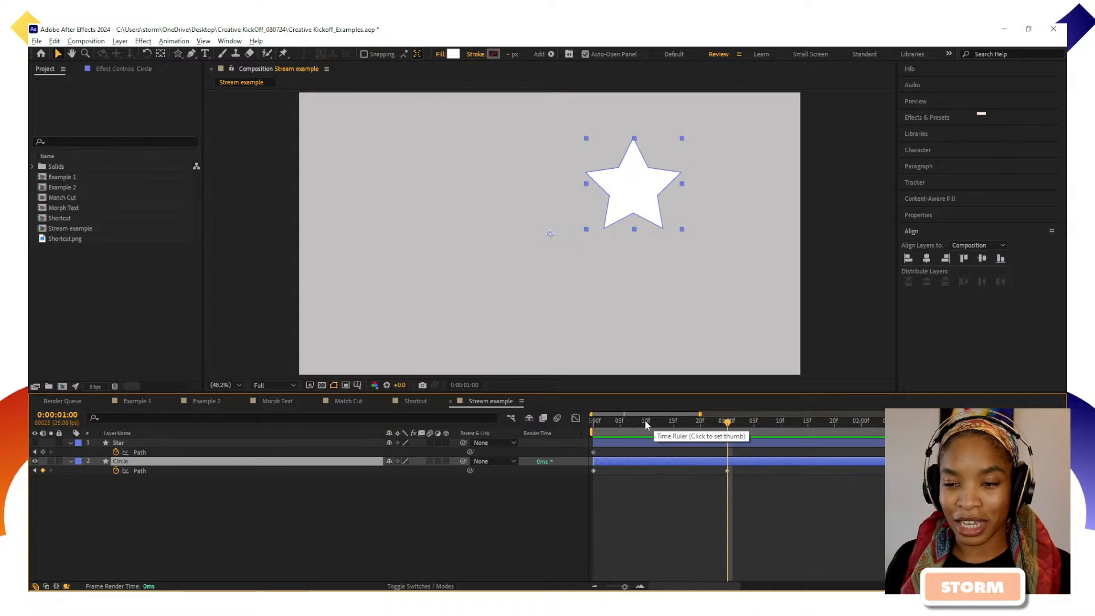
left_click_drag(646, 425, 693, 459)
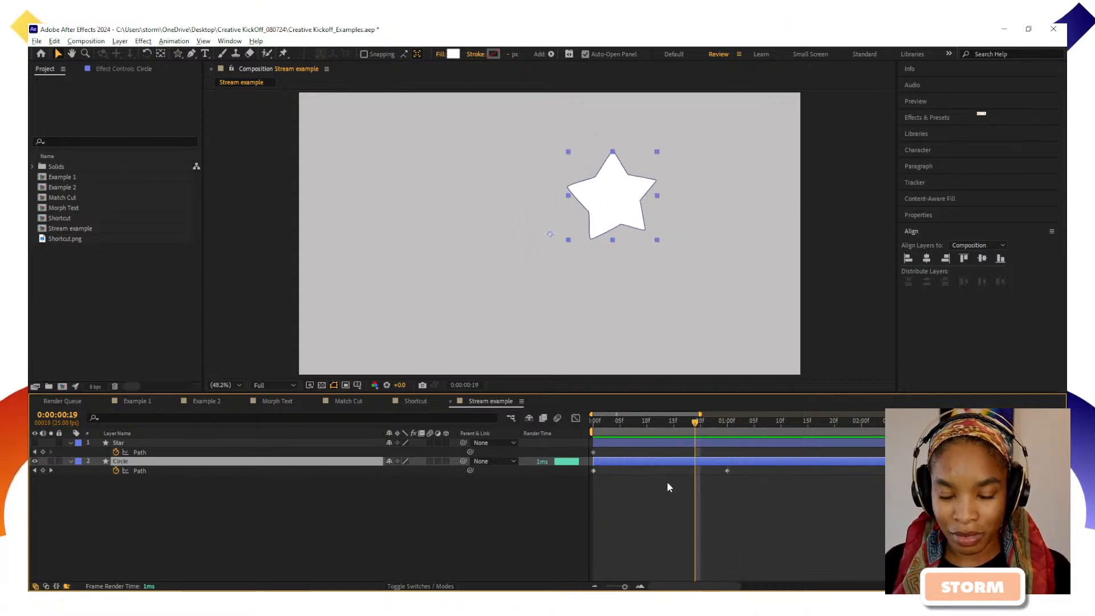
Add an Anchor Point keyframe to the Circle layer at 0:00:00:00 and show all of its keyframed properties
key("a")
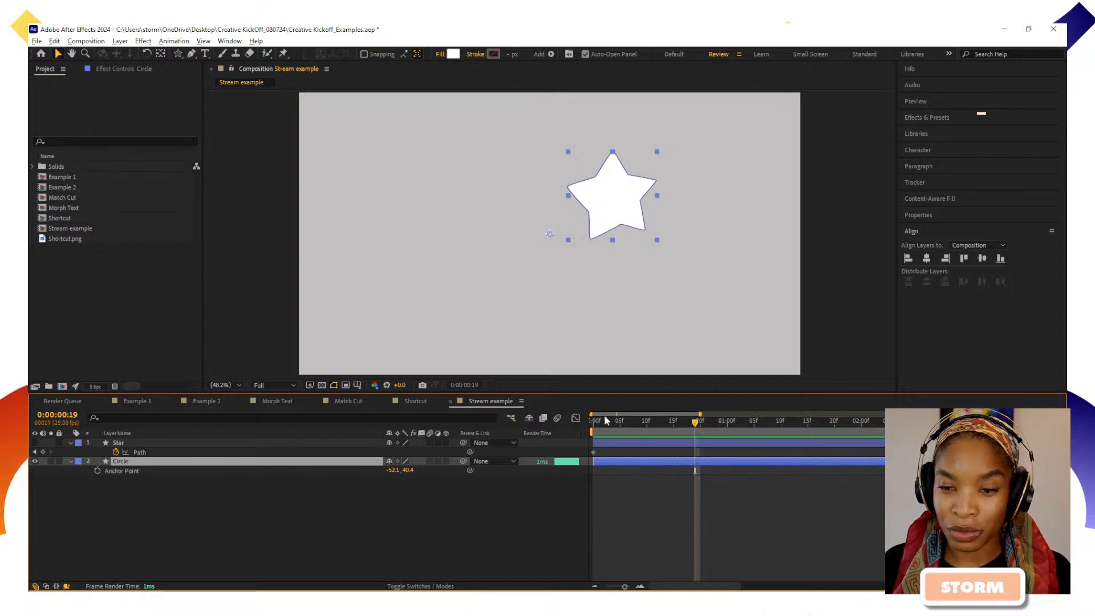
key("Home")
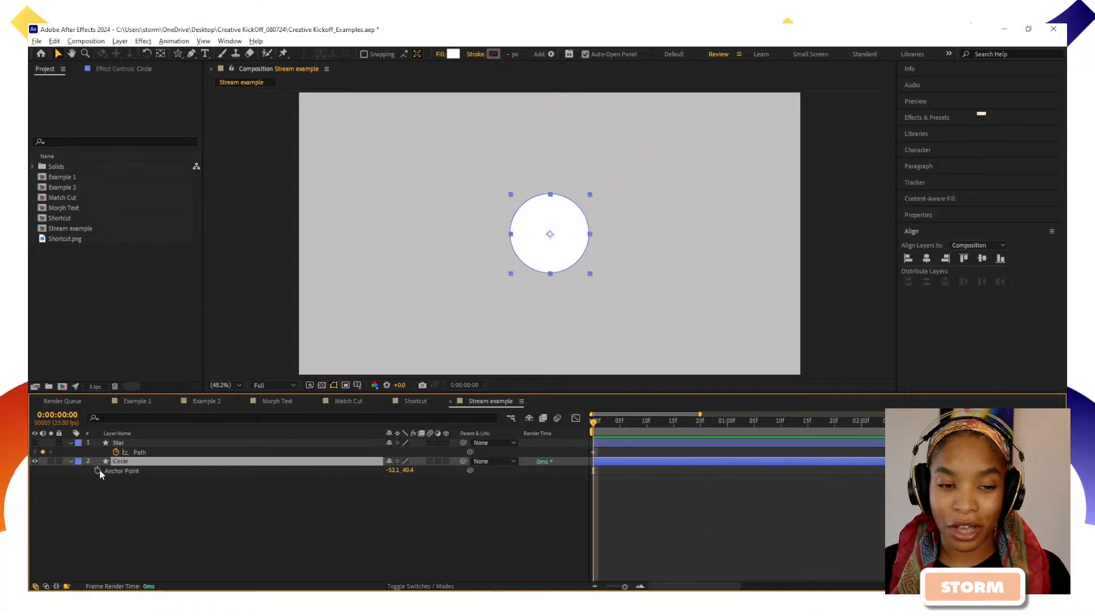
left_click(98, 470)
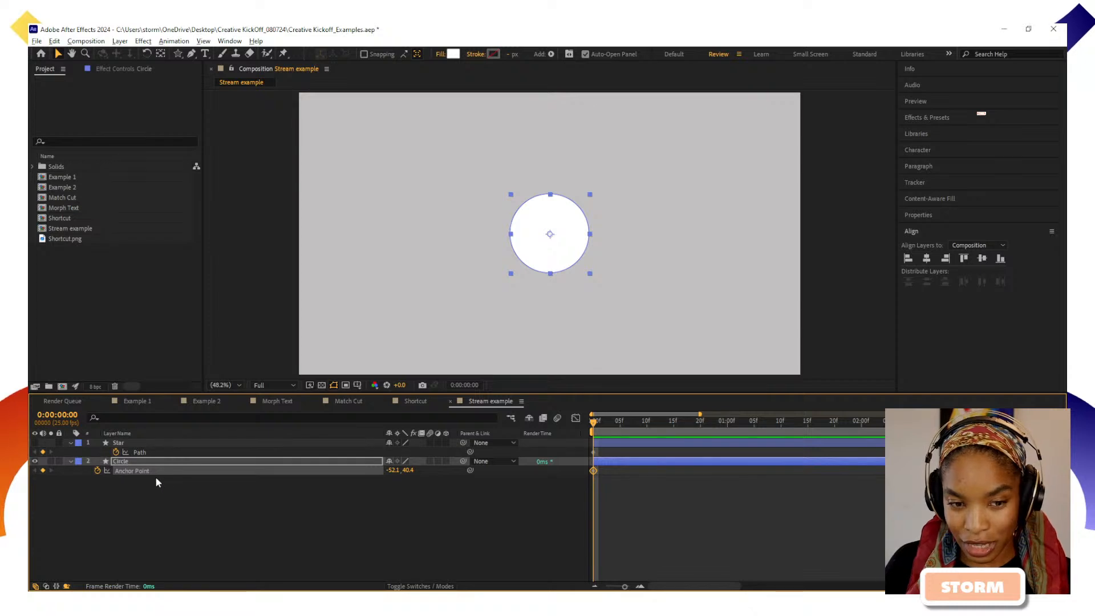
key("u")
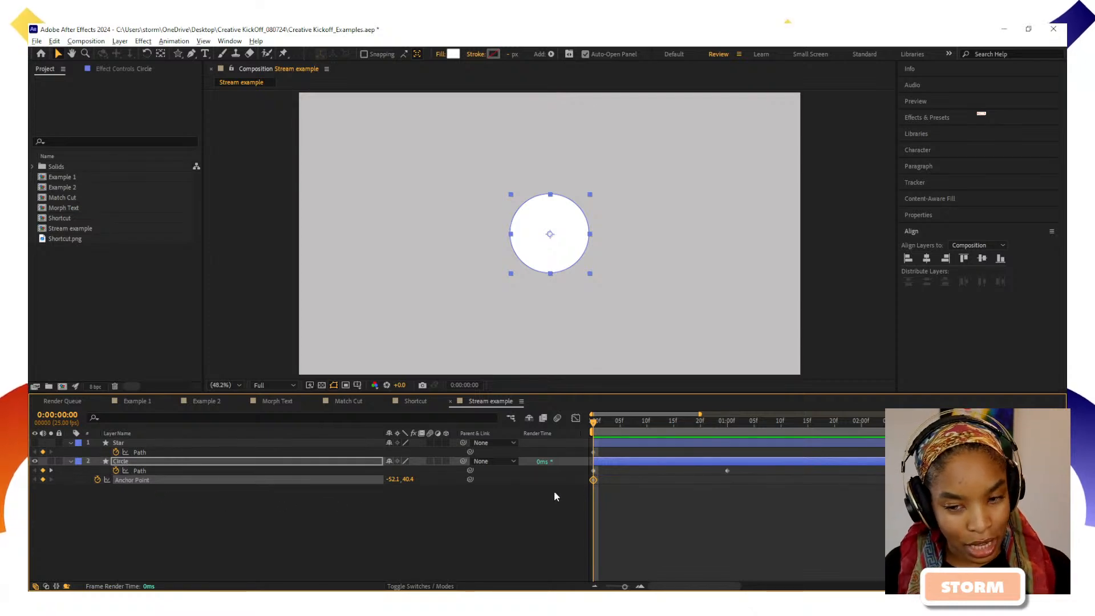
At 0:00:01:00, centre the Circle layer's anchor point within its star shape and align the layer to the composition's horizontal and vertical centre
left_click_drag(600, 424, 727, 422)
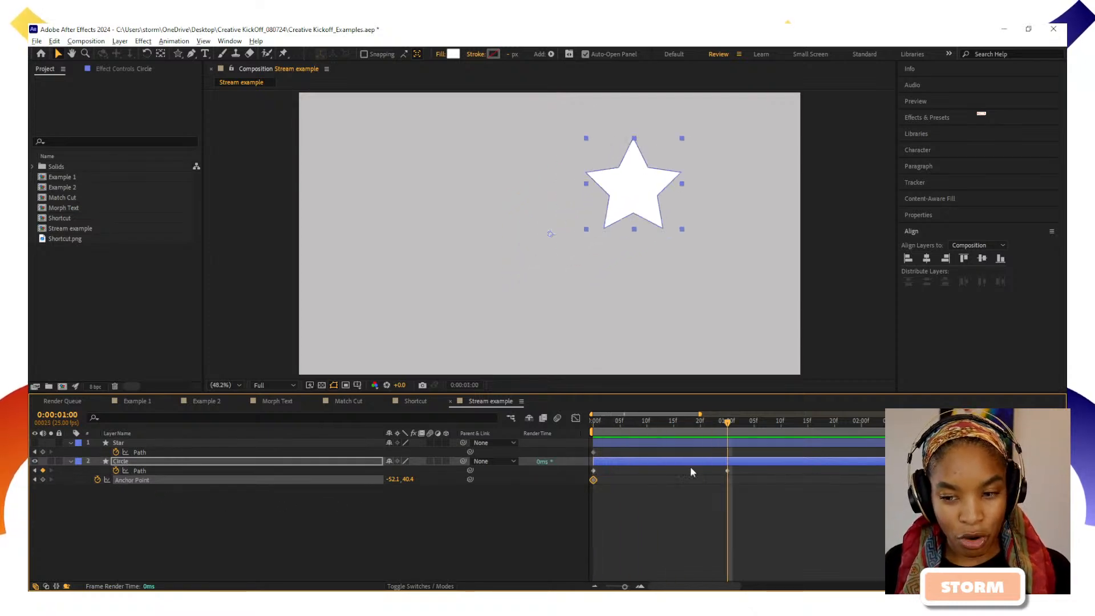
double_click(161, 55, "ctrl")
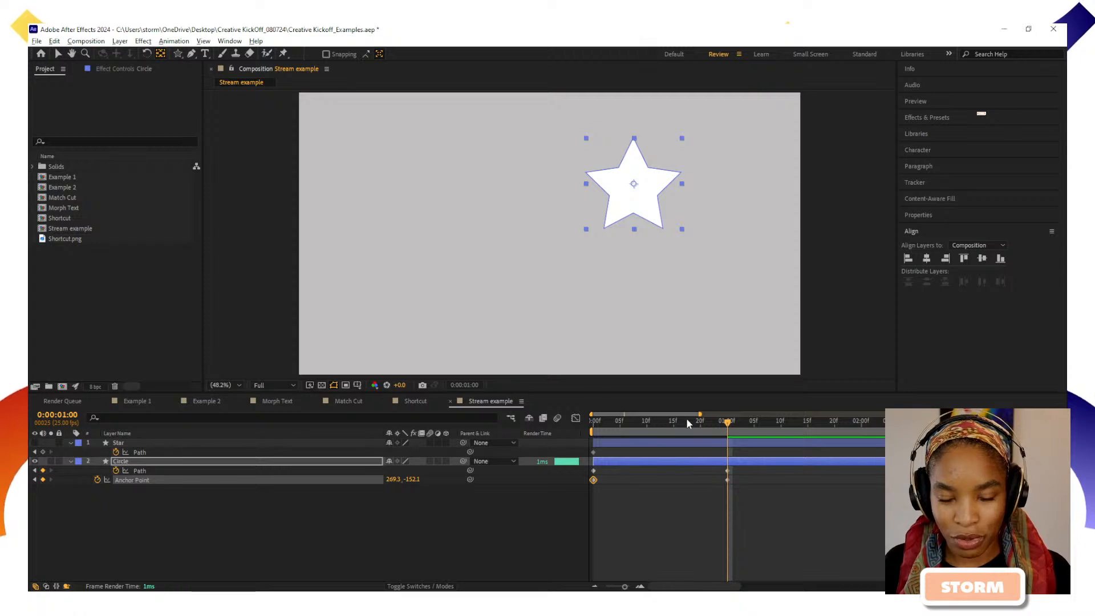
left_click(927, 258)
left_click(981, 258)
Set the work area to end at 0:00:01:00 and play back the centred morph
left_click_drag(685, 418, 729, 463)
key("space")
key("space")
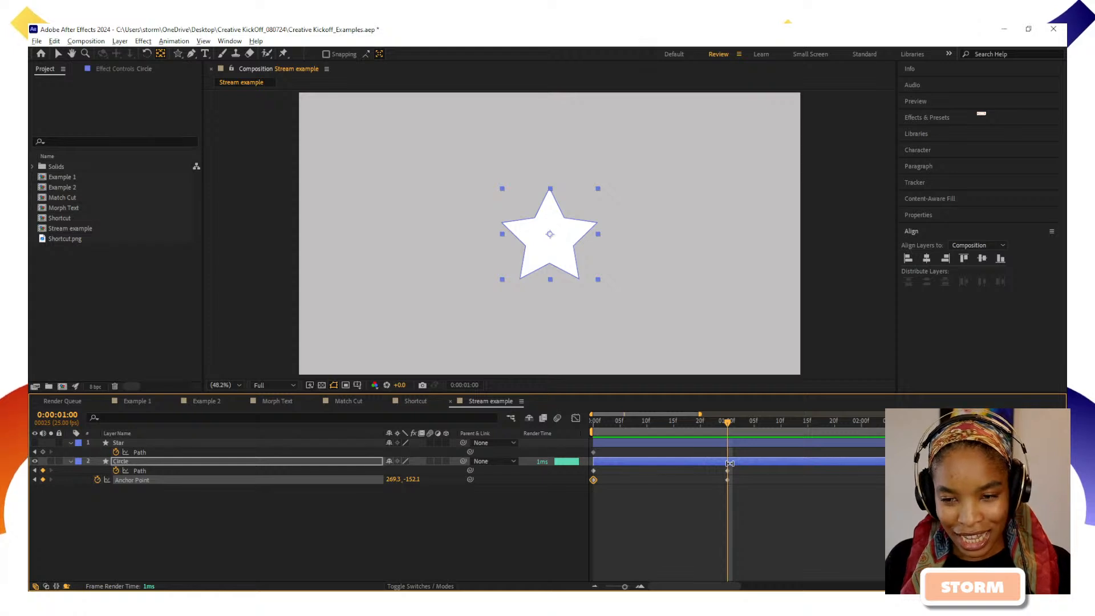
key("n")
key("space")
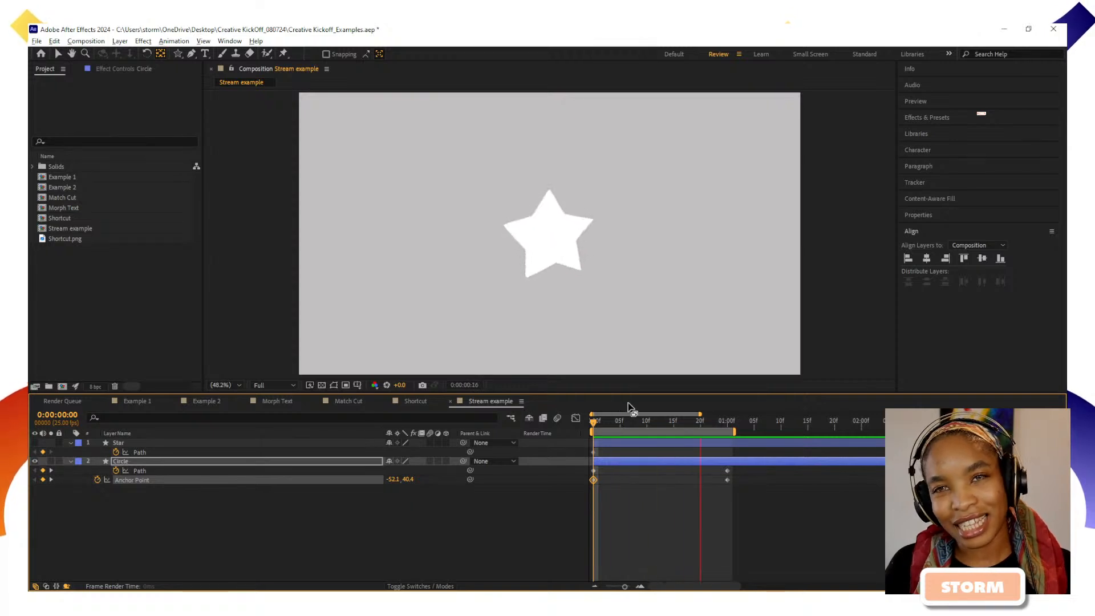
key("space")
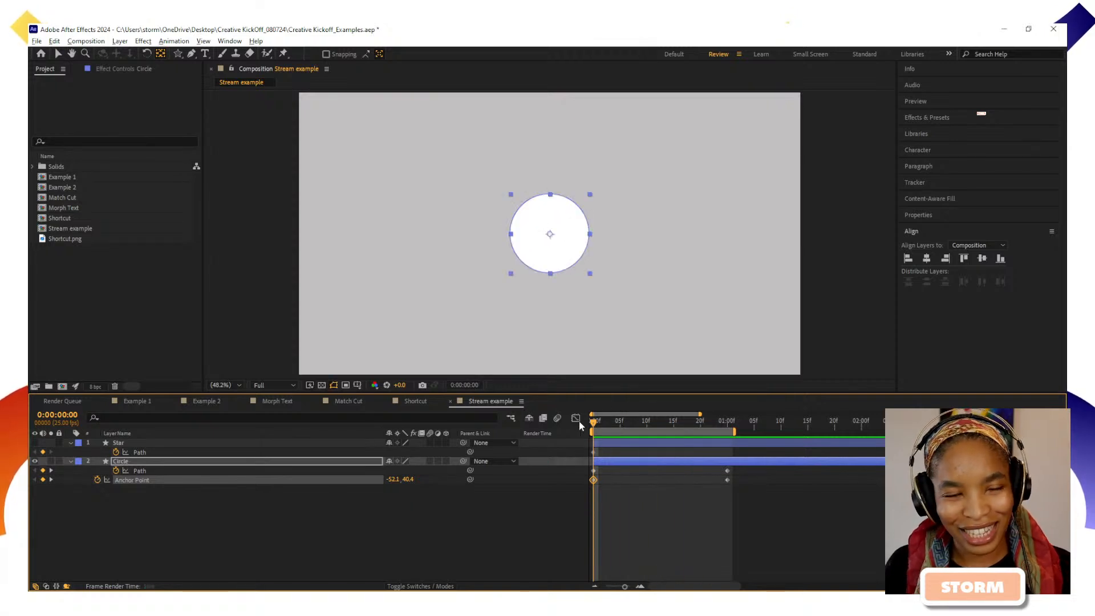
Scrub through the circle-to-star morph in a closer timeline view, and play it from the start
left_click_drag(593, 422, 569, 439)
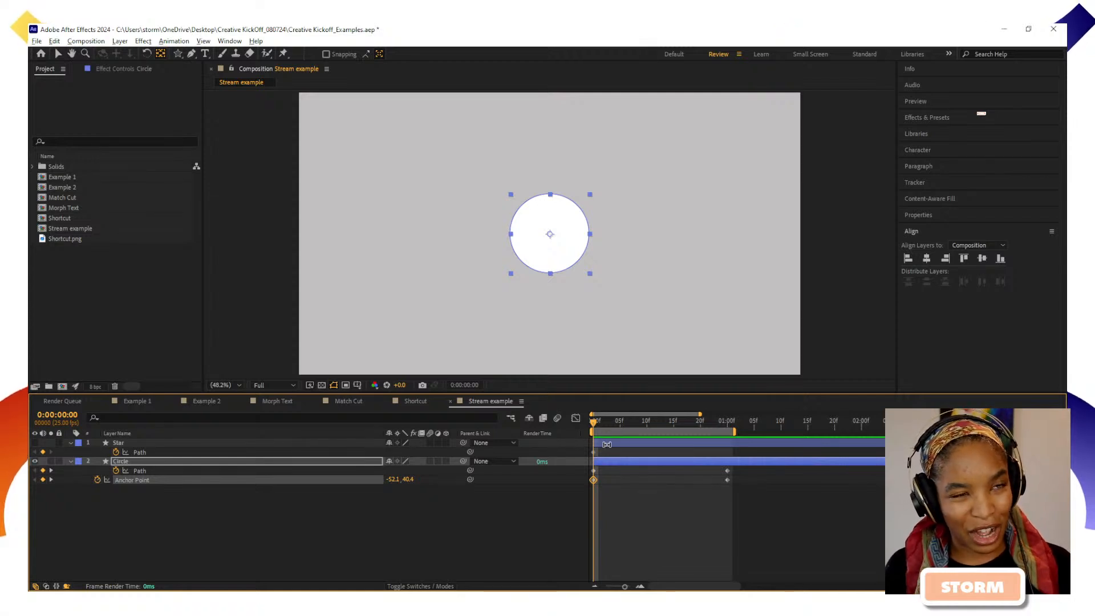
key("equal")
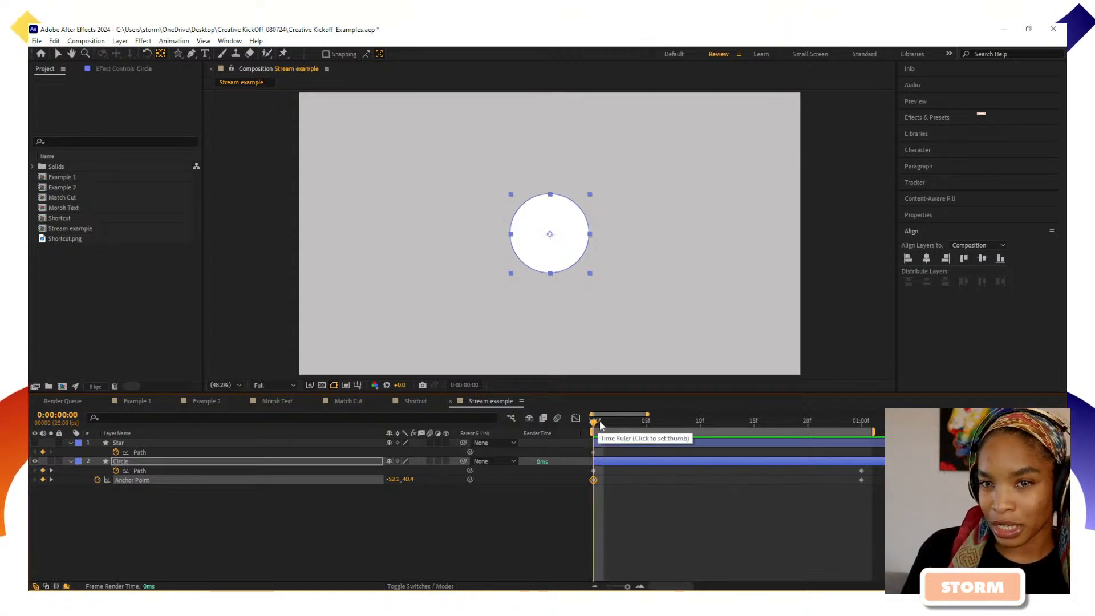
left_click_drag(596, 425, 753, 425)
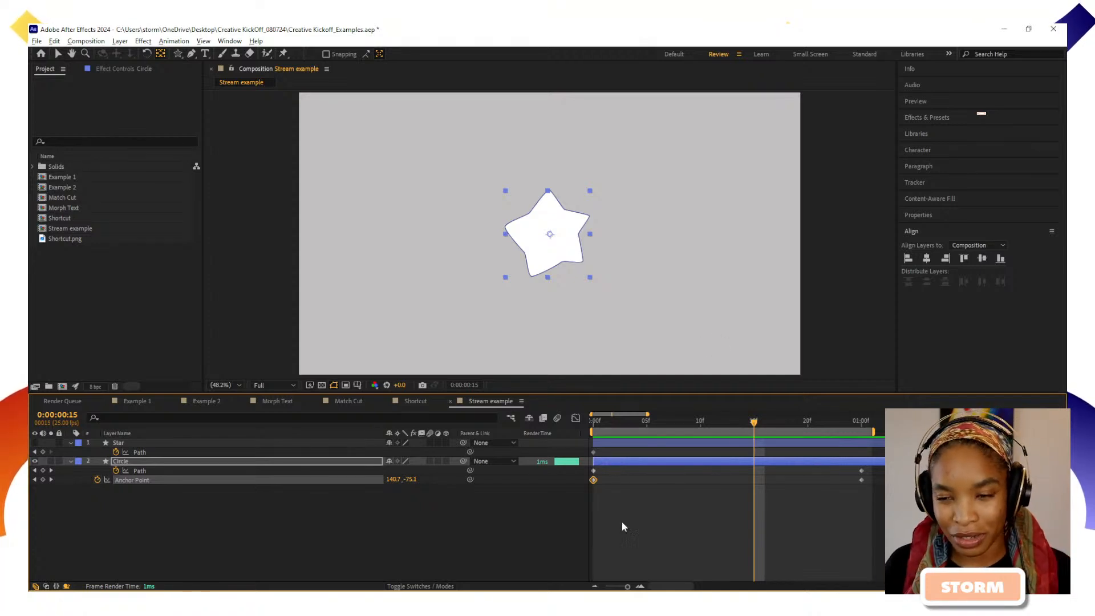
left_click(594, 422)
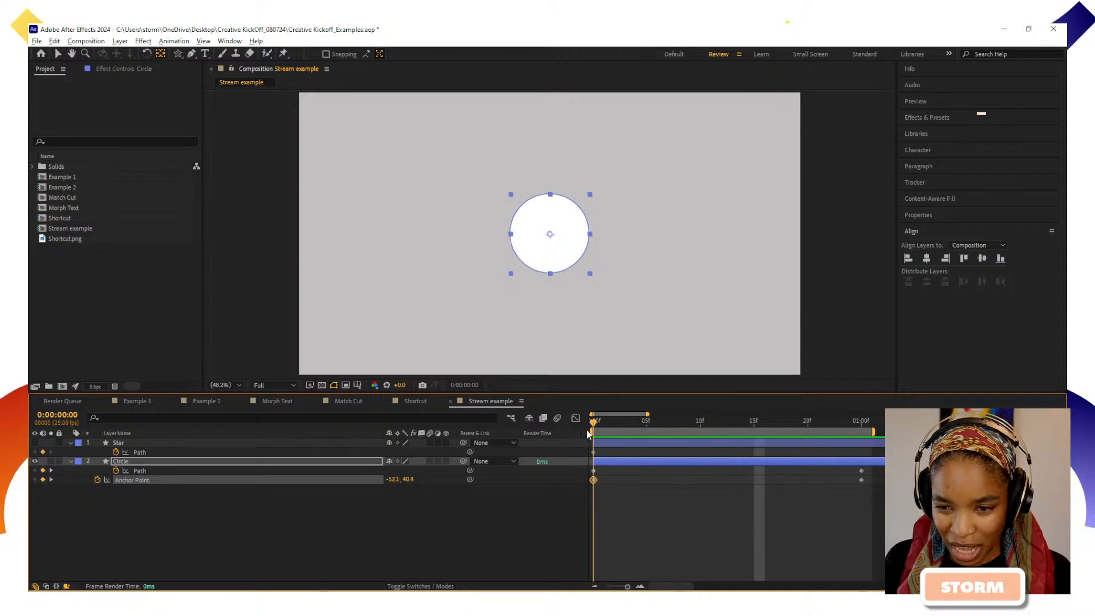
key("space")
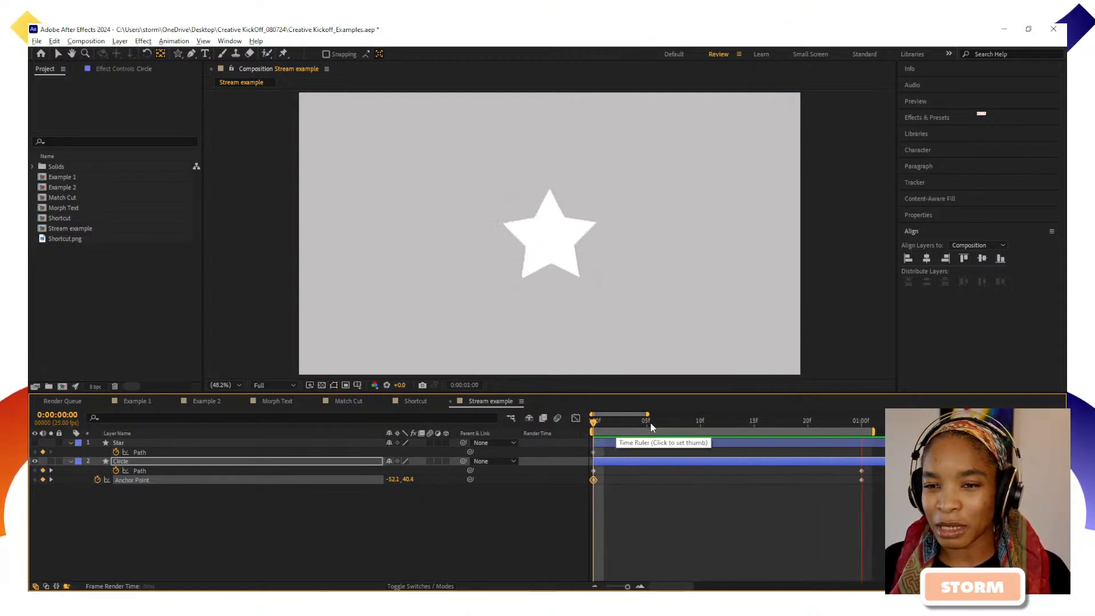
key("space")
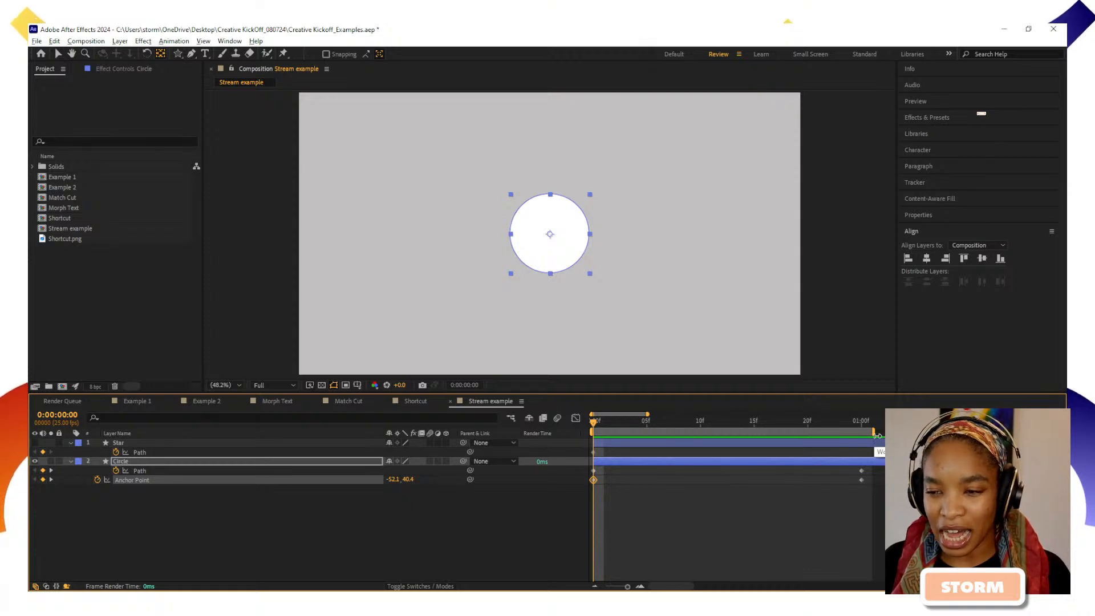
Extend the end of the work area to about 0:00:01:10
left_click_drag(873, 432, 970, 431)
key("minus")
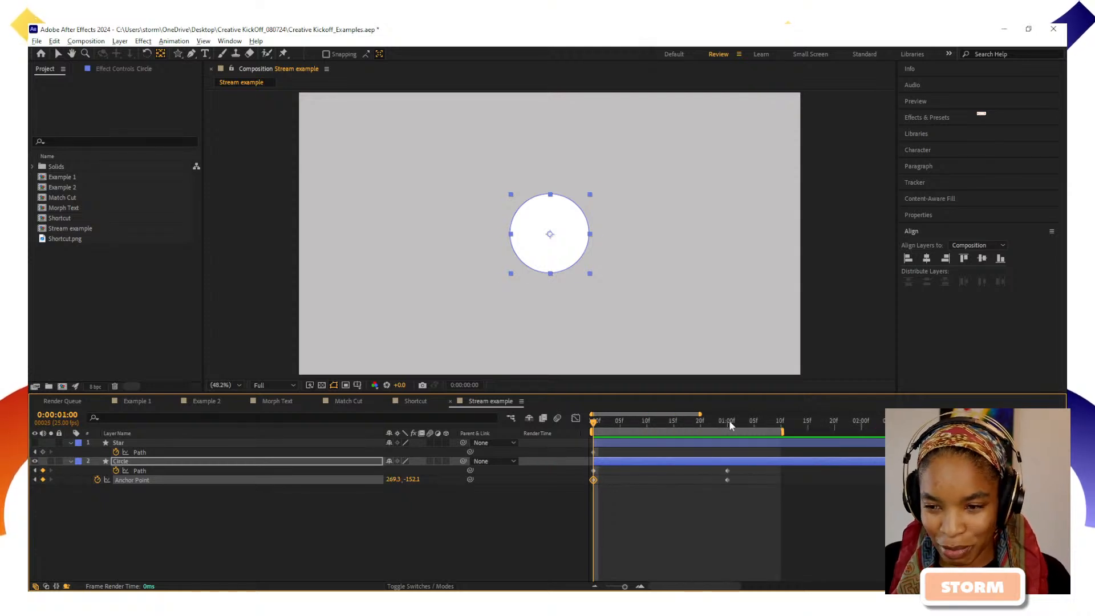
Move the Circle layer's starting Path and Anchor Point keyframes to 0:00:00:15
left_click(726, 422)
key("shift+Page_Up")
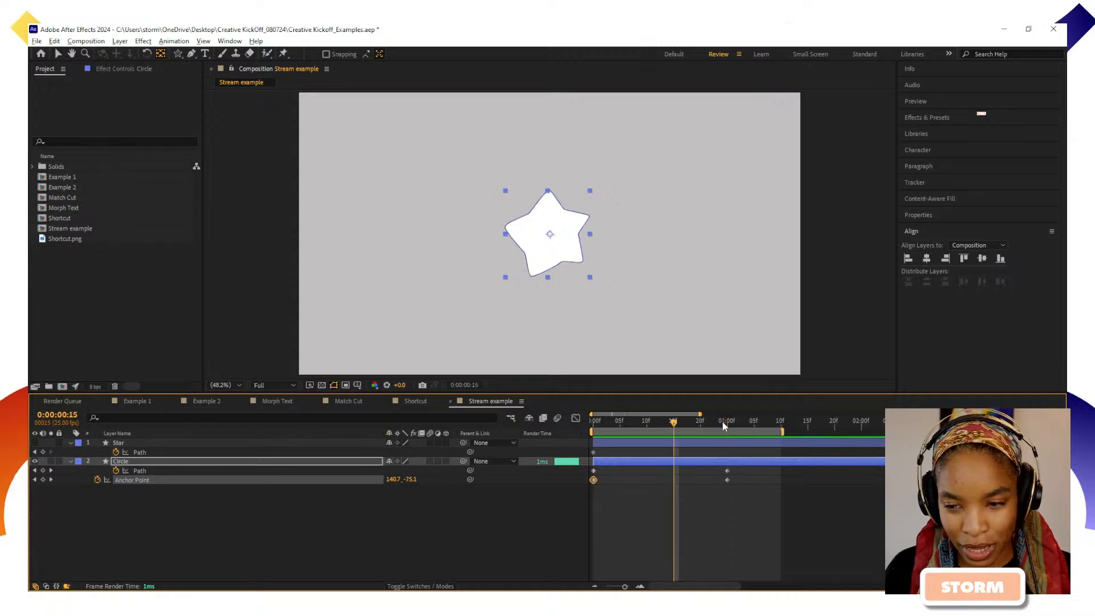
left_click(593, 471, "shift")
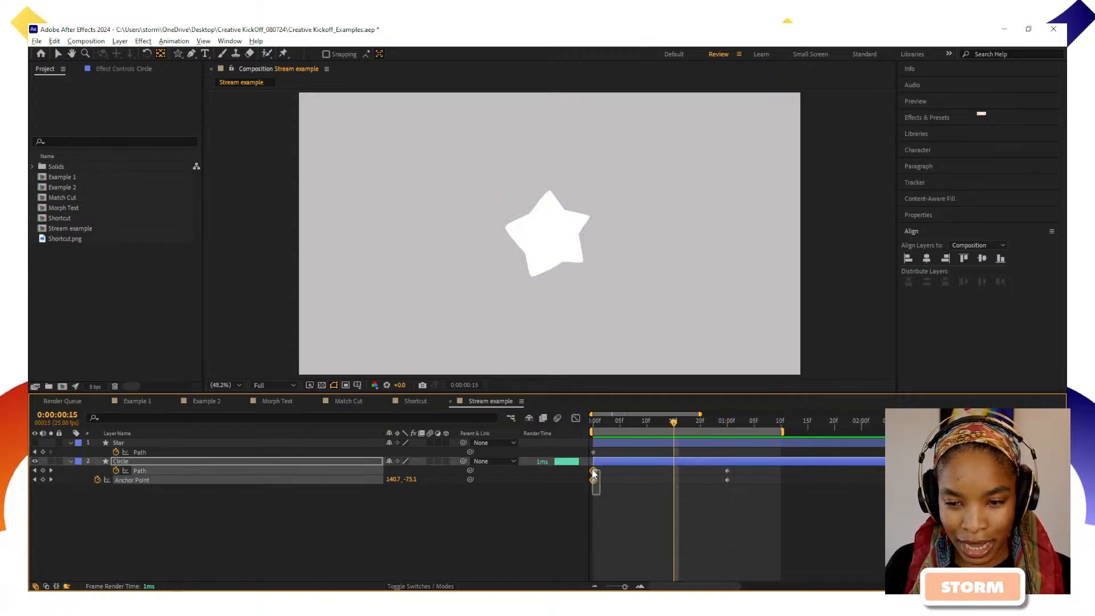
left_click_drag(593, 471, 673, 479)
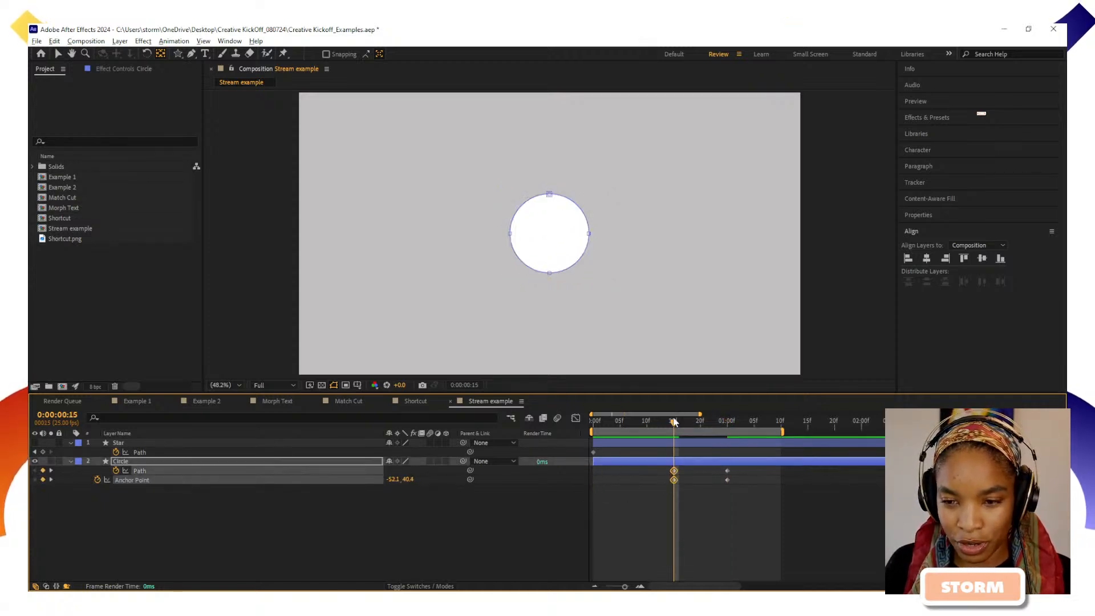
Apply Easy Ease to all of the Circle layer's Path and Anchor Point keyframes and play back the morph
left_click_drag(674, 417, 673, 448)
left_click_drag(741, 525, 659, 470)
key("F9")
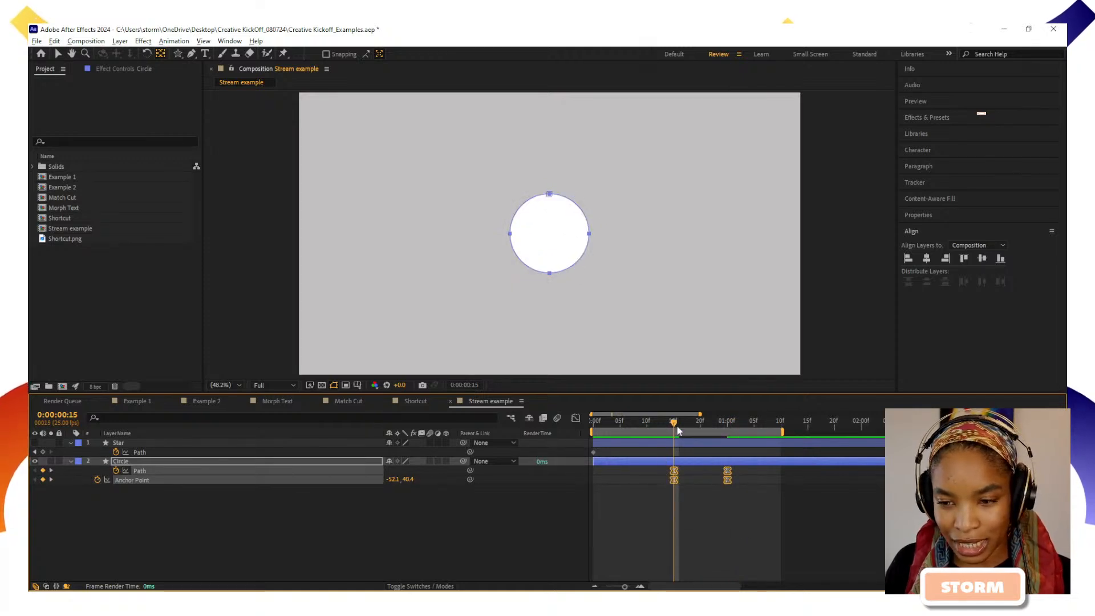
key("space")
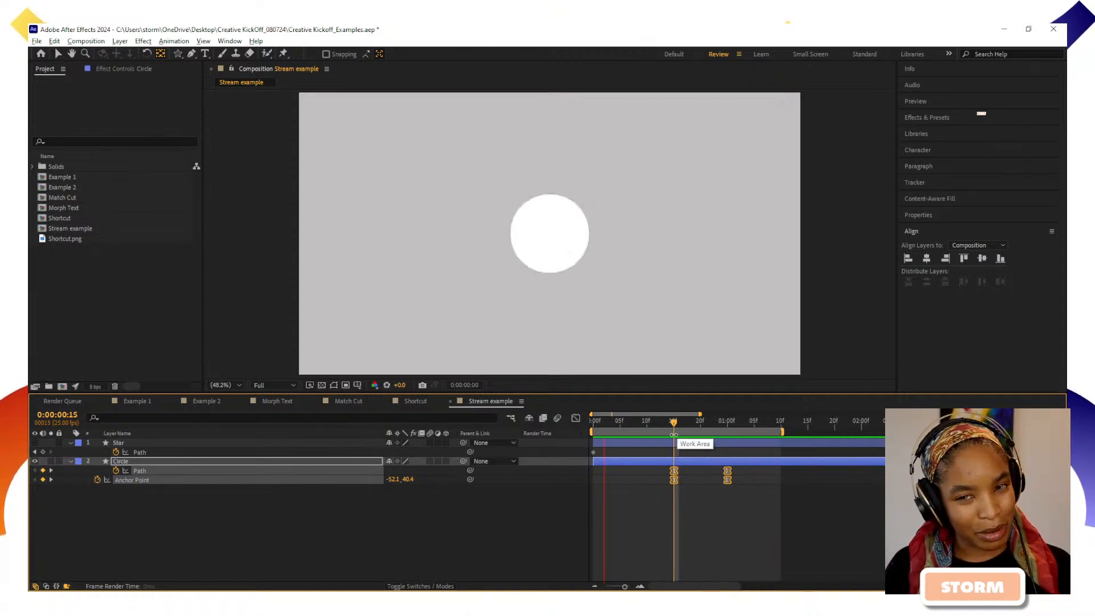
key("space")
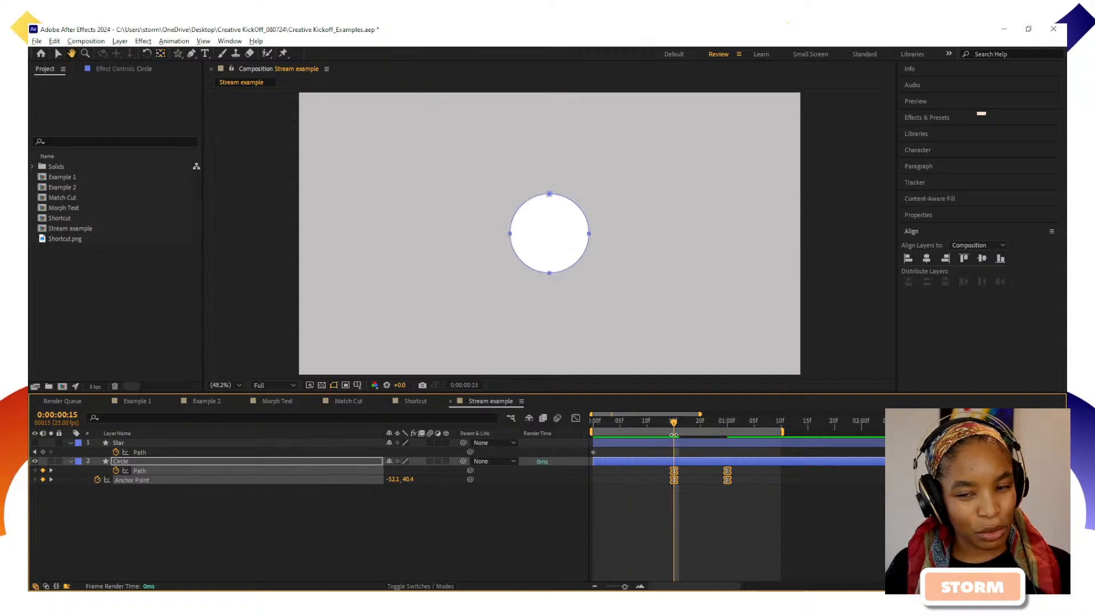
Add a Position keyframe to the Circle layer at 0:00:00:15 and show all of its keyframed properties
left_click(679, 517)
key("=")
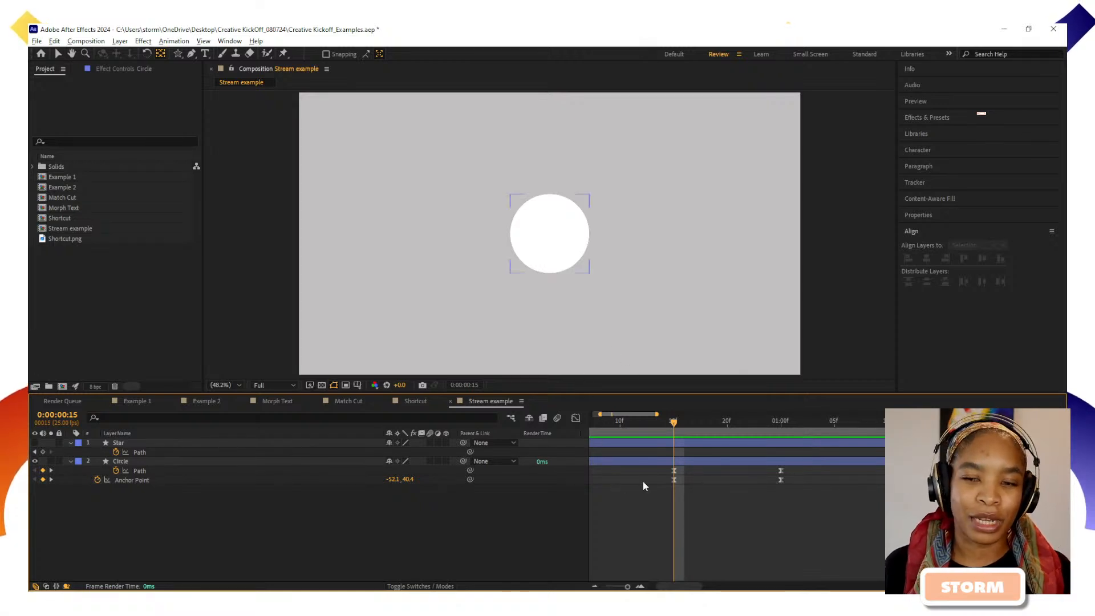
mouse_move(673, 426)
left_mouse_down()
mouse_move(645, 424)
mouse_move(733, 440)
mouse_move(669, 443)
left_mouse_up()
key("minus")
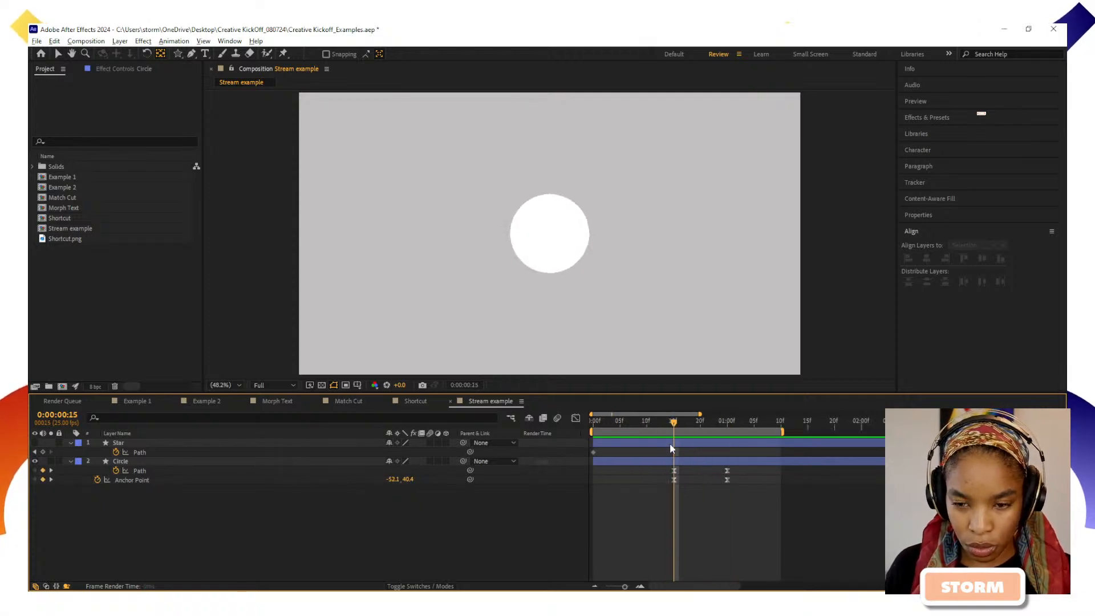
left_click(120, 460)
key("p")
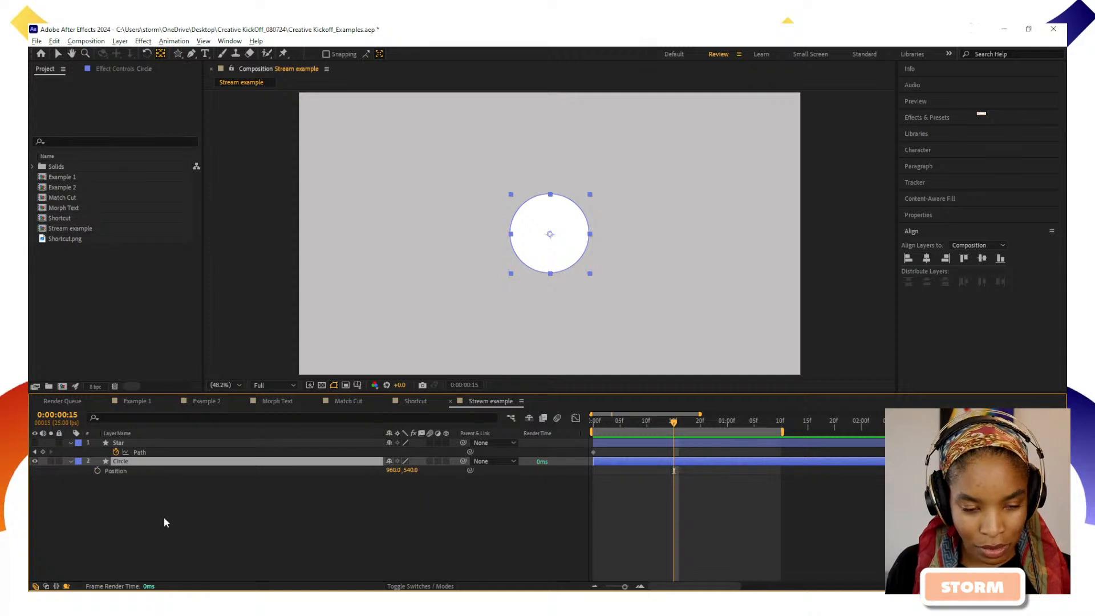
left_click(99, 471)
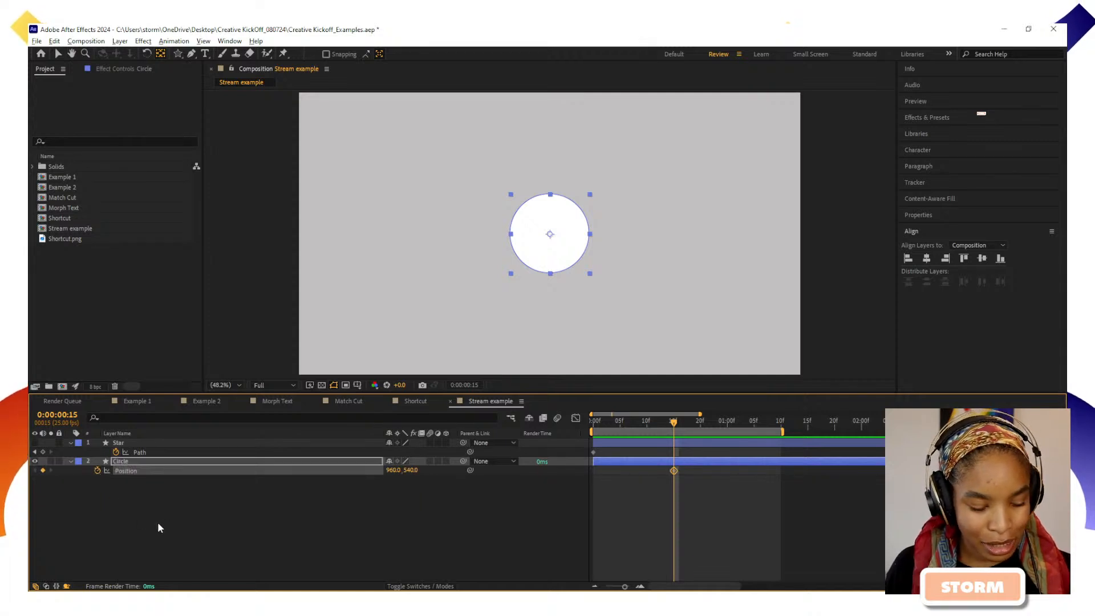
key("u")
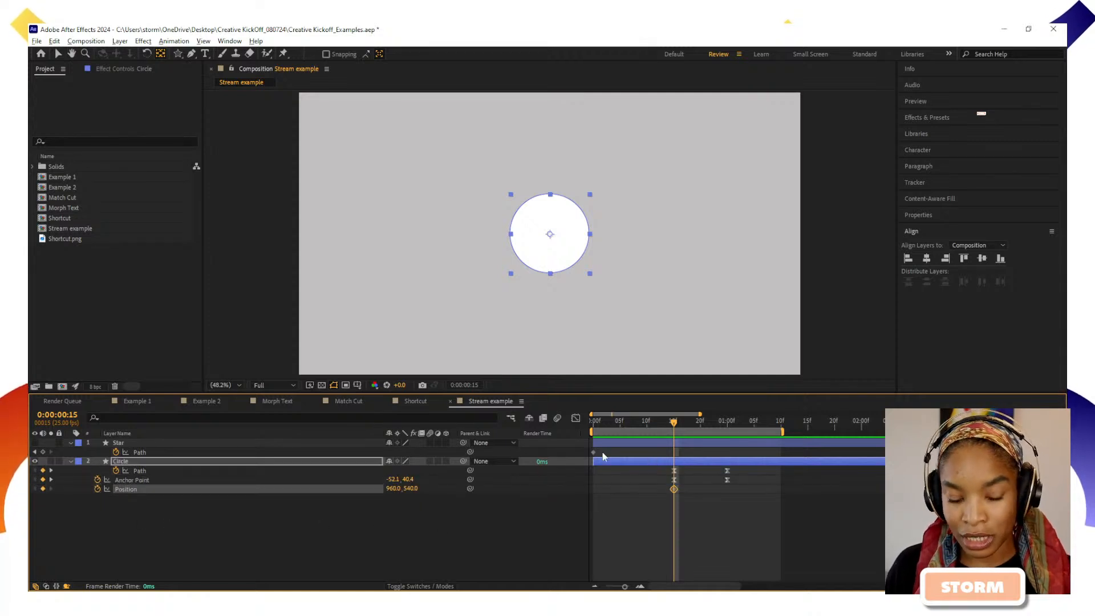
Look through the Circle layer's full set of properties, and return to showing only the keyframed ones
left_click(70, 460)
left_click(70, 460)
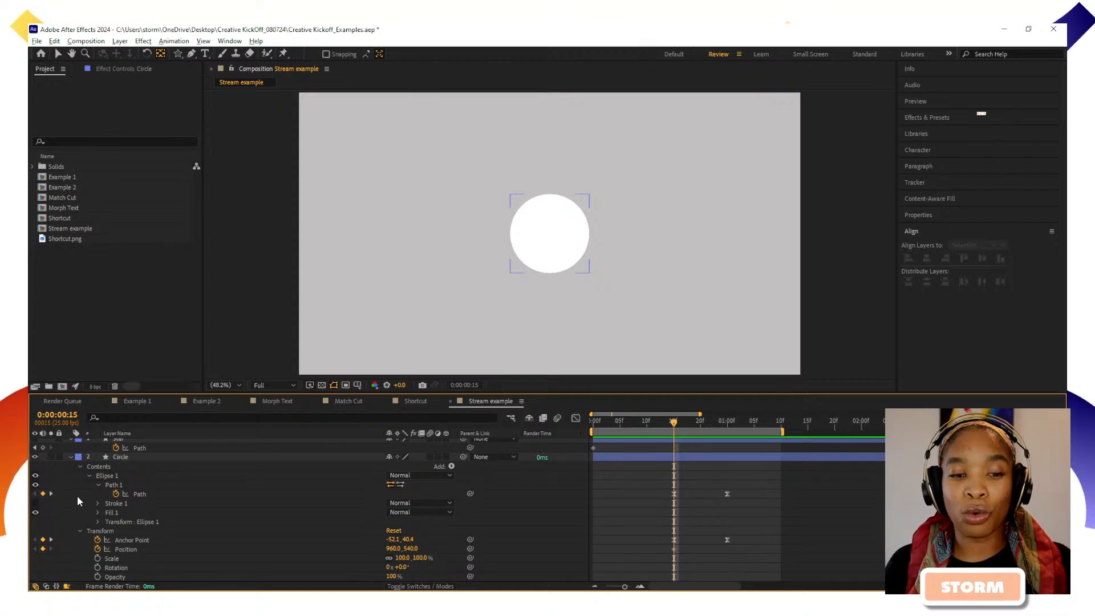
left_click(717, 456)
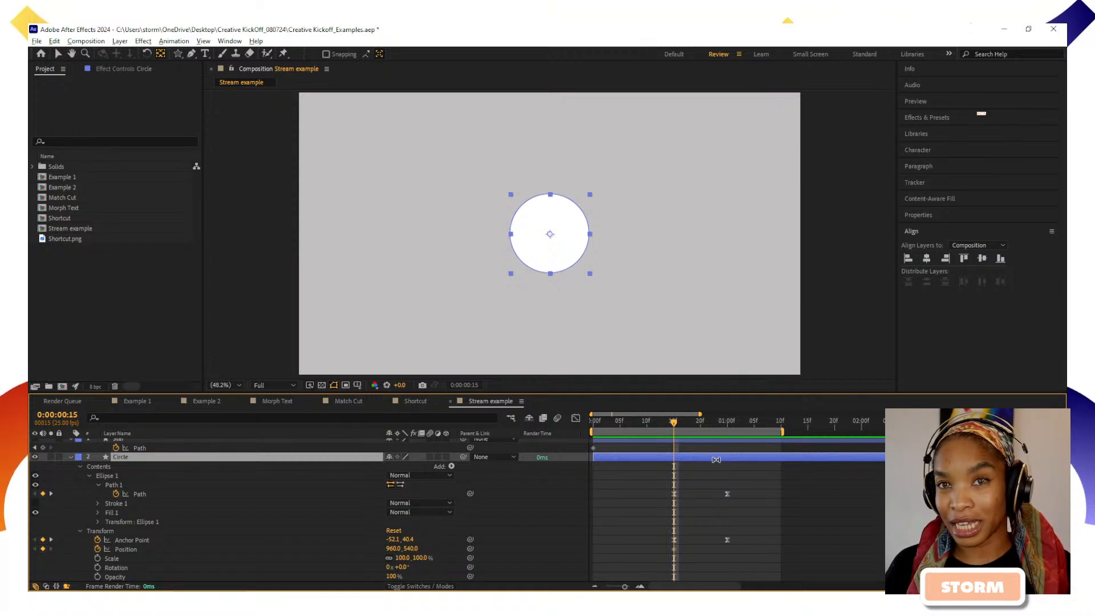
key("u")
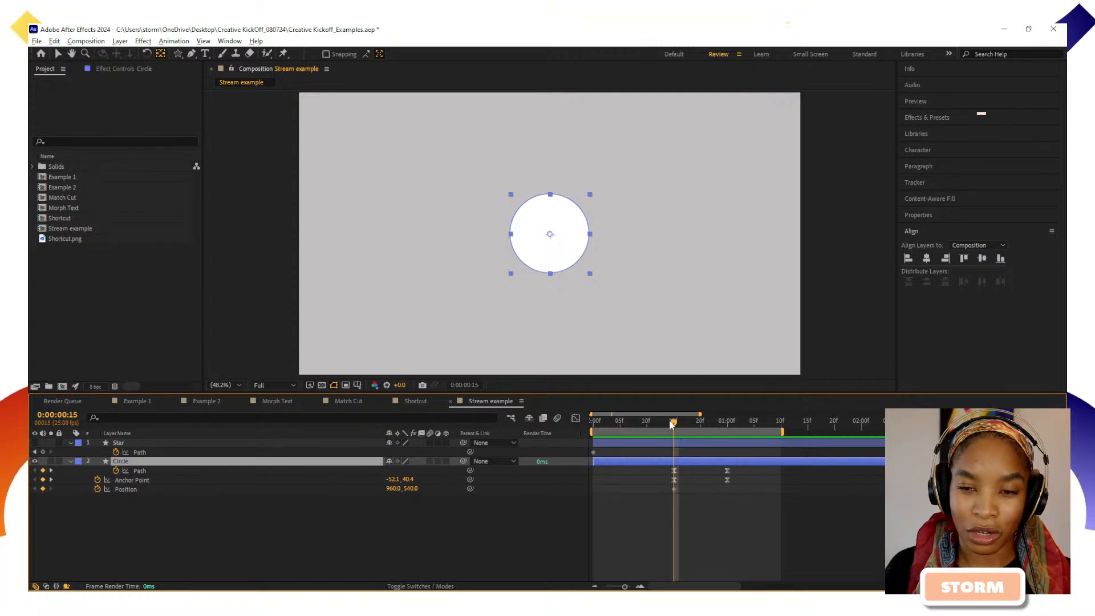
At 0:00:00:10, set the Circle's vertical Position to 586, and move its centred Position keyframe to 0:00:00:20
mouse_move(684, 429)
left_mouse_down()
mouse_move(719, 430)
mouse_move(674, 439)
left_mouse_up()
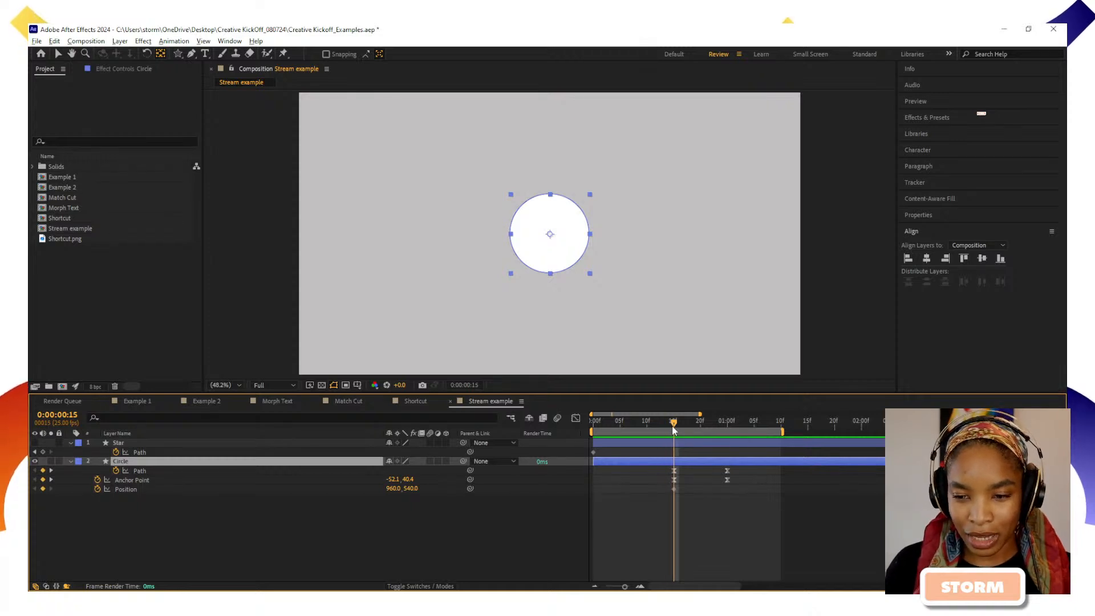
left_click_drag(667, 427, 620, 424)
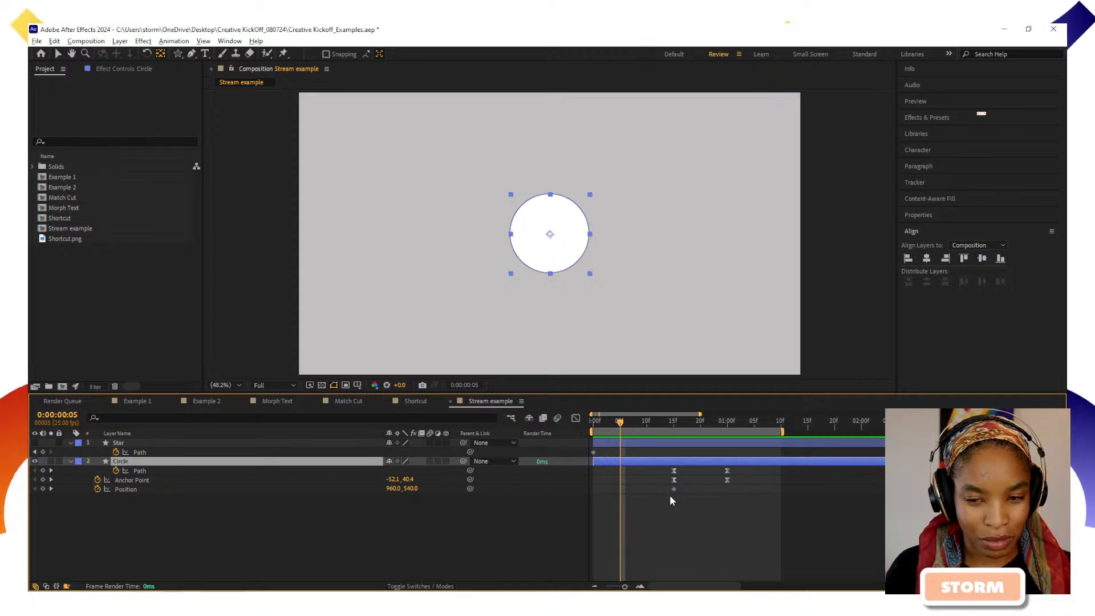
left_click(645, 422)
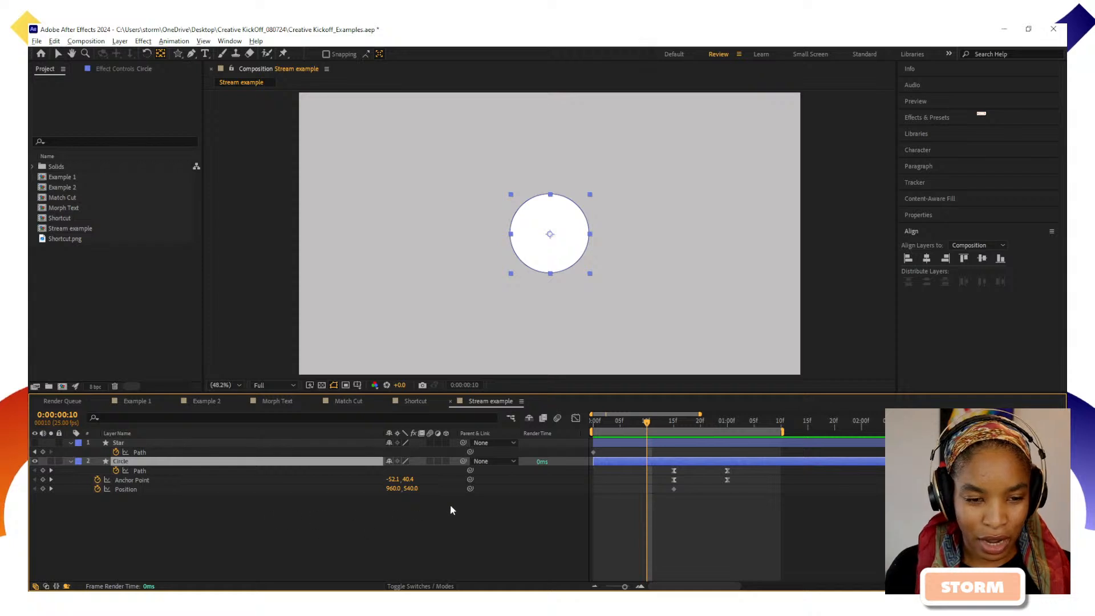
left_click_drag(414, 493, 434, 494)
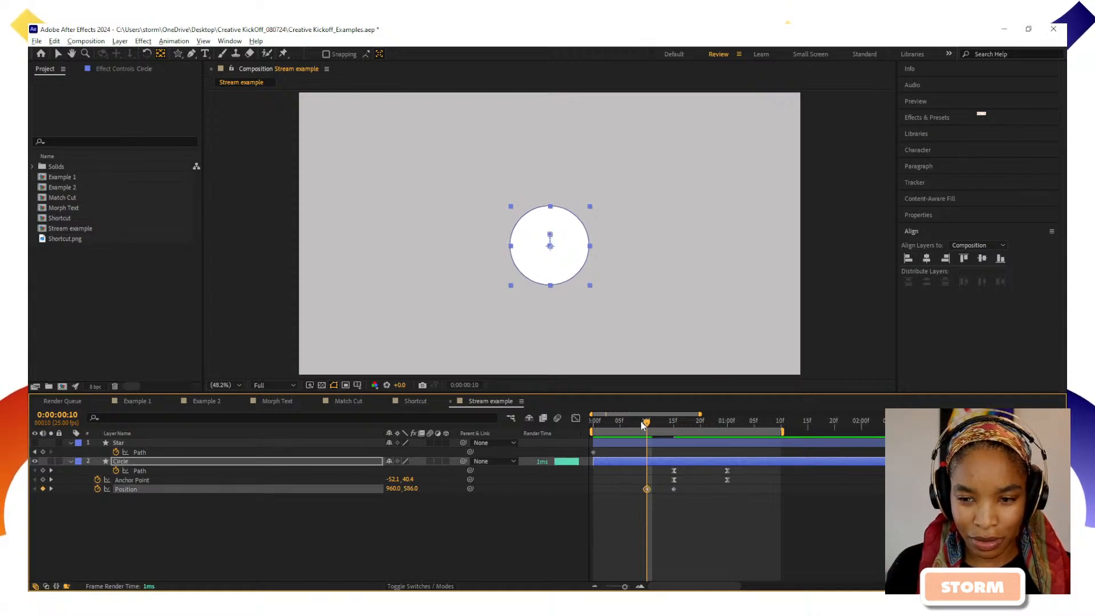
left_click_drag(640, 420, 701, 432)
left_click_drag(673, 489, 702, 489)
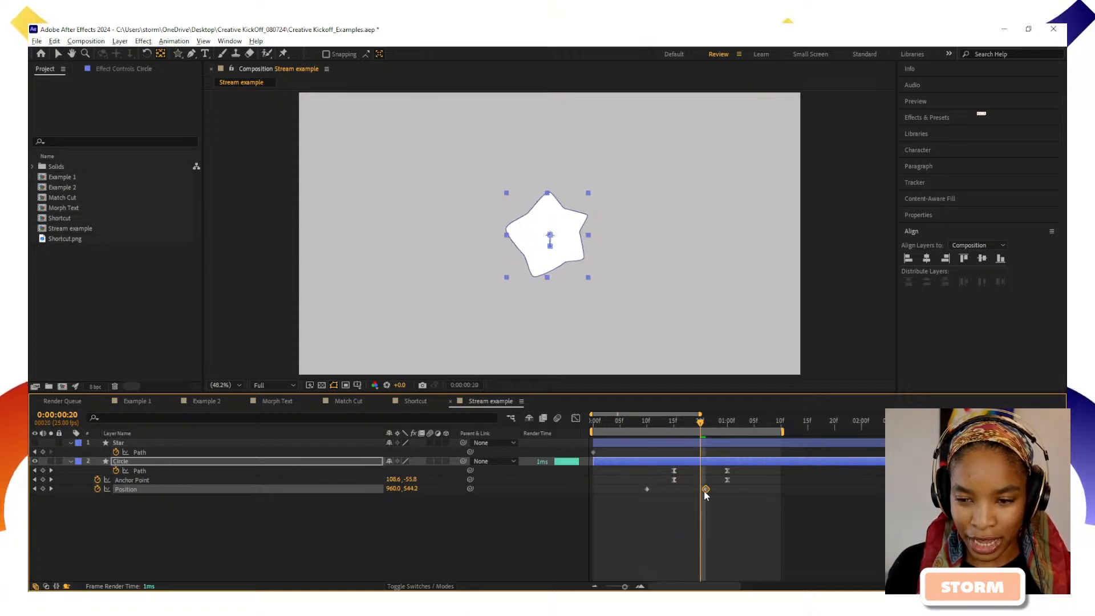
At 0:00:00:15, add a Position keyframe that raises the Circle slightly above the composition's centre
left_click(677, 422)
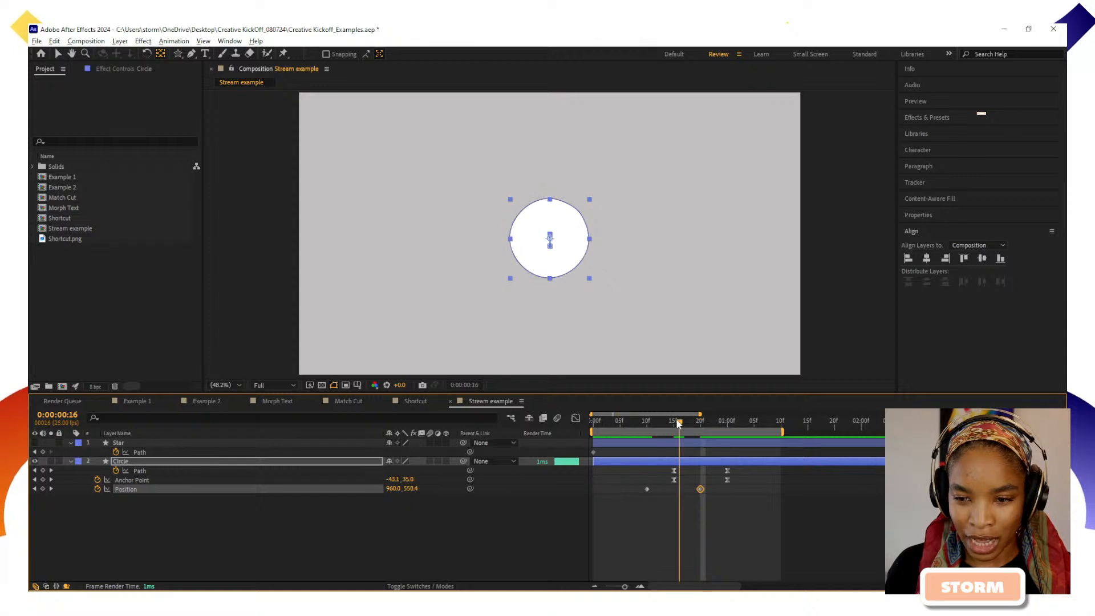
key("ctrl+v")
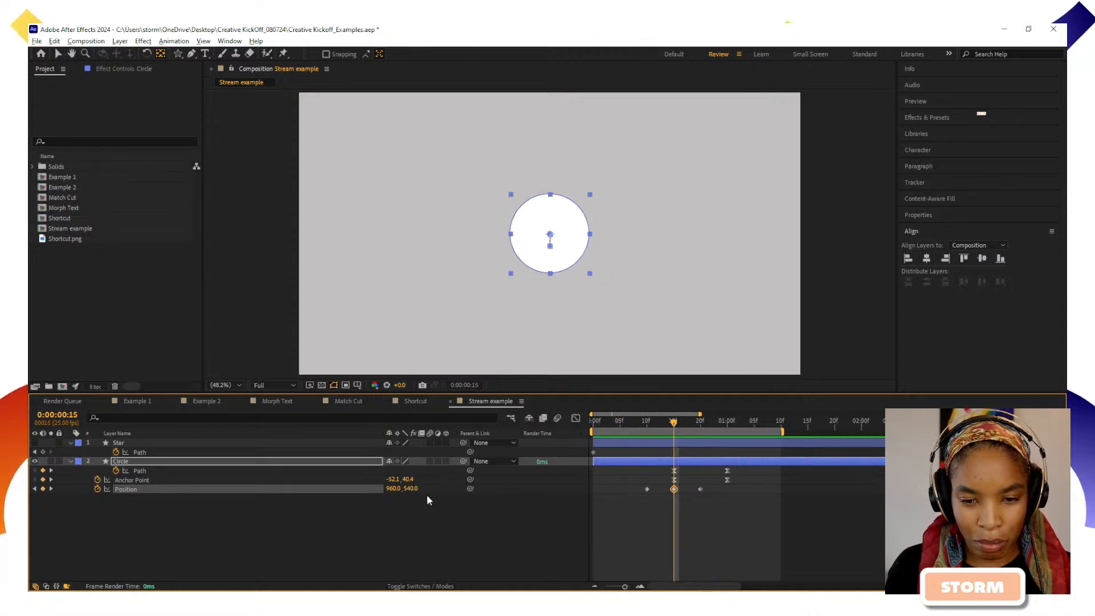
left_click_drag(410, 489, 391, 489)
Place a centred Position keyframe at 0:00:01:05 and set the Circle's vertical Position to 658 at 0:00:00:20
left_click_drag(673, 425, 698, 461)
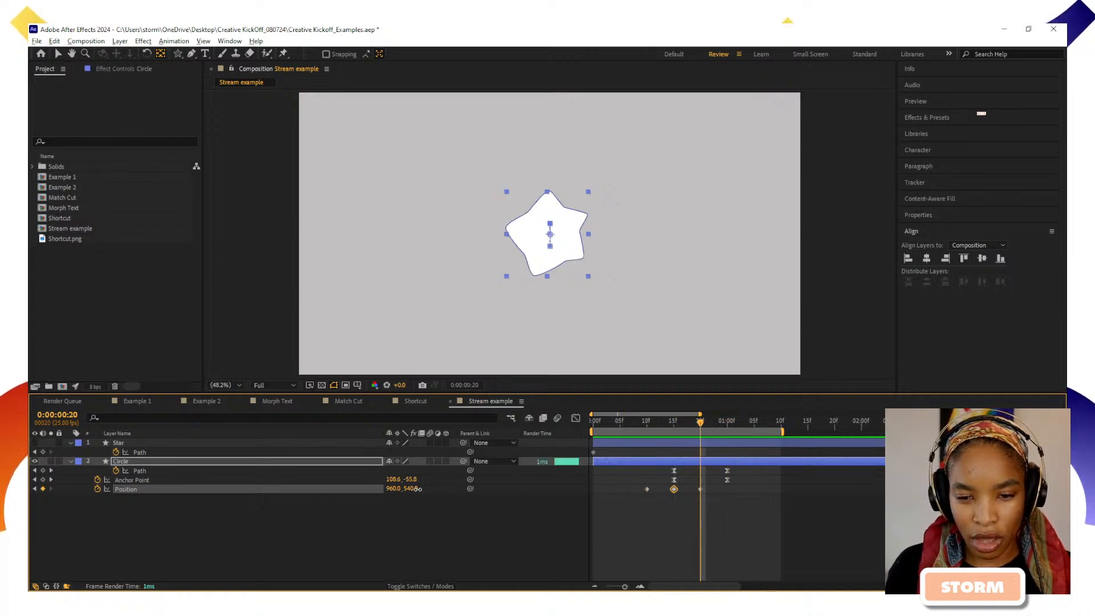
left_click_drag(418, 489, 495, 491)
key("ctrl+z")
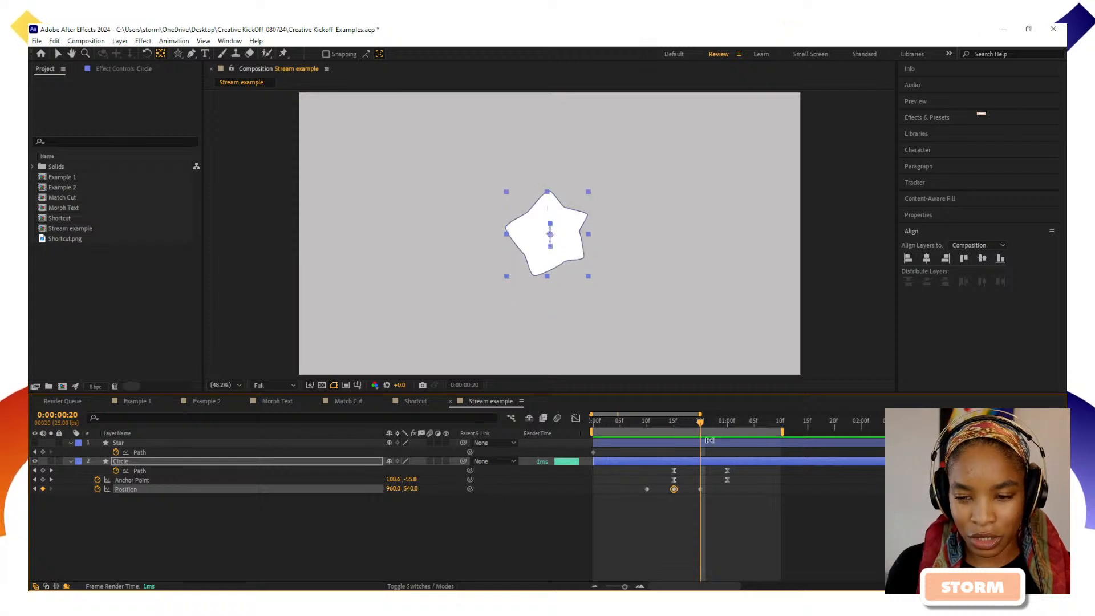
left_click(701, 489)
left_click_drag(743, 423, 700, 425)
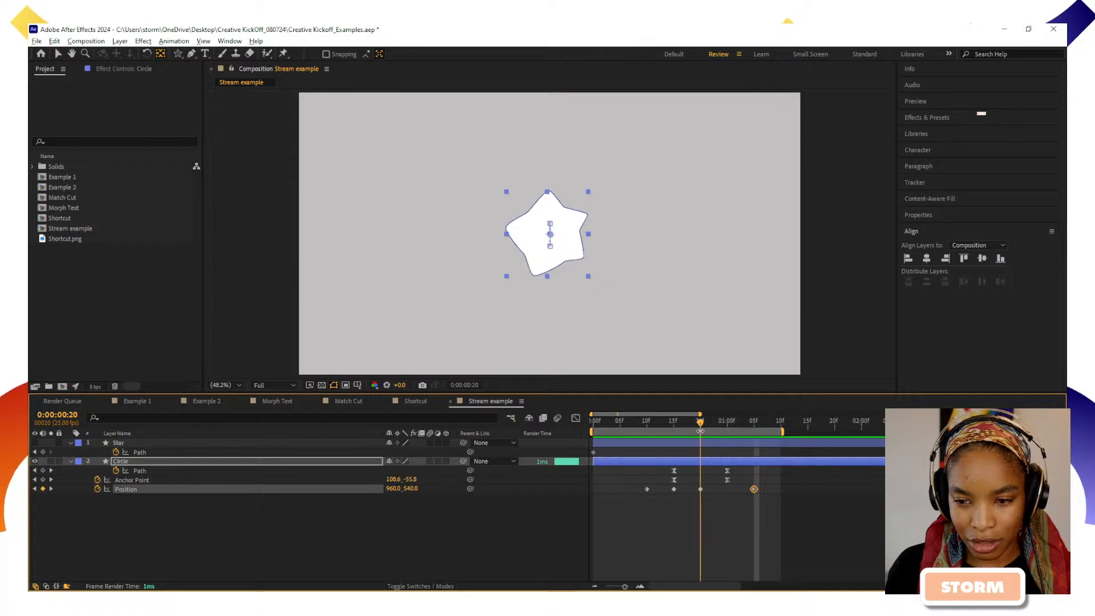
key("Down")
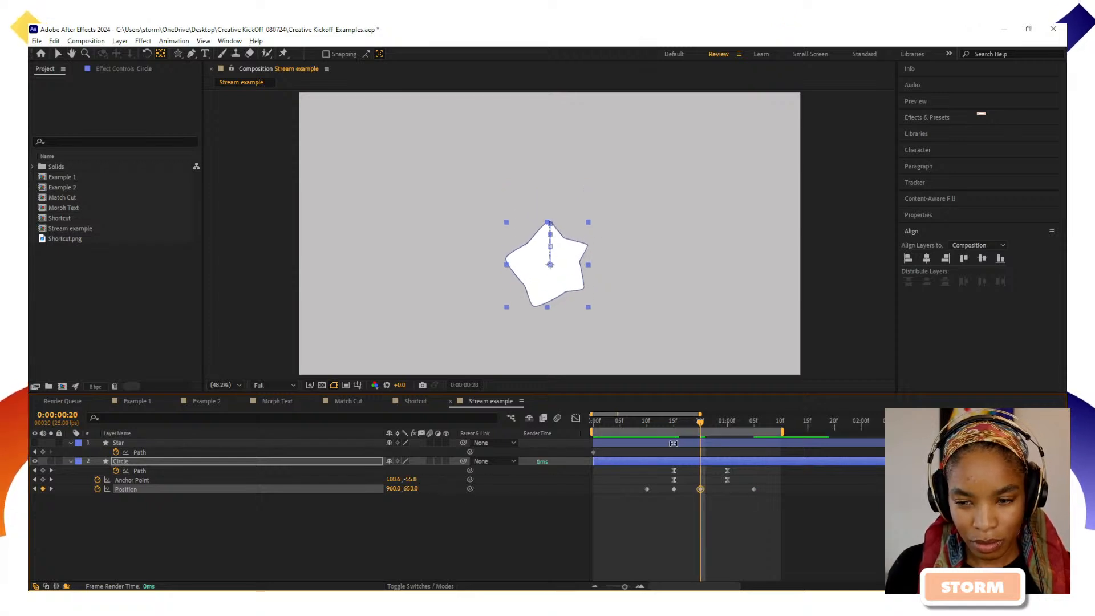
Apply Easy Ease to all four of the Circle's Position keyframes and play back the movement
left_click_drag(761, 510, 630, 491)
left_click_drag(650, 423, 632, 449)
key("space")
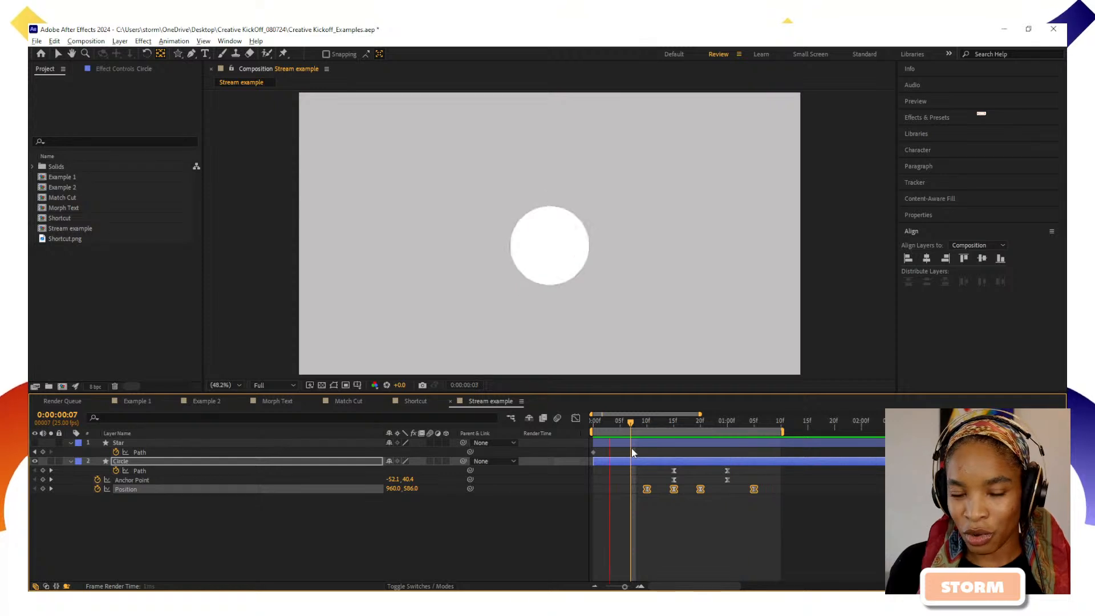
Shift the Circle's Path and Anchor Point keyframes to start at 0:00:00:16 and end at 0:00:00:23, and preview the result
left_click_drag(646, 425, 725, 450)
key("equal")
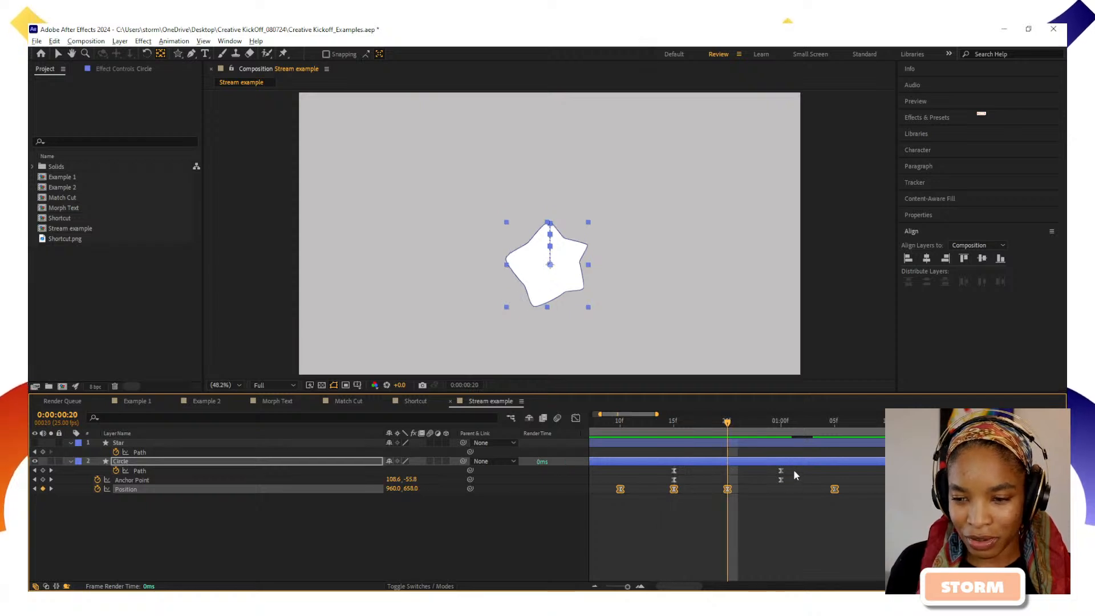
left_click_drag(793, 470, 759, 475)
left_click_drag(652, 468, 685, 480)
key("space")
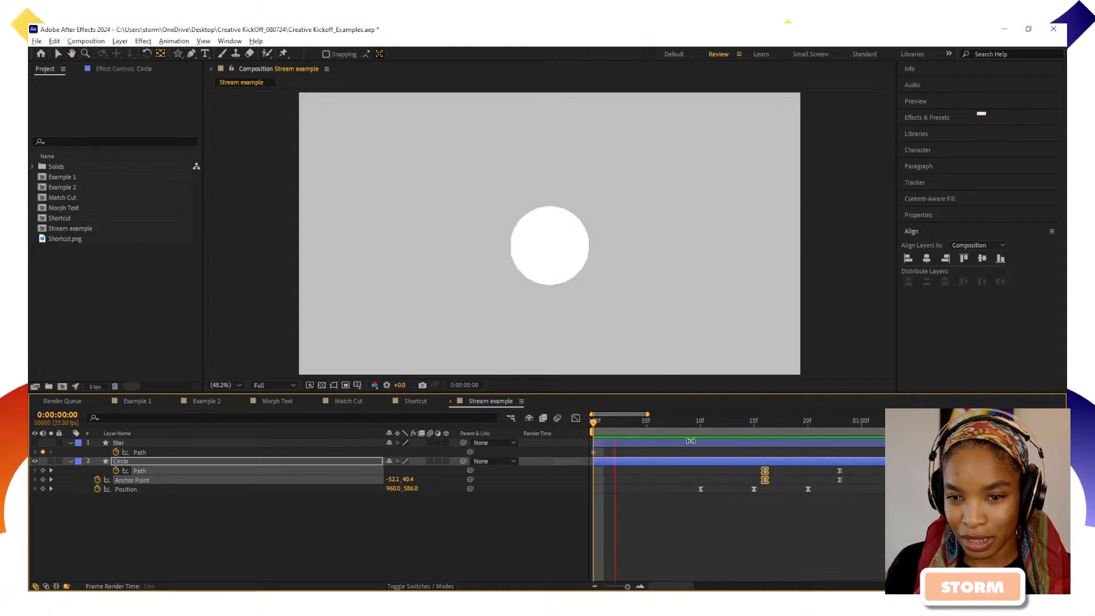
key("space")
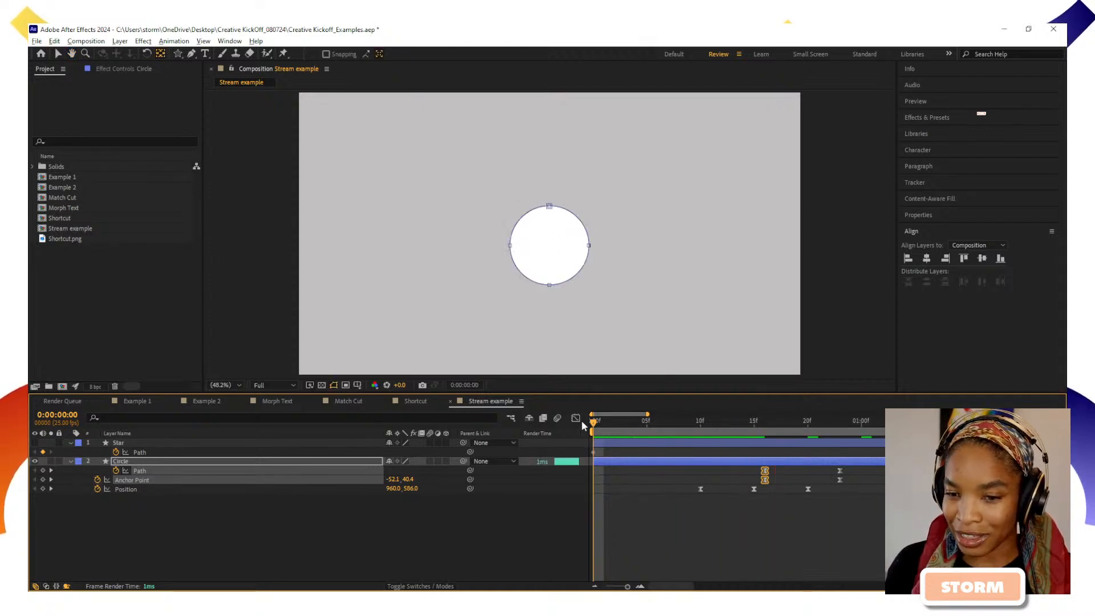
In the Graph Editor, reshape the Circle's Position speed curve so the first move peaks sharply just before 0:00:00:15
left_click(575, 418)
left_click(367, 505)
left_click(128, 489)
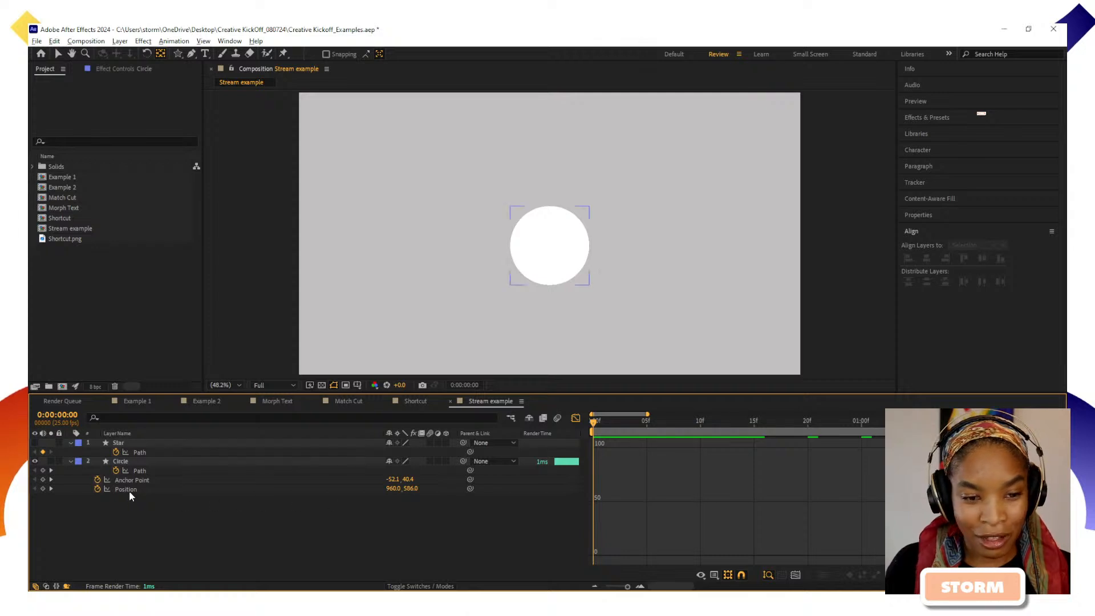
key("v")
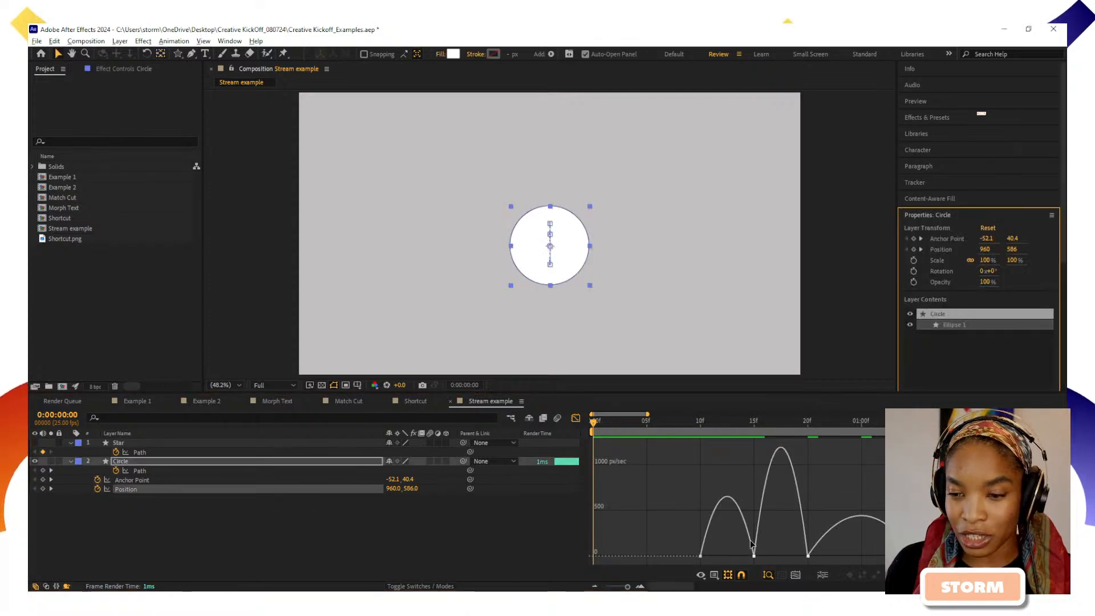
left_click_drag(682, 540, 725, 555)
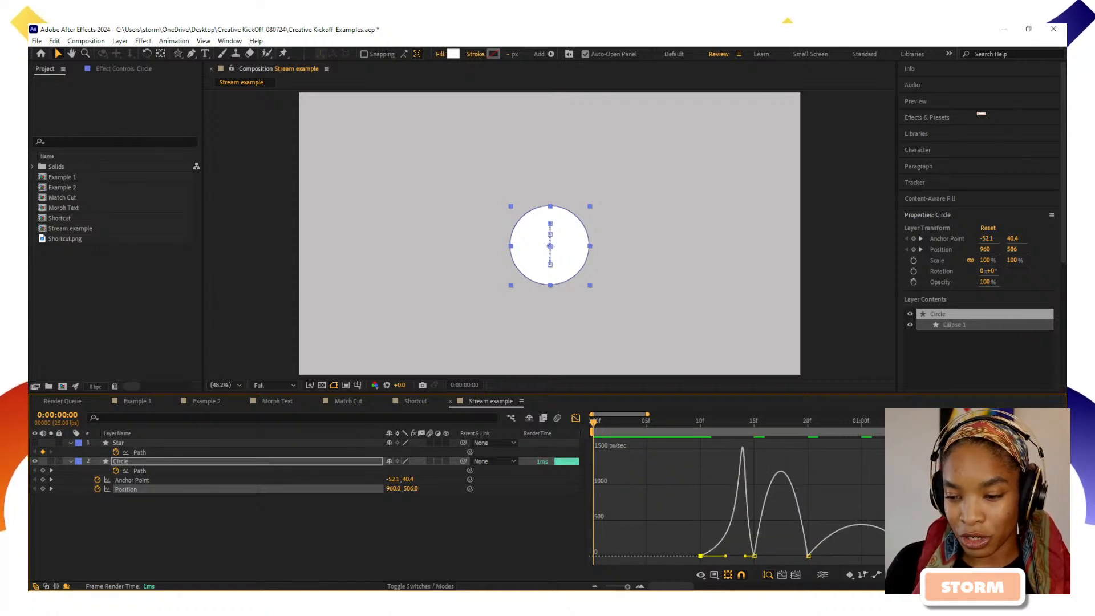
Shift the speed peak of the Circle's last Position move earlier for a longer ease-out, and play back the animation
left_click_drag(898, 556, 871, 559)
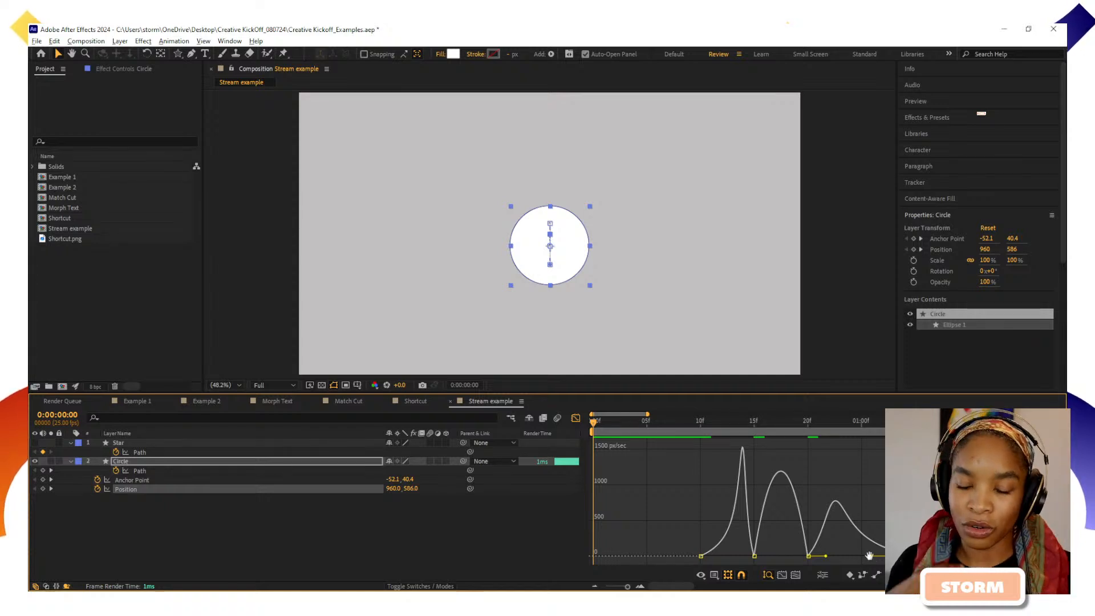
key("space")
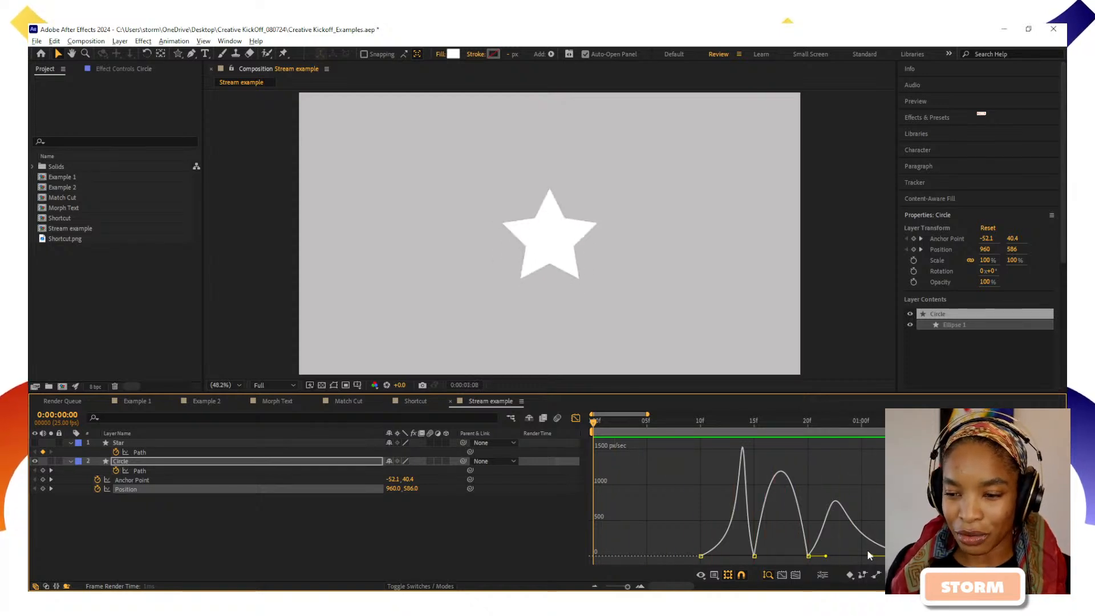
left_click(869, 555)
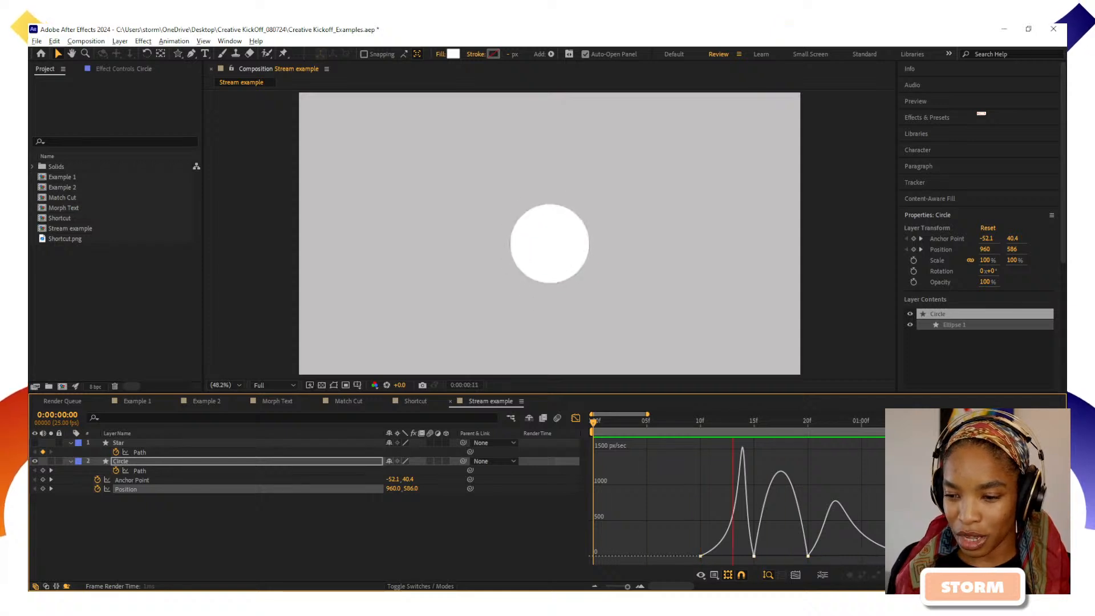
Pull the speed peak of the Circle's last Position move further forward to lengthen its ease-out, and play back the animation
left_click(126, 489)
left_click_drag(871, 556, 863, 557)
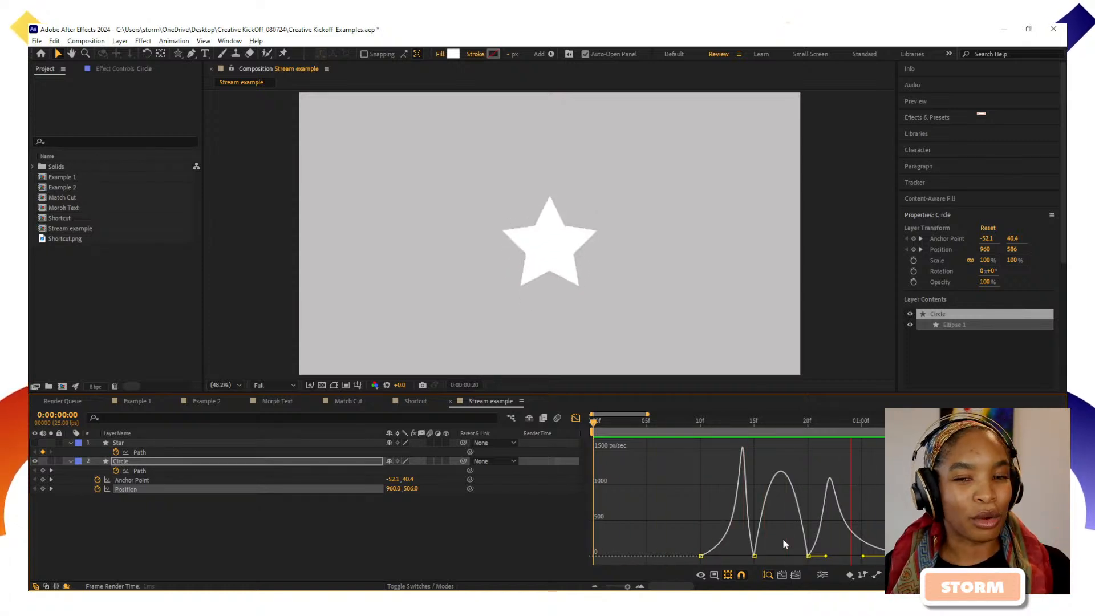
key("space")
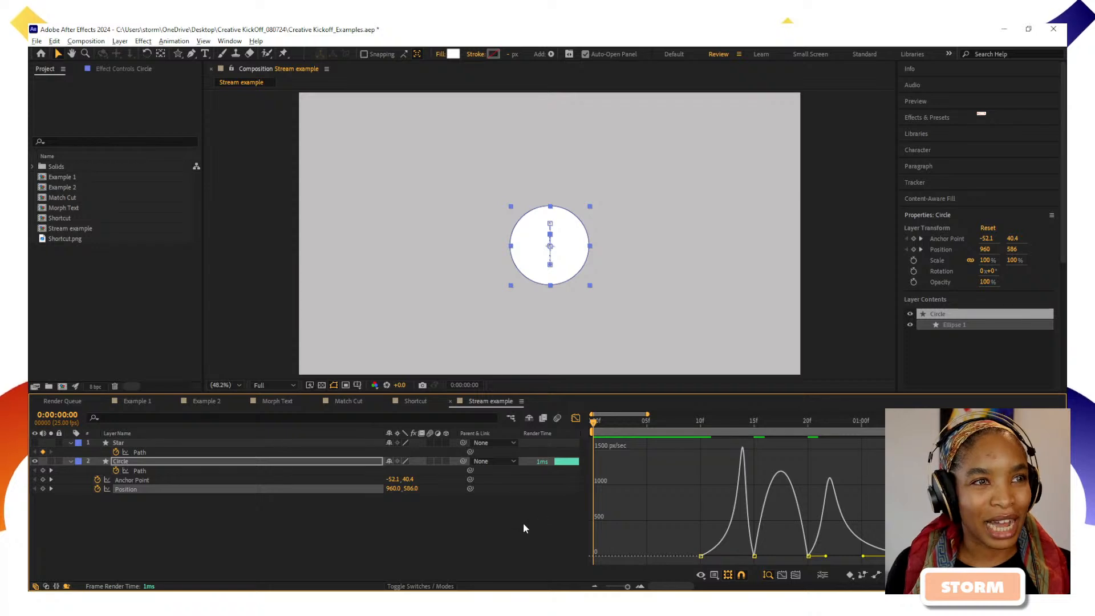
Close the Graph Editor, enable motion blur for the Circle layer and the composition, and preview the animation
left_click(576, 419)
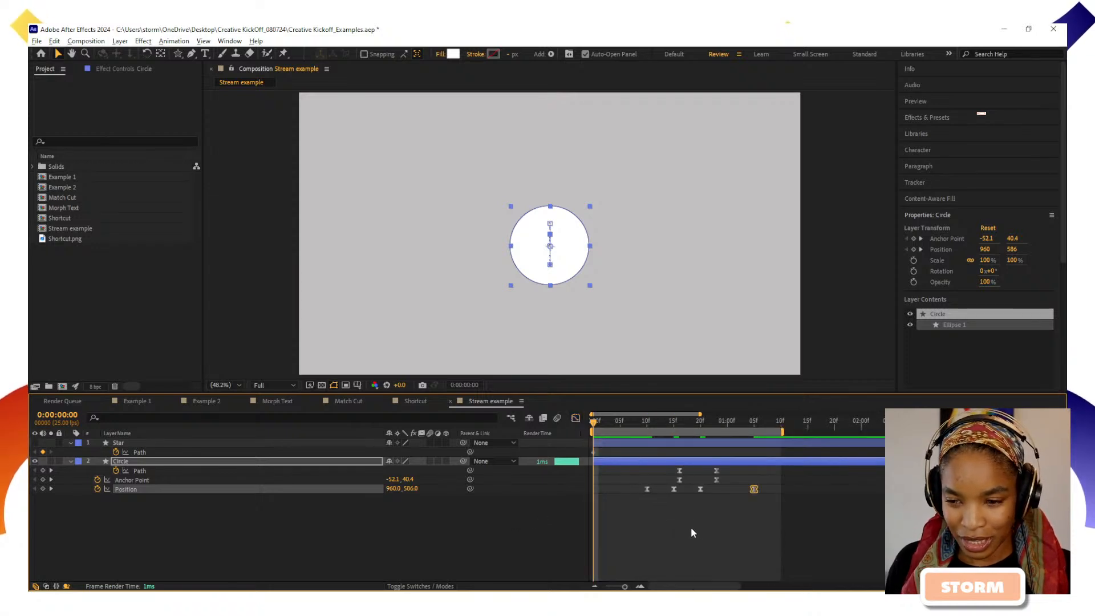
key("space")
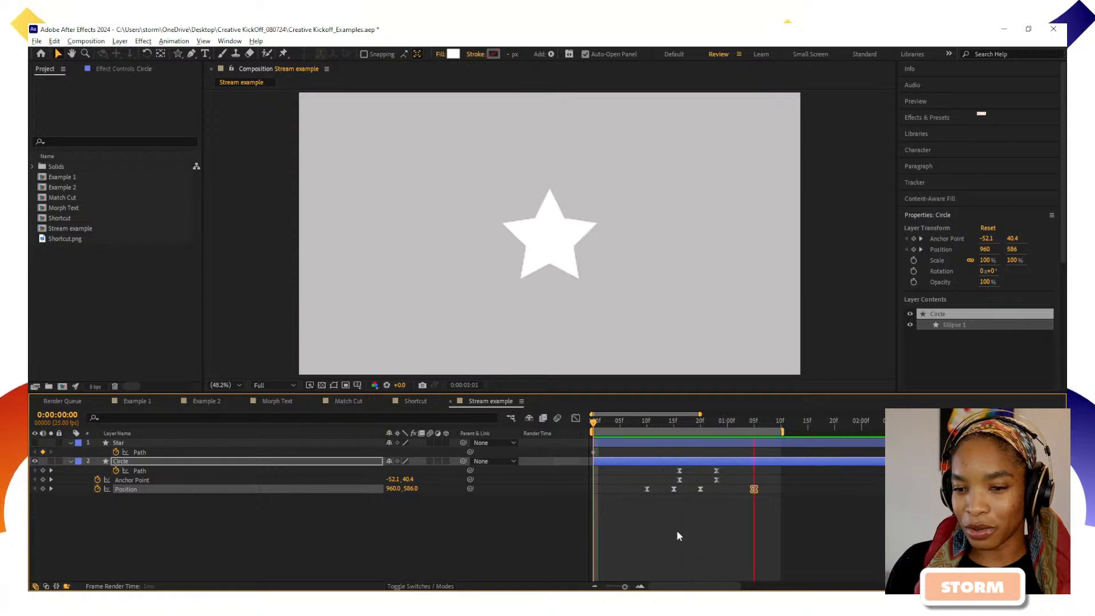
key("space")
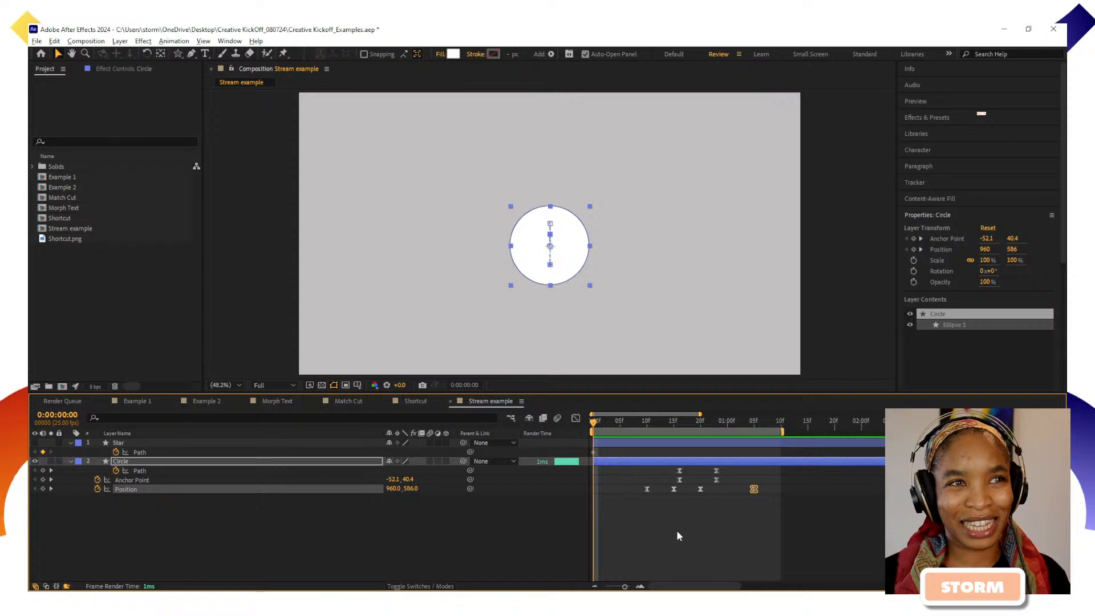
key("space")
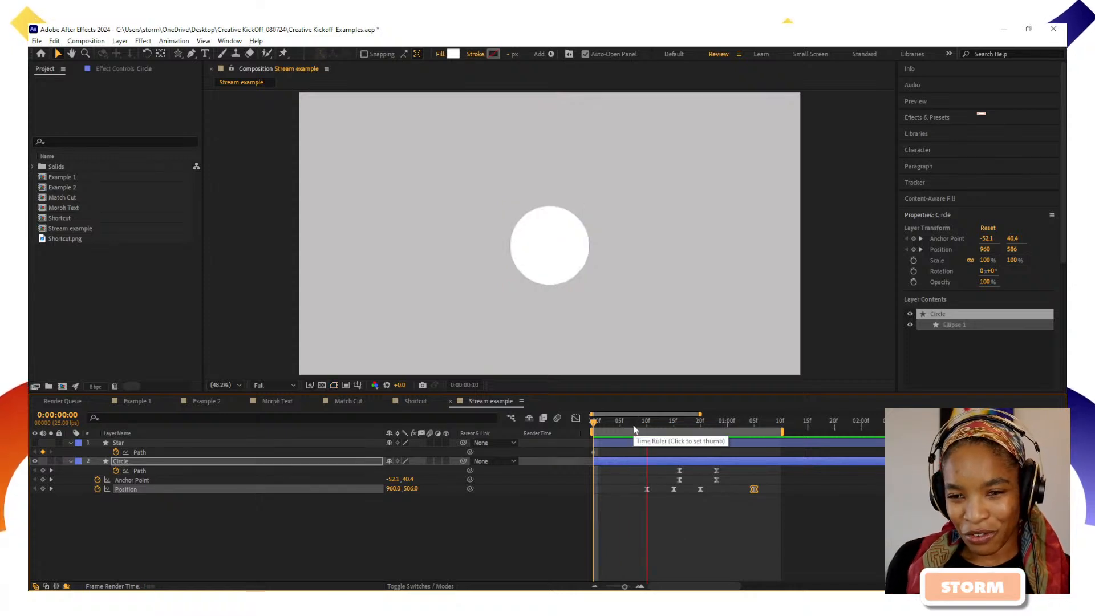
left_click(558, 419)
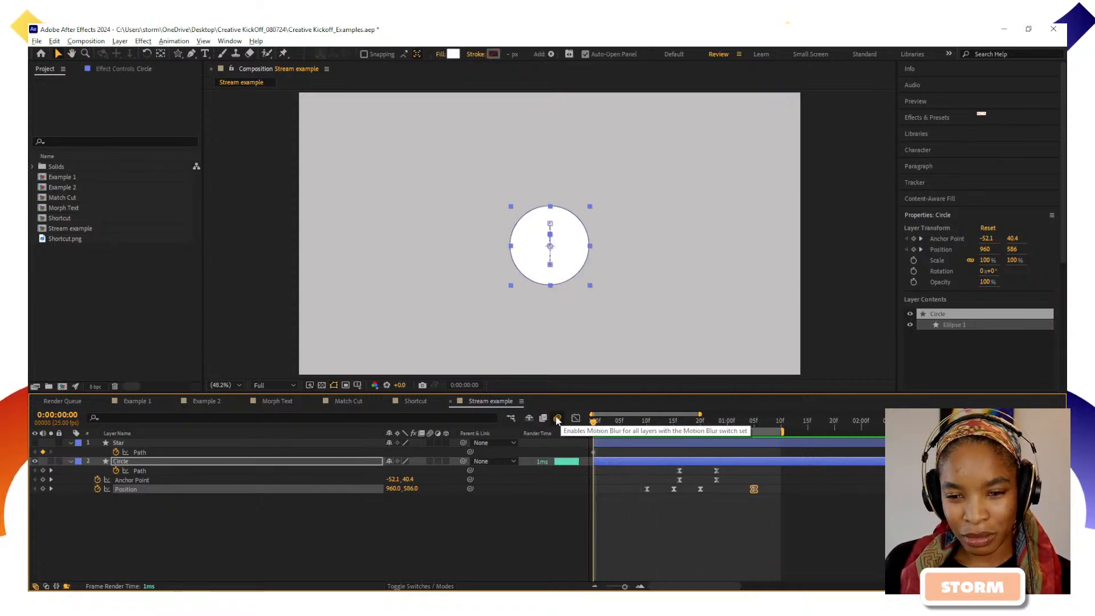
key("space")
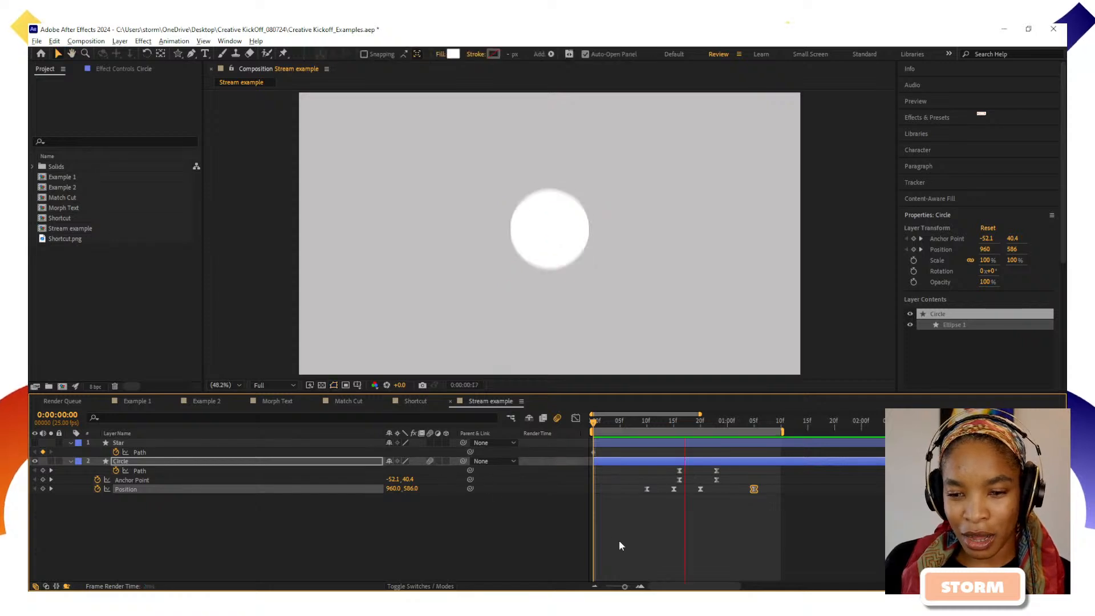
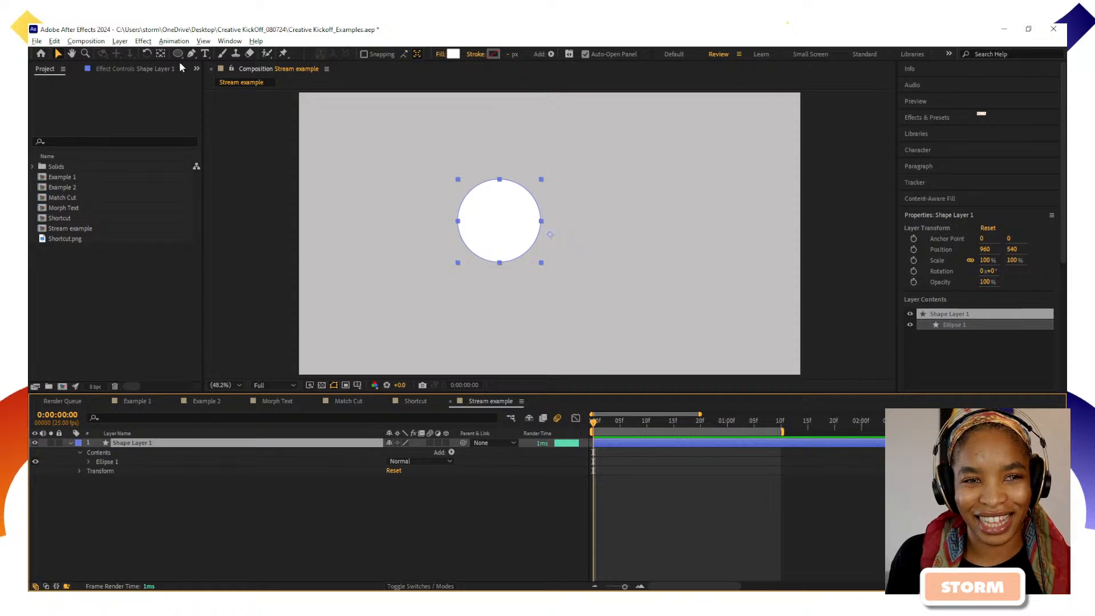
Centre the anchor point of Shape Layer 1 on its circle
left_click(161, 53)
key("ctrl+alt+Home")
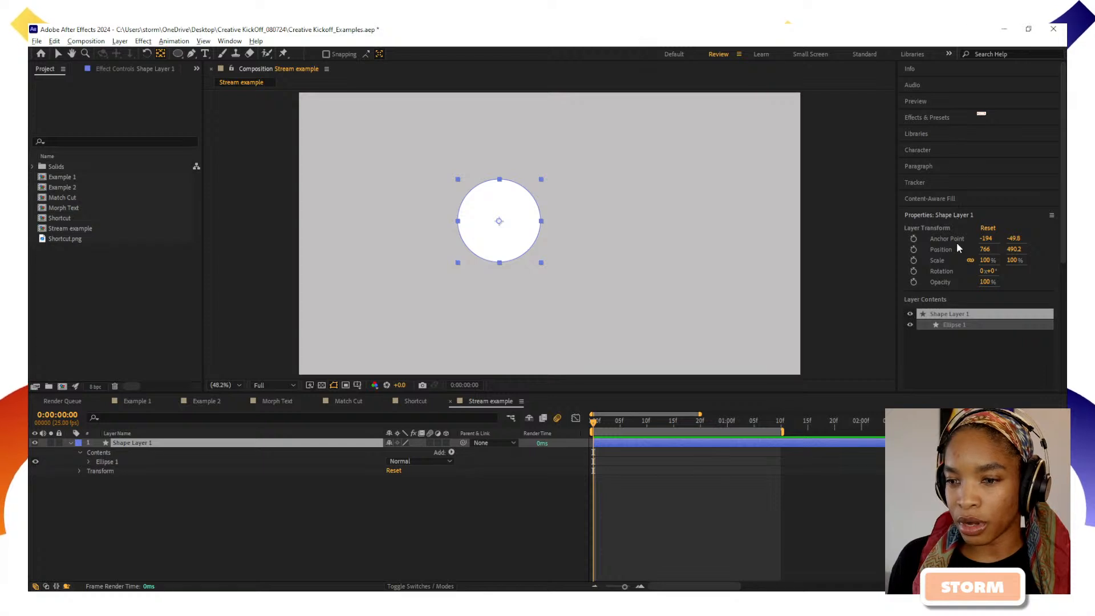
left_click(552, 257)
left_click(509, 237)
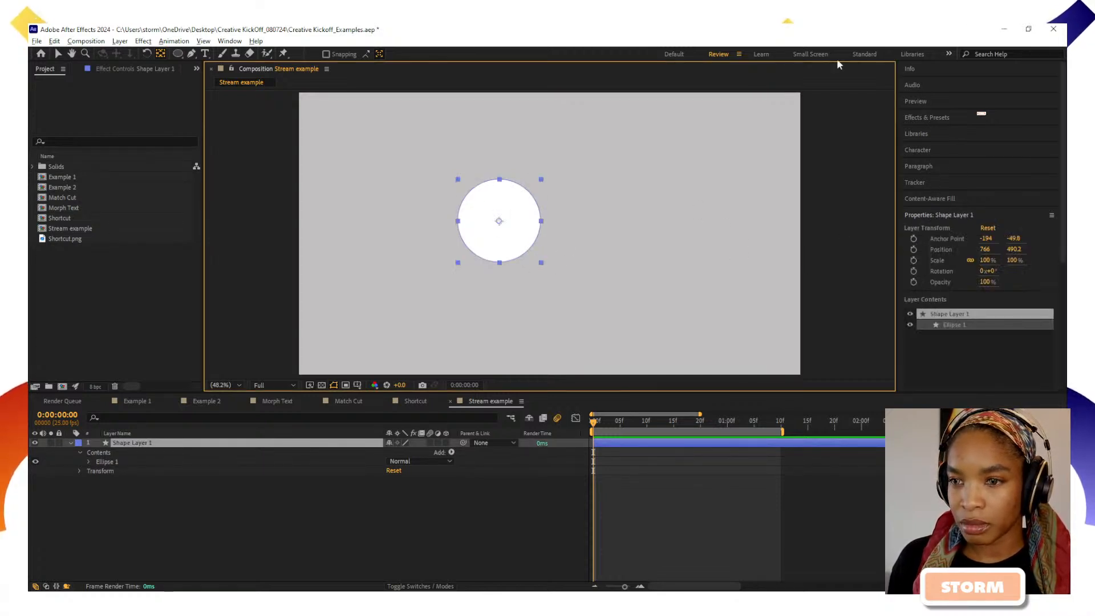
Align the circle horizontally and vertically to the centre of the composition
left_click(229, 41)
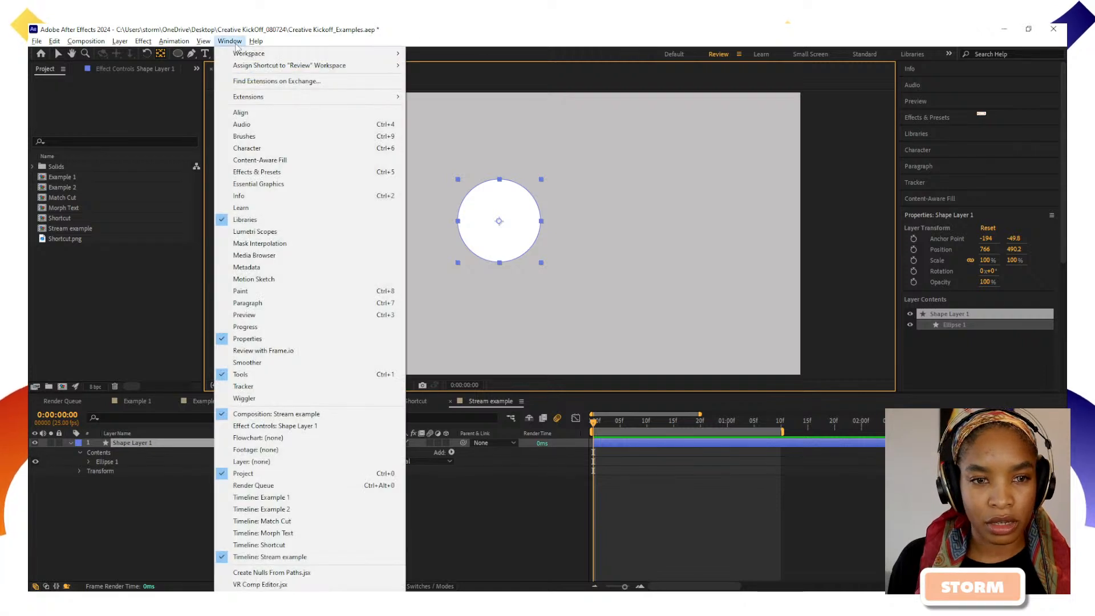
left_click(266, 113)
left_click(929, 259)
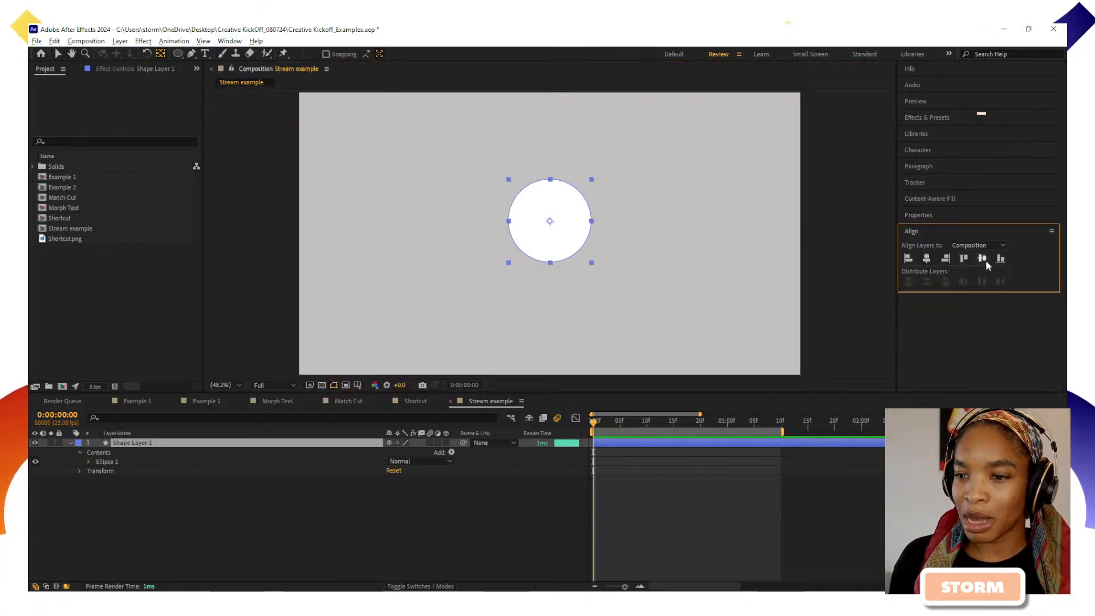
left_click(983, 260)
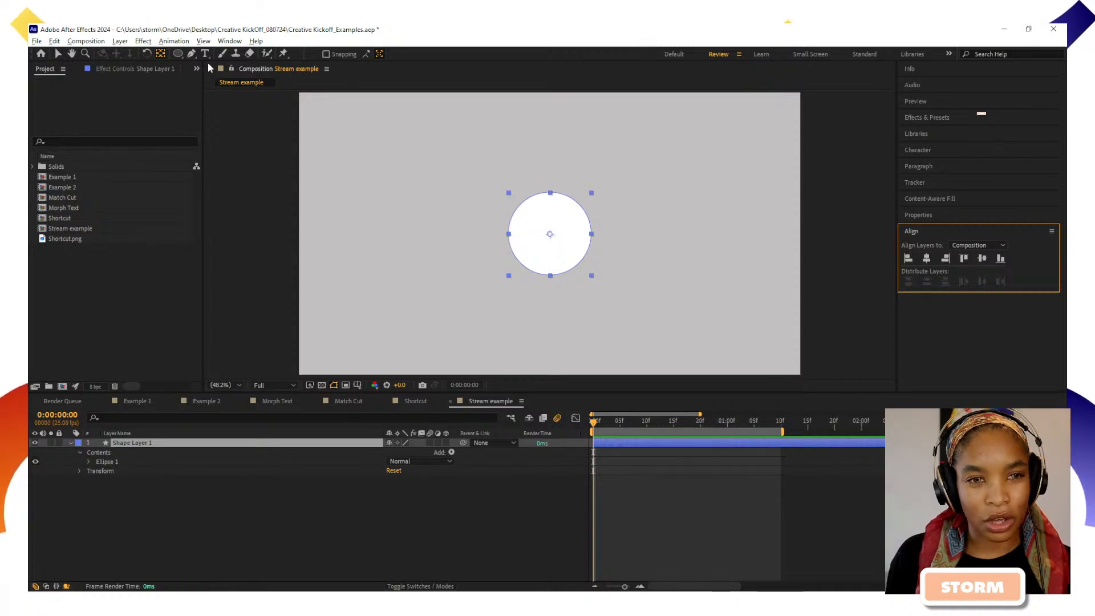
With no layer selected, draw a white square beside the circle with the Rectangle tool as a new shape layer
left_click(177, 54)
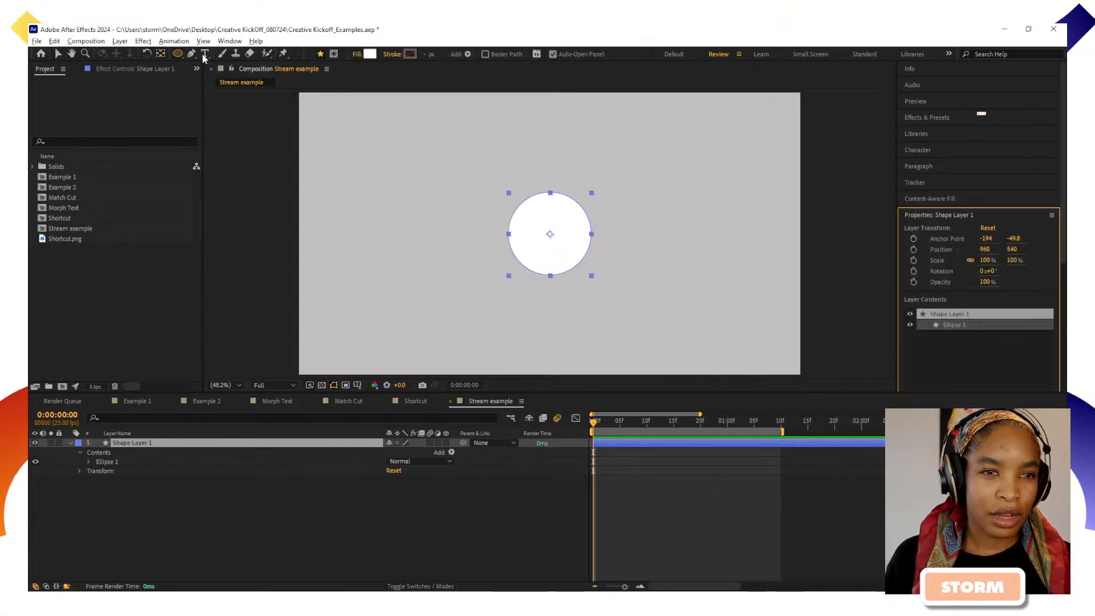
left_click(207, 506)
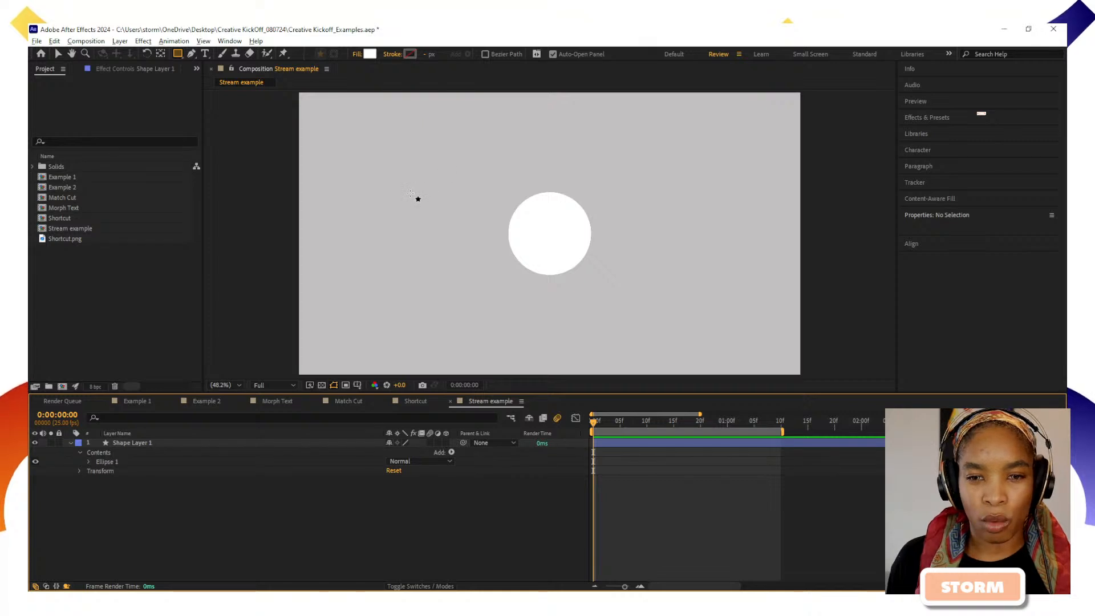
left_click_drag(410, 193, 496, 280)
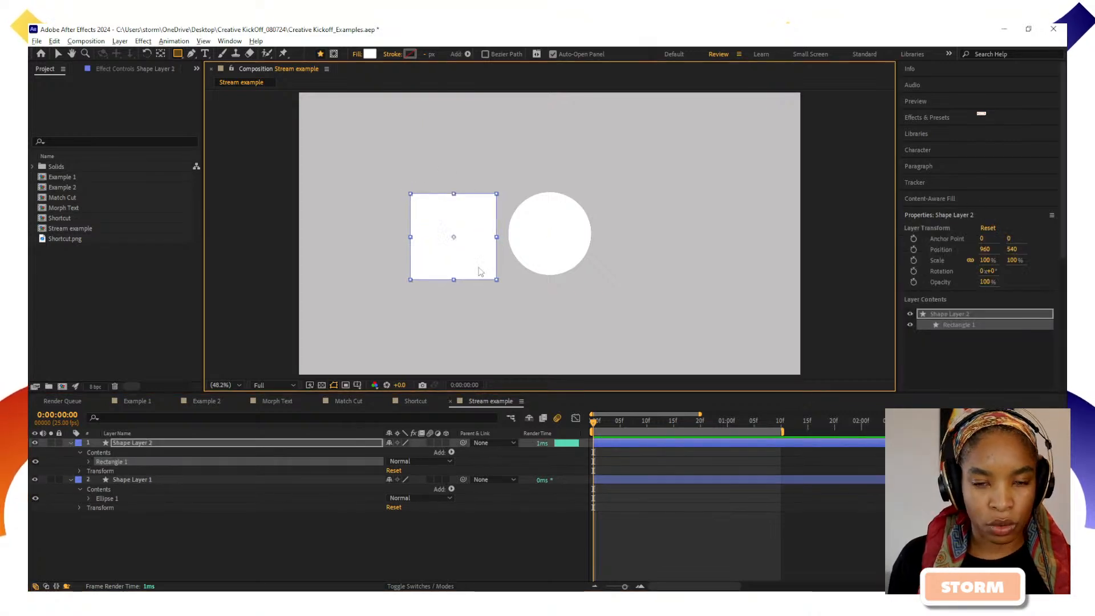
key("v")
left_click(374, 204)
left_click(466, 264)
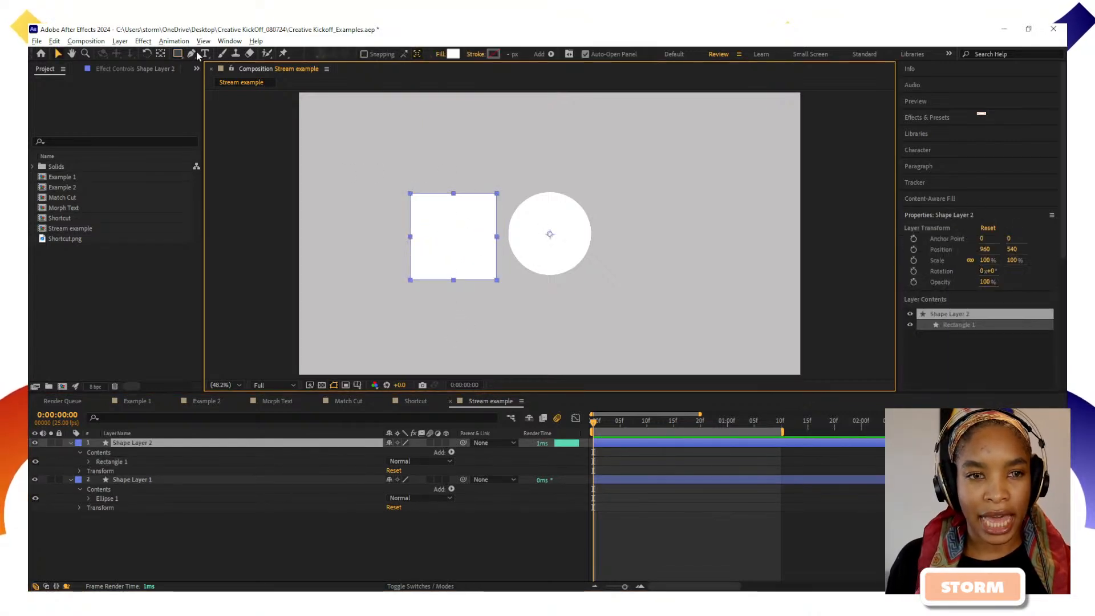
Centre the square's anchor point on its shape and align the square horizontally and vertically to the composition's centre
left_click(160, 54)
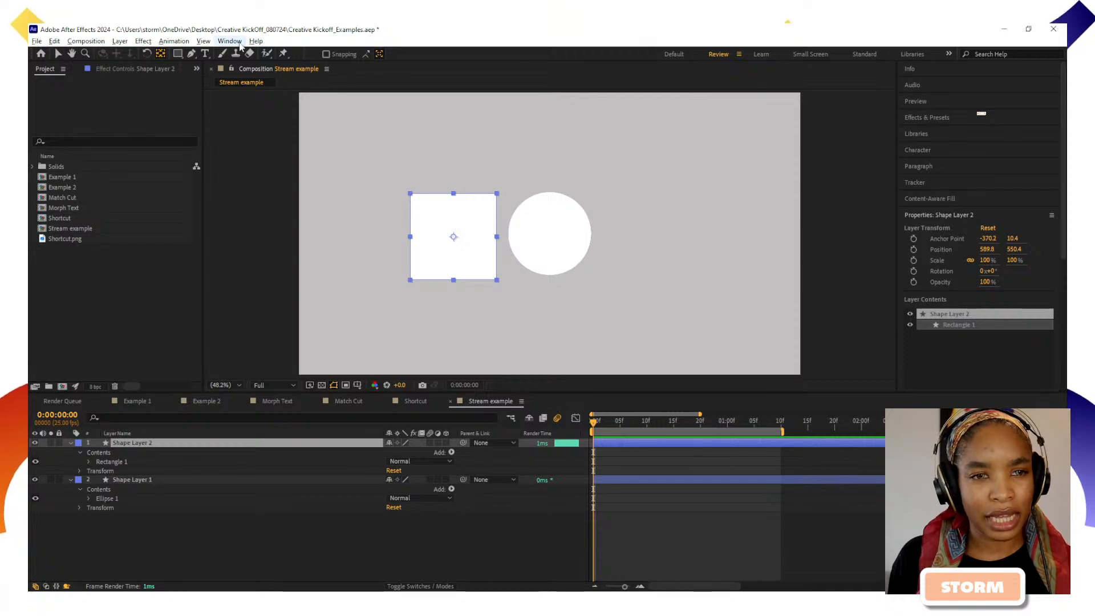
left_click(229, 41)
left_click(255, 114)
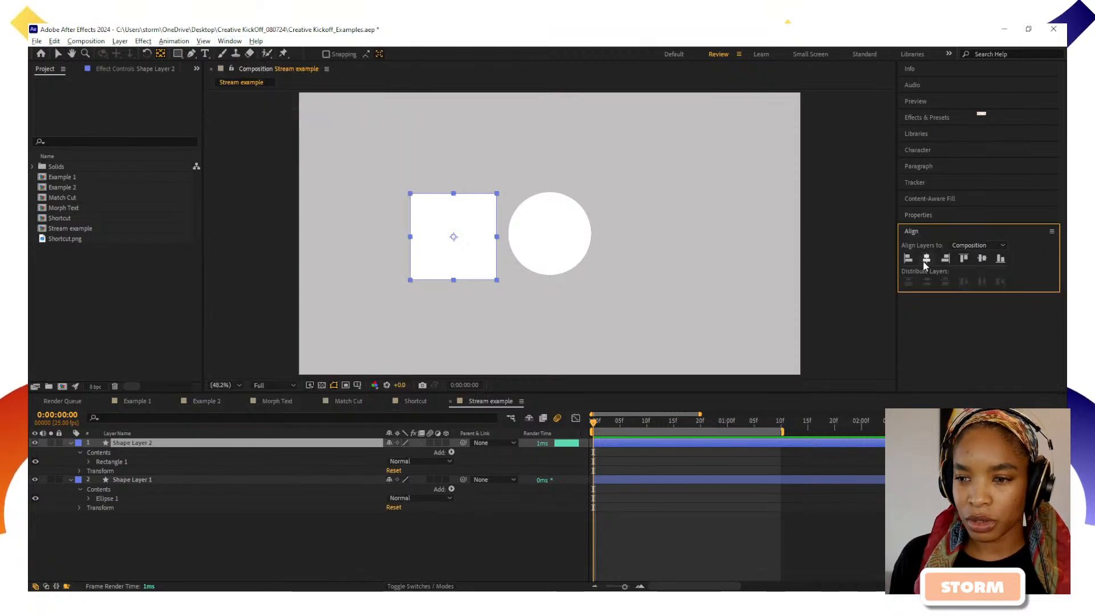
left_click(926, 258)
left_click(981, 259)
left_click(666, 271)
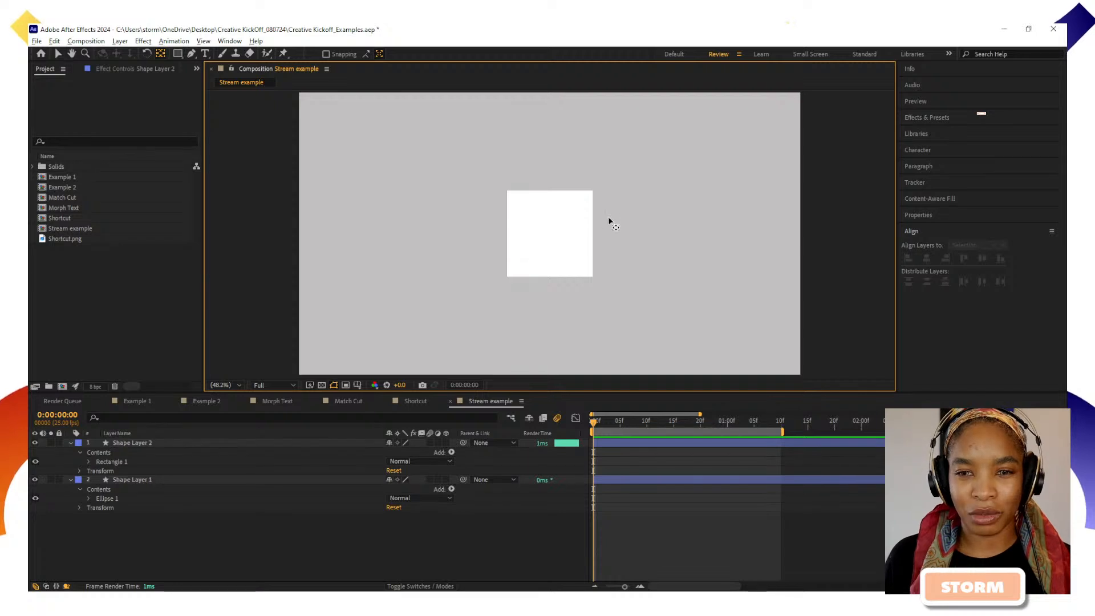
Rename Shape Layer 2 as square and Shape Layer 1 as circle
left_click(578, 238)
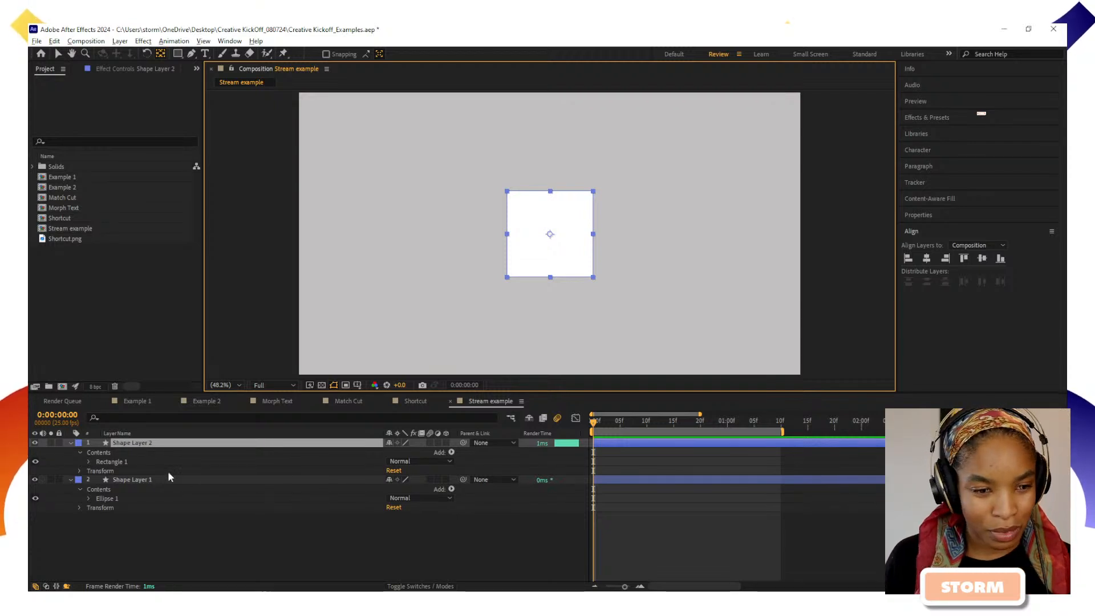
left_click(130, 443)
key("Return")
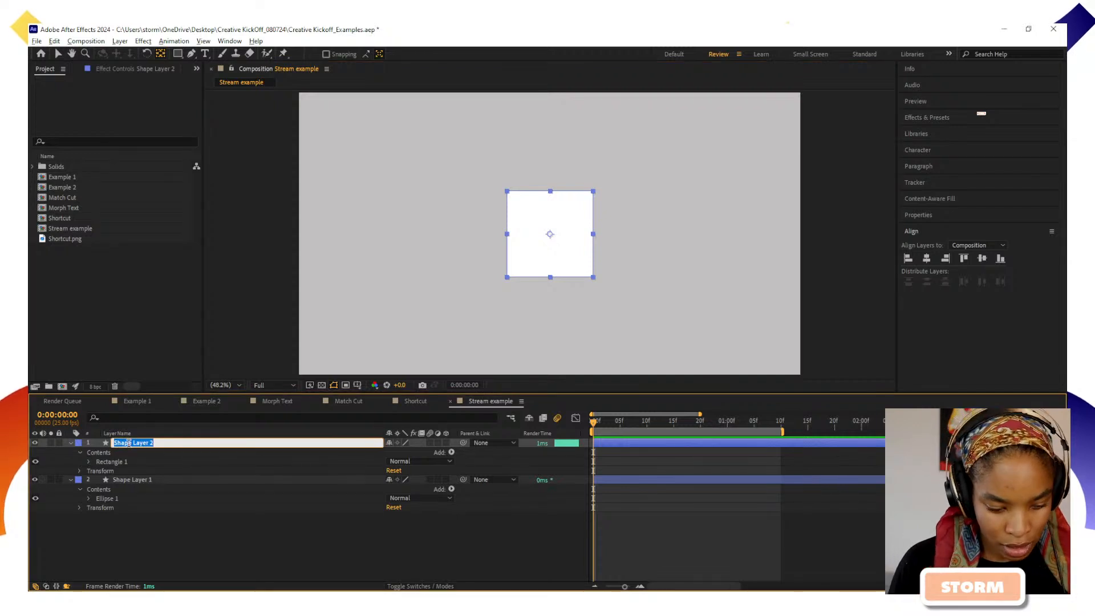
type("square")
key("Return")
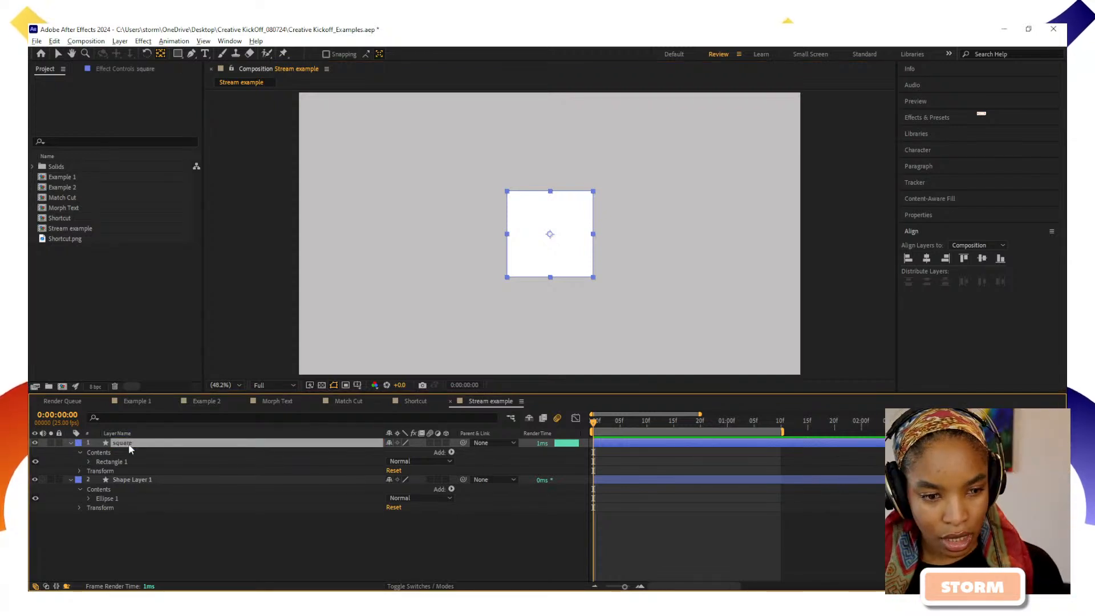
left_click(137, 481)
key("Return")
type("circle")
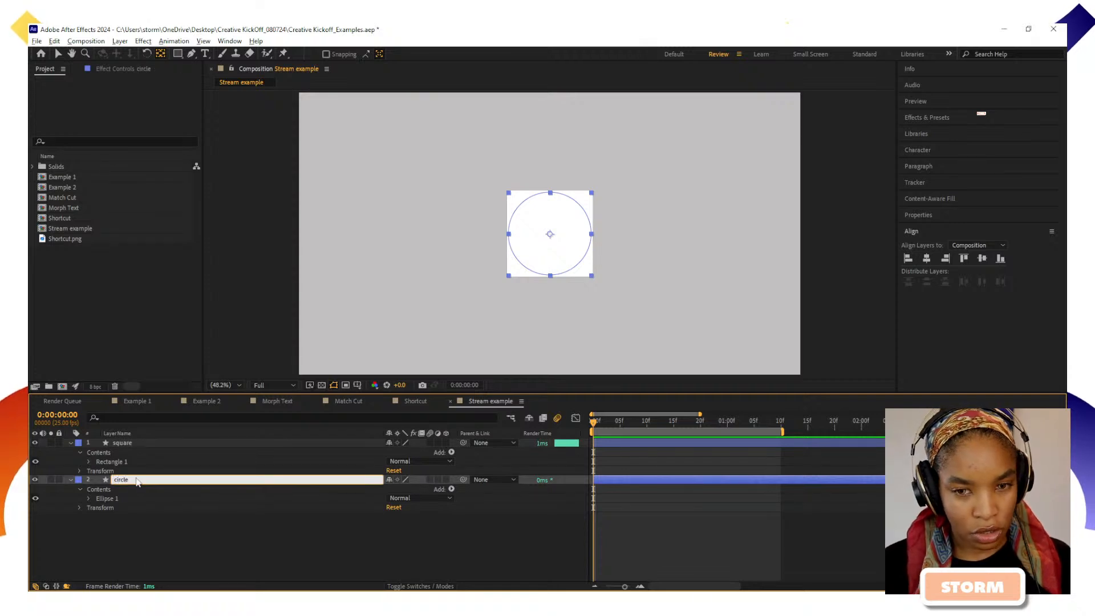
key("Return")
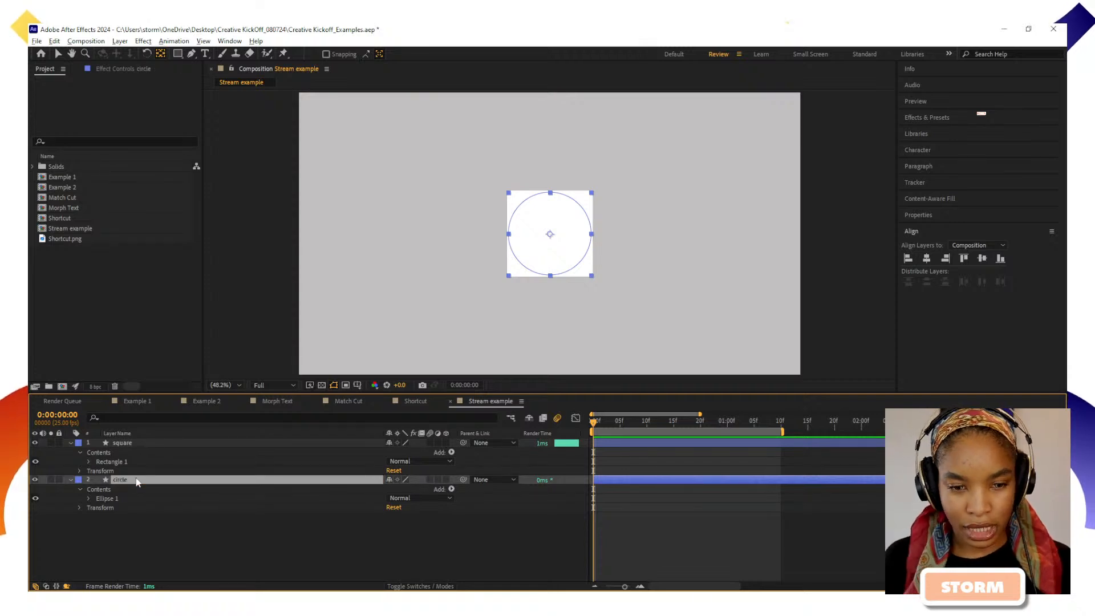
Parent the circle layer to the square layer with the pick whip
left_click(256, 547)
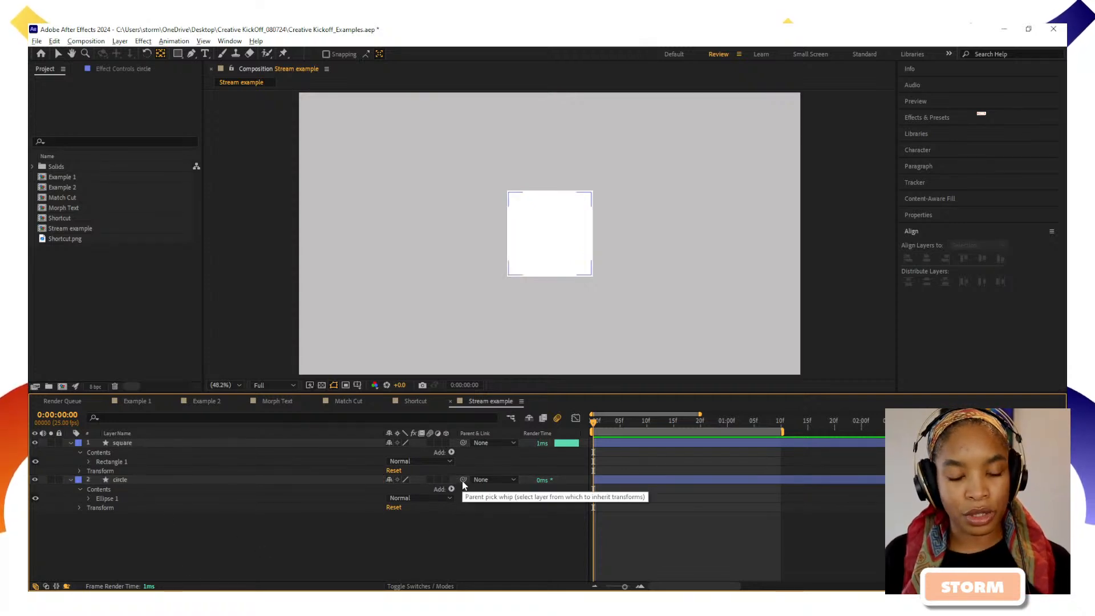
left_click_drag(463, 481, 221, 445)
Keyframe the square's Position at 0:00:00:00, and set its X position to 1752 at 0:00:00:10
left_click(566, 236)
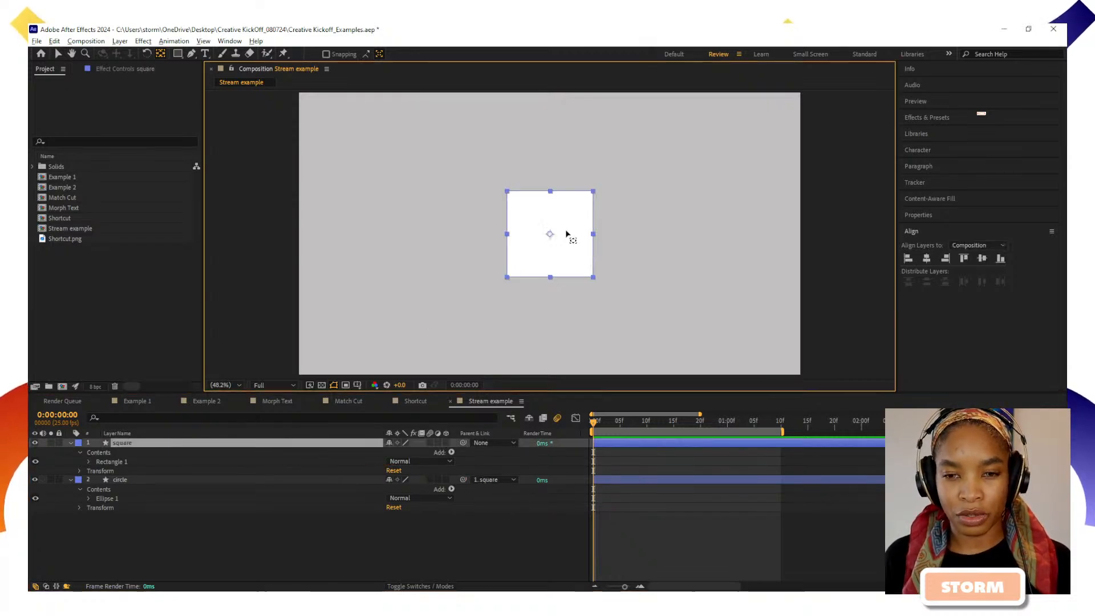
key("p")
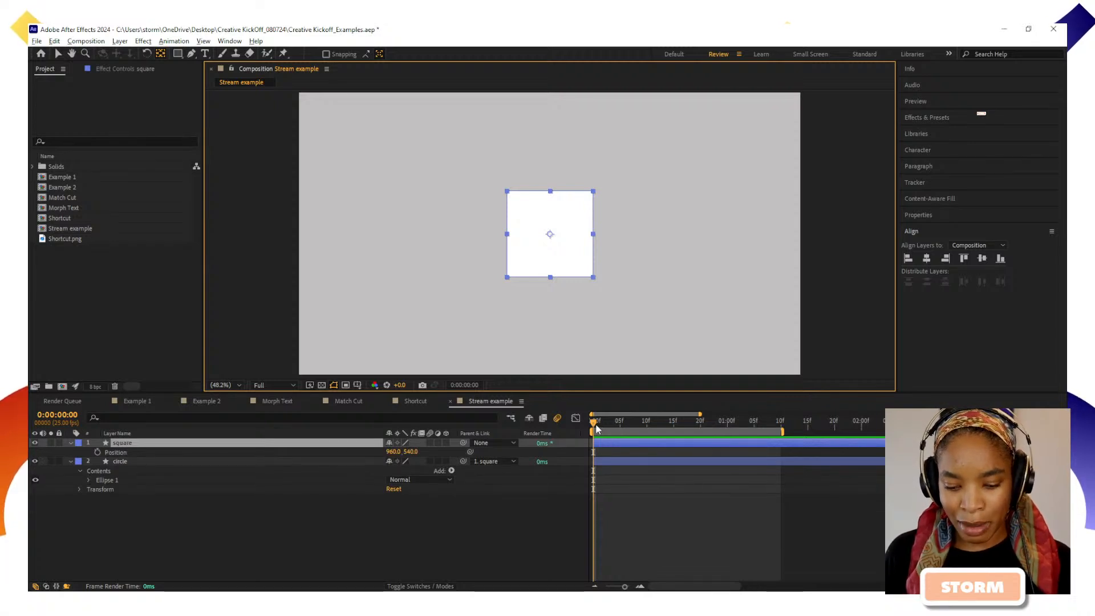
scroll(595, 429, "up", 1)
left_click(97, 452)
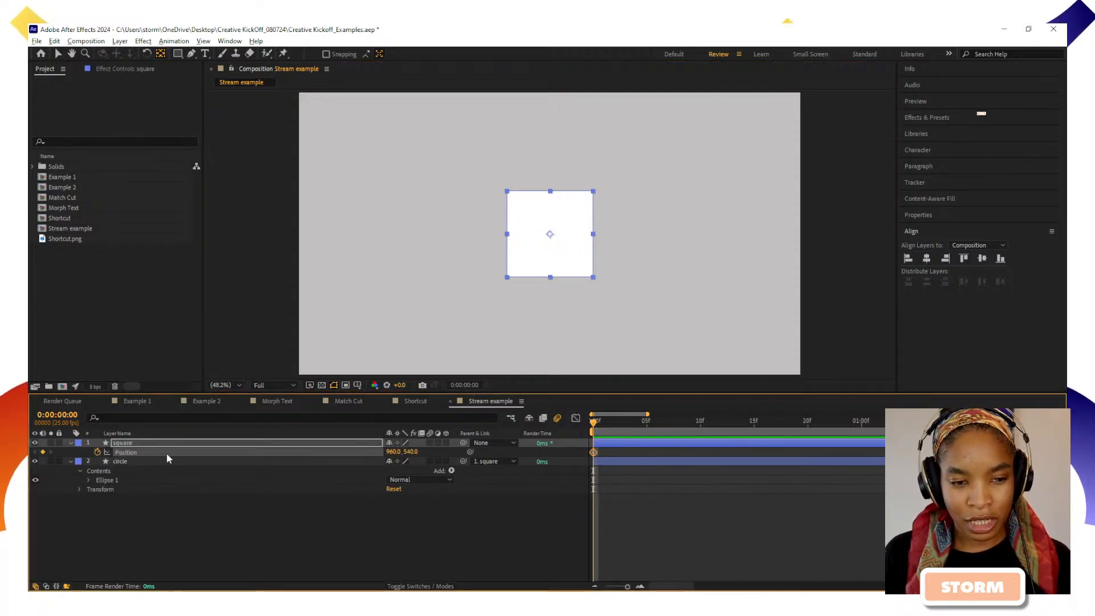
key("shift+Page_Down")
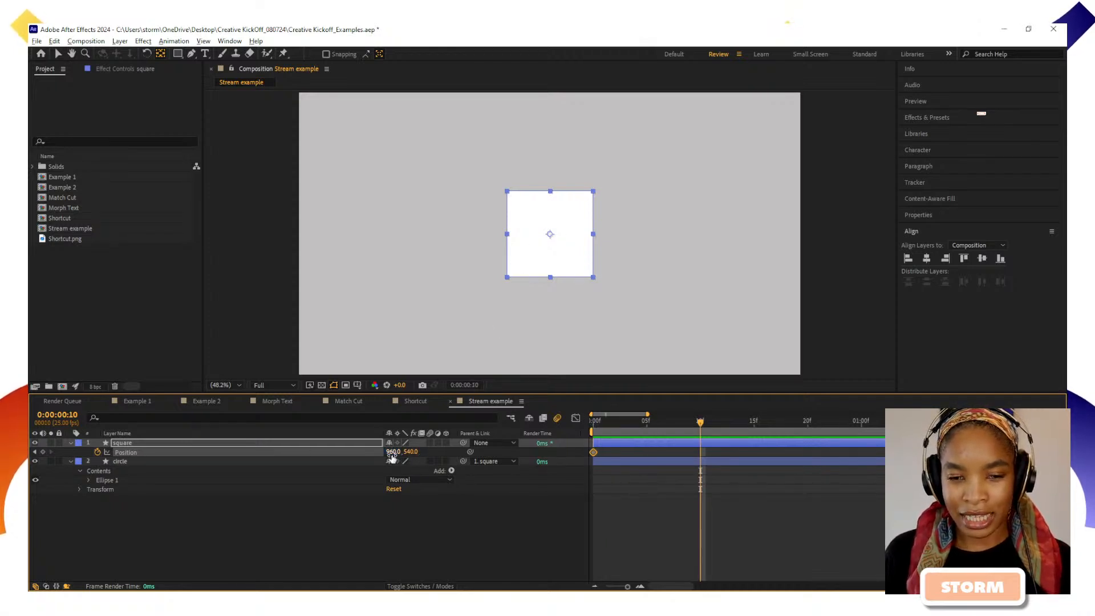
left_click_drag(392, 456, 831, 464)
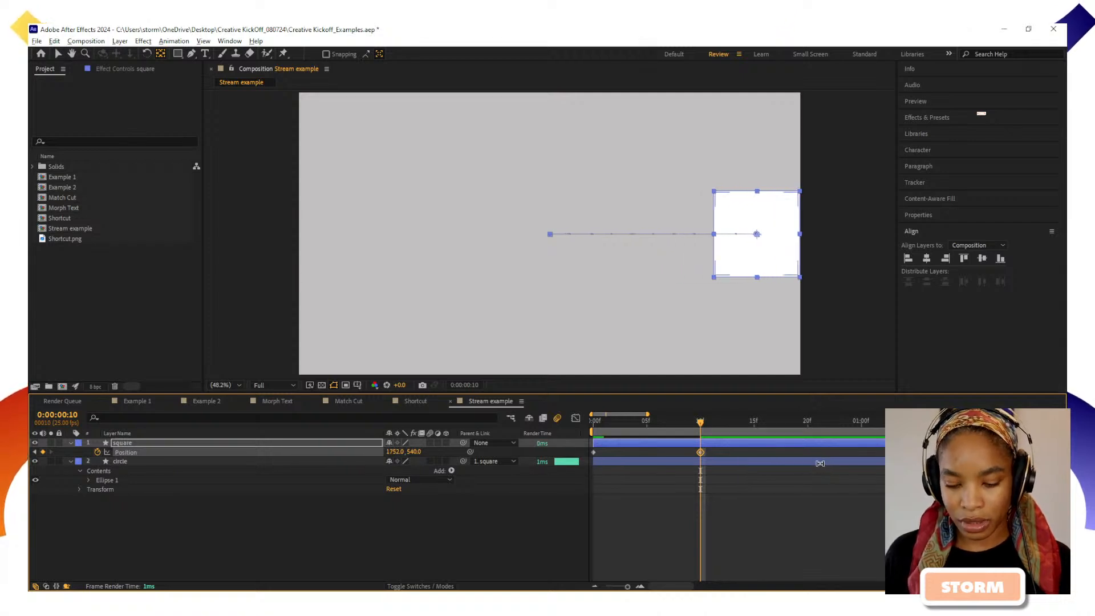
At 0:00:00:20, move the square down to the frame's lower edge at a Position of about 1099, 915
key("shift+Page_Down")
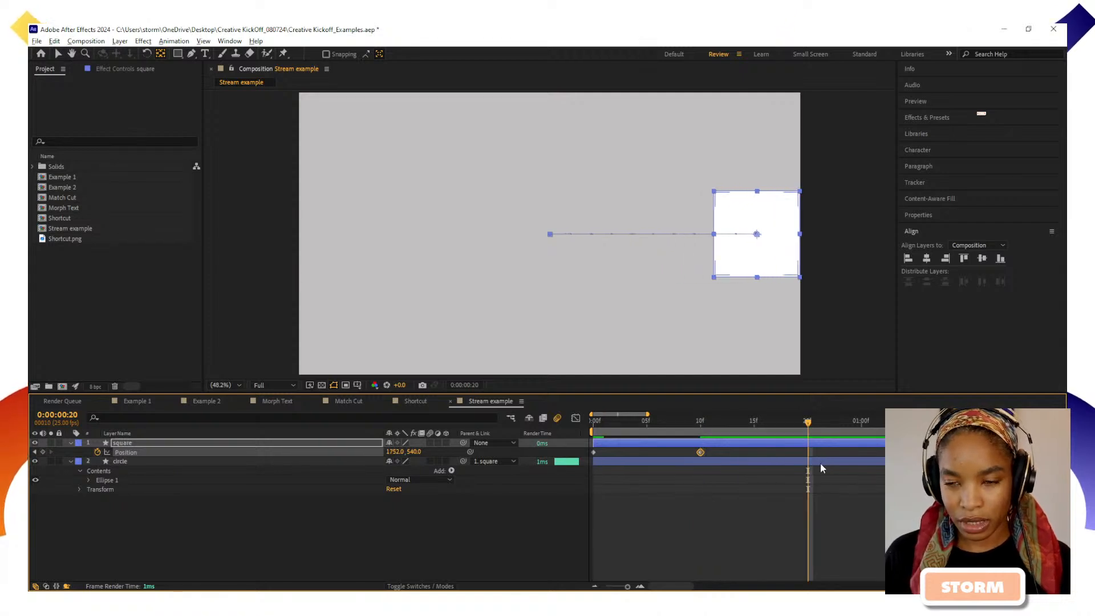
left_click(761, 269)
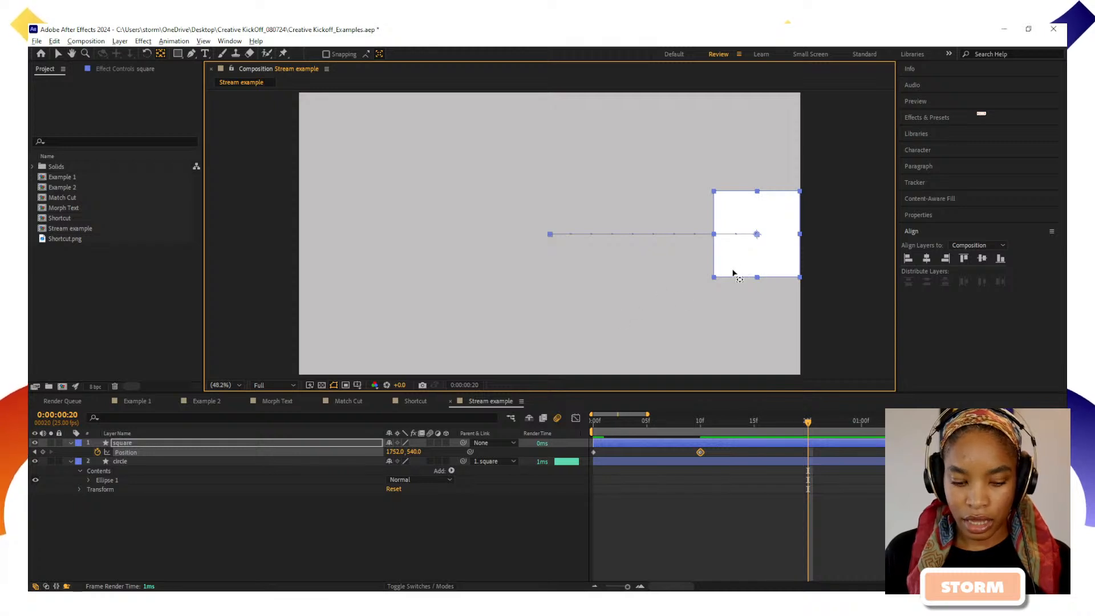
left_click_drag(745, 266, 583, 362)
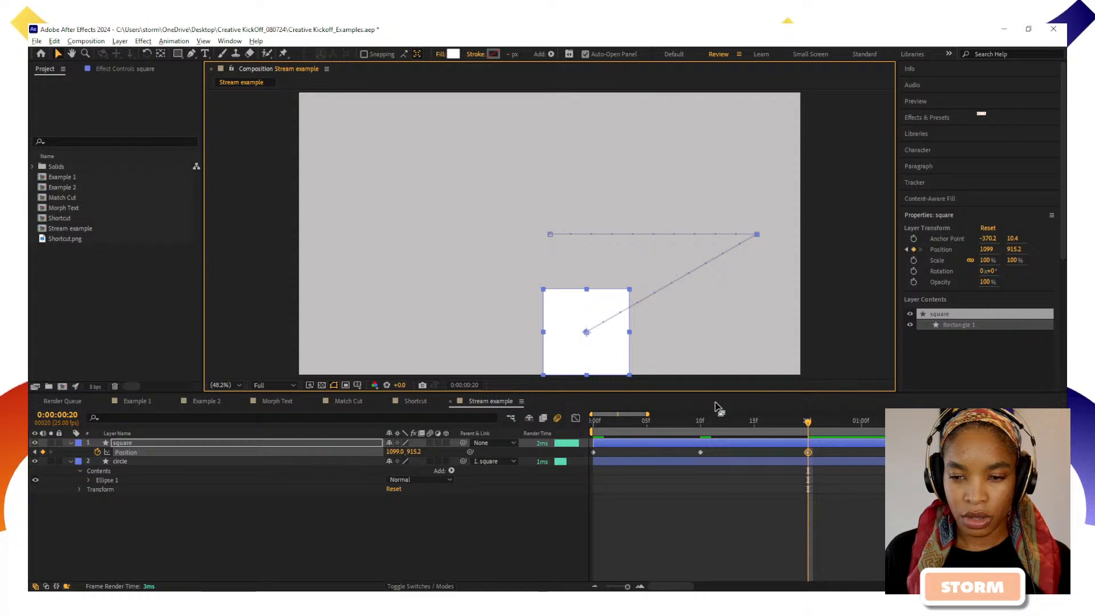
At 0:00:01:05, move the square along the frame's lower edge to a Position of about 332, 915, and preview the animation from the start
key("shift+Page_Down")
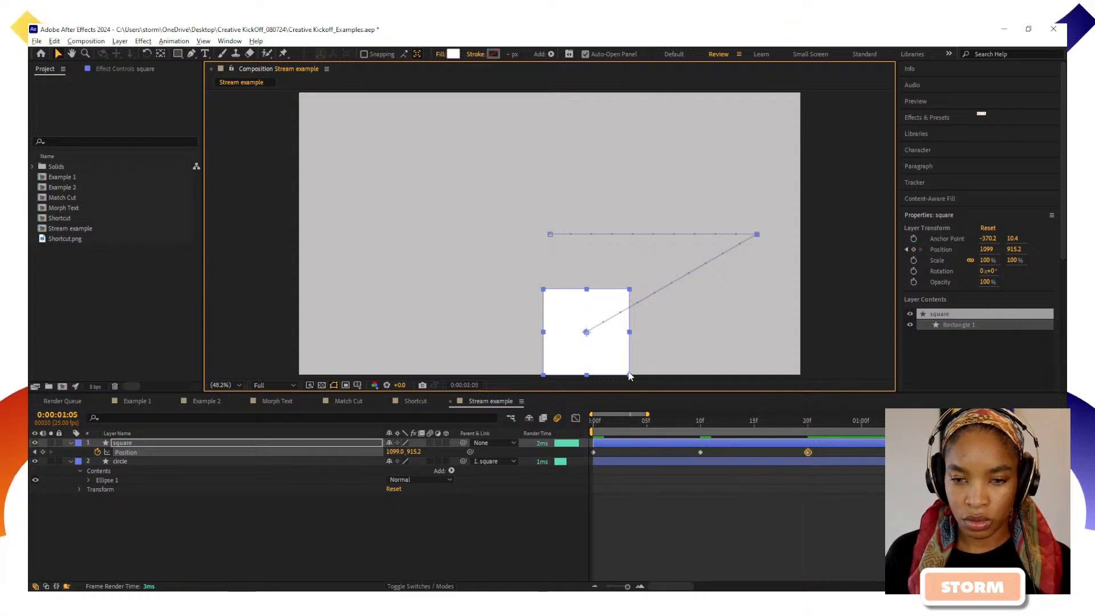
left_click_drag(597, 364, 416, 372)
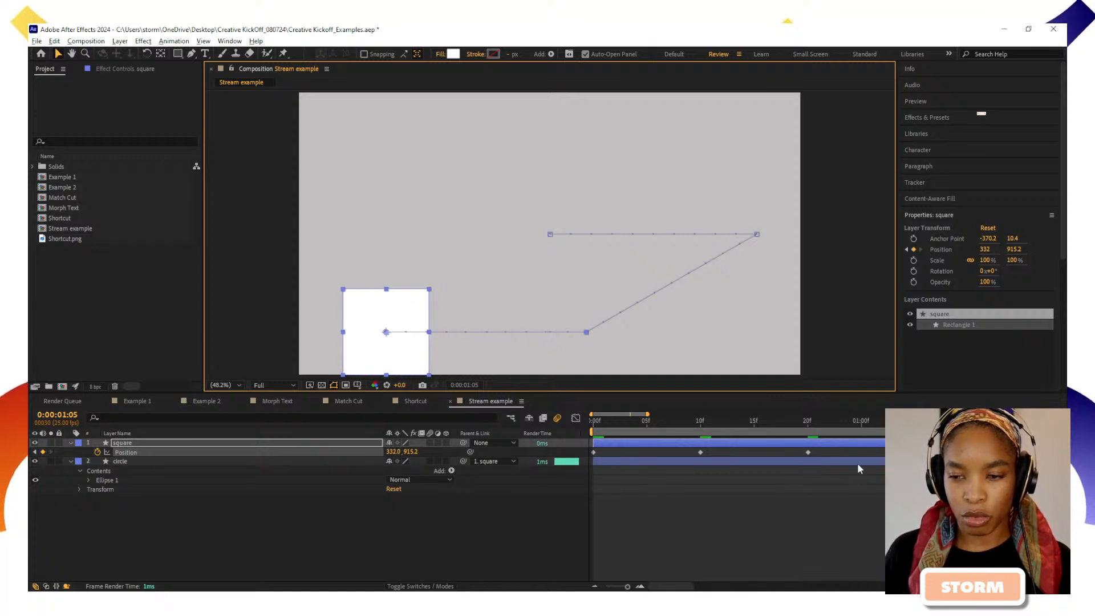
key("Home")
key("space")
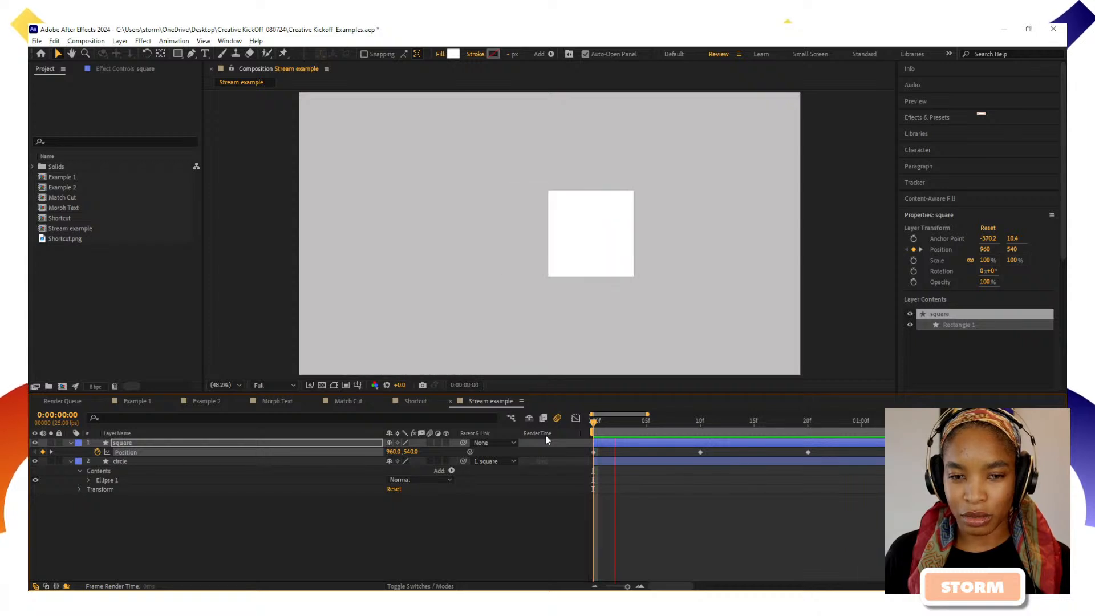
key("space")
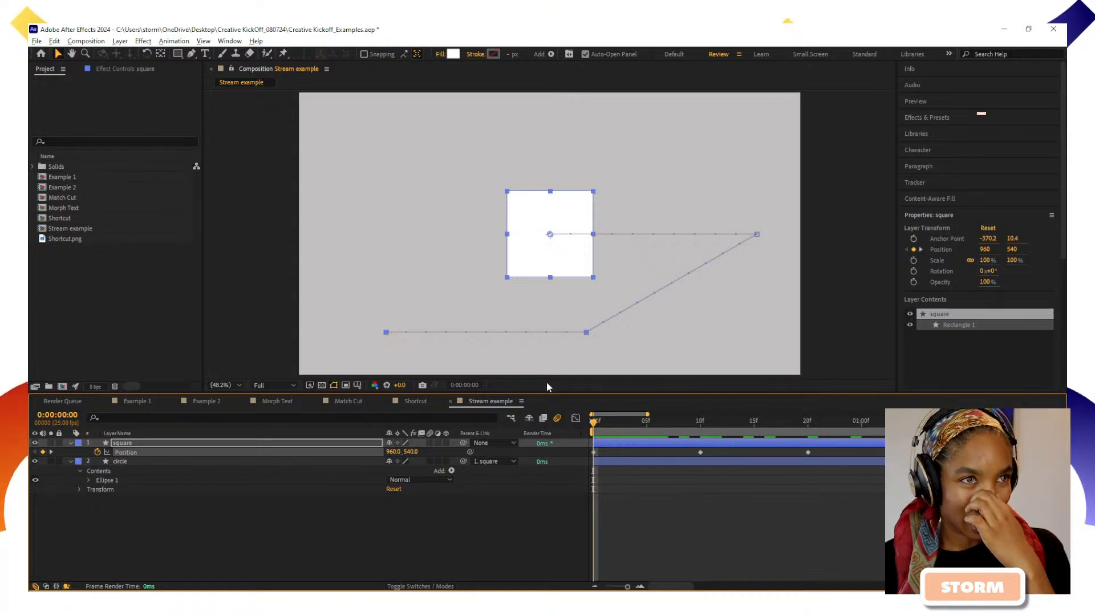
key("space")
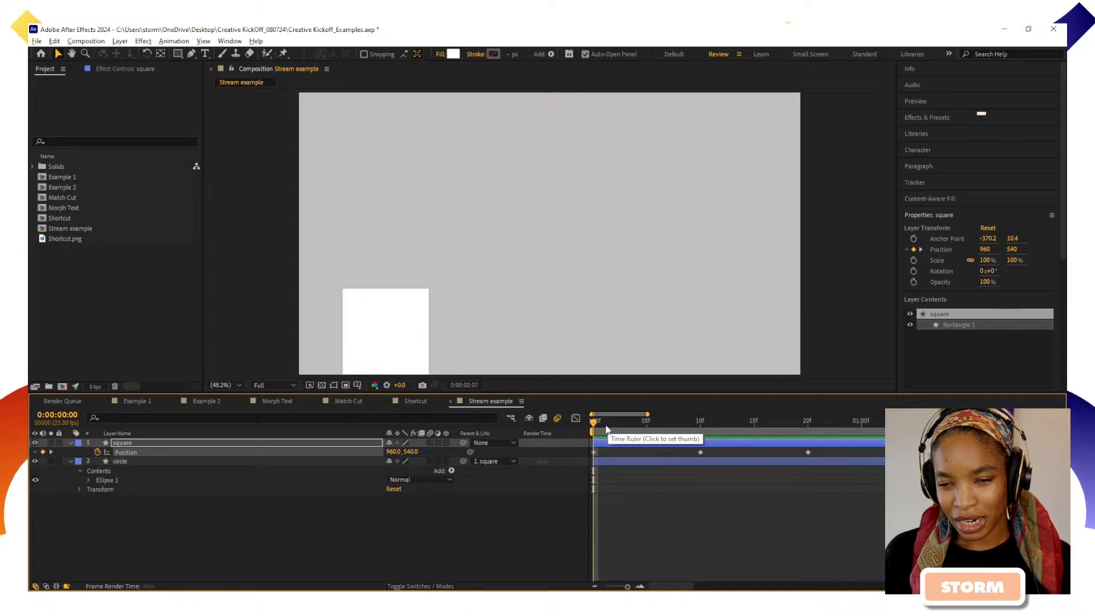
left_click(605, 426)
left_click_drag(605, 429, 593, 431)
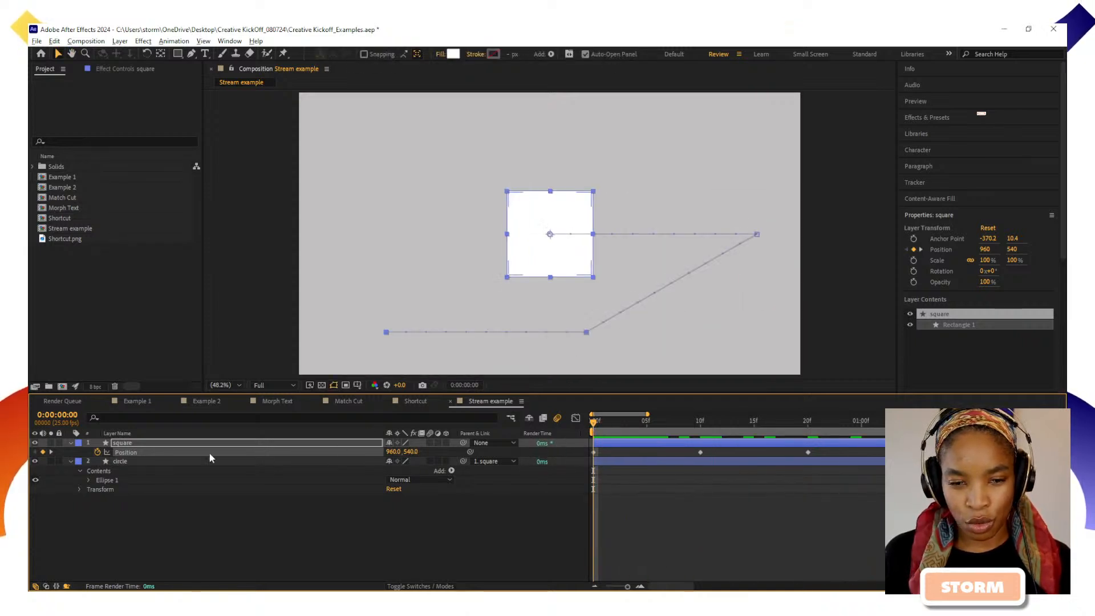
Easy Ease all the square's Position keyframes, extend the first keyframe's outgoing speed handle to about frame 5, and preview
left_click(126, 453)
key("F9")
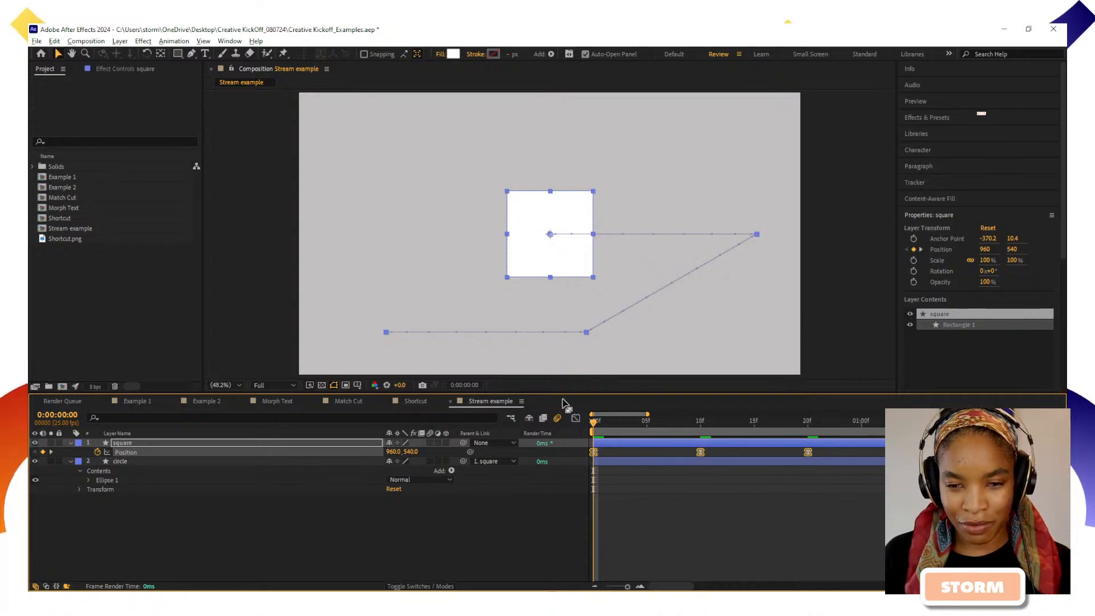
left_click(575, 418)
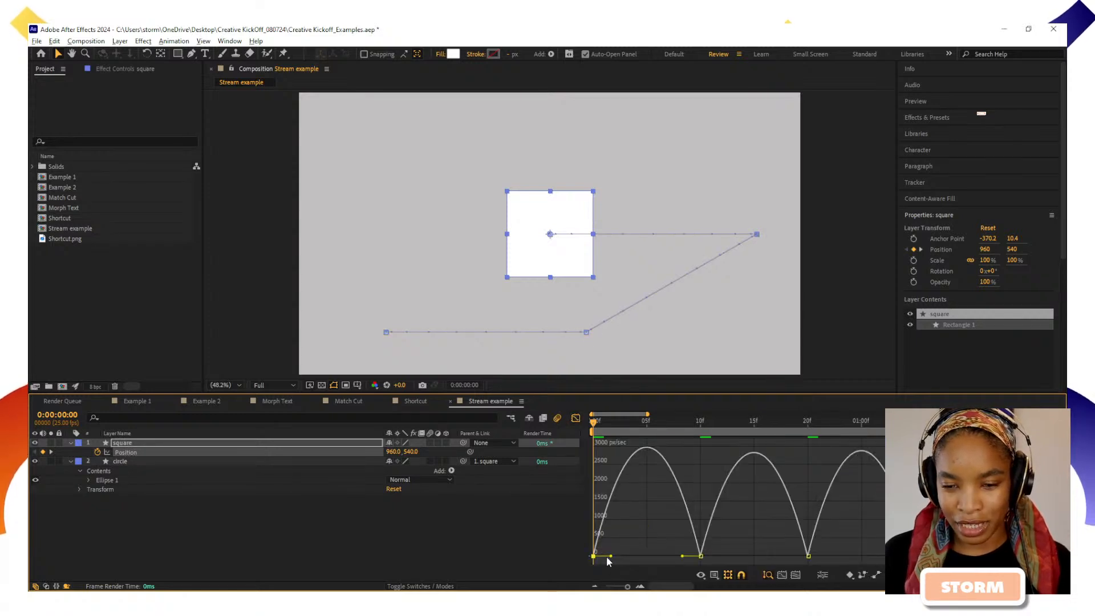
left_click_drag(609, 557, 647, 556)
key("space")
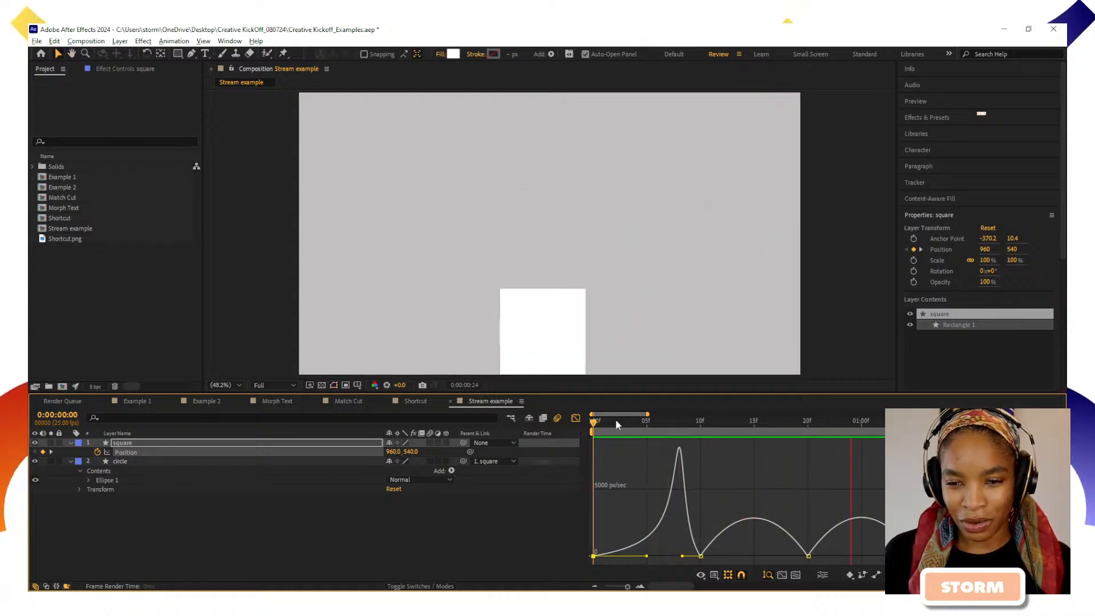
key("space")
In the speed graph, lengthen the incoming handles of the 0:00:00:20 and 0:00:01:05 keyframes and preview the eased motion
left_click_drag(614, 421, 722, 448)
left_click(808, 556)
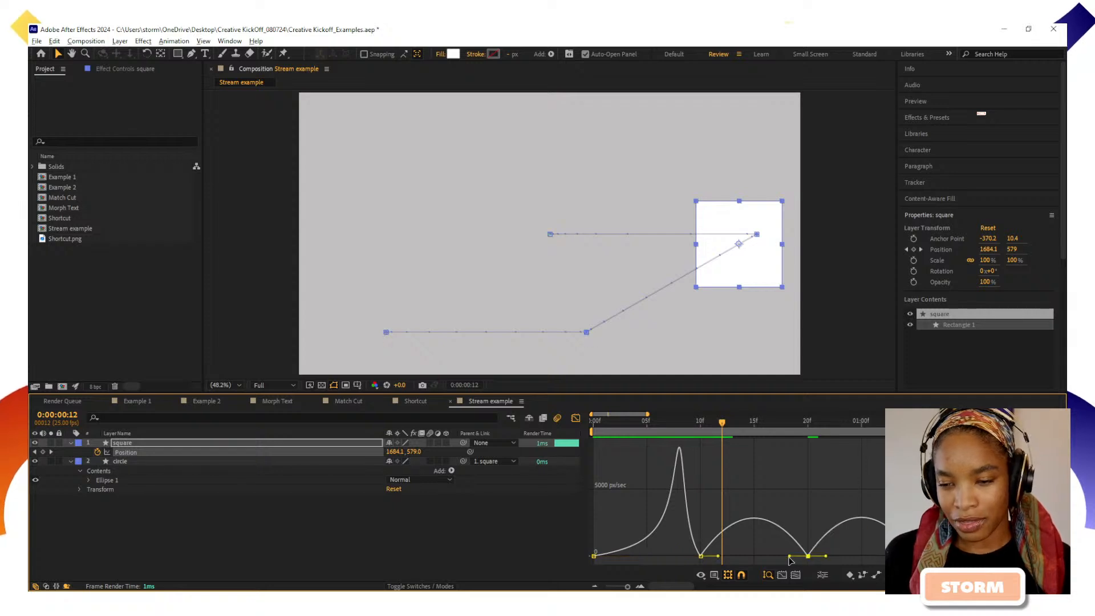
left_click_drag(789, 557, 741, 560)
left_click(915, 555)
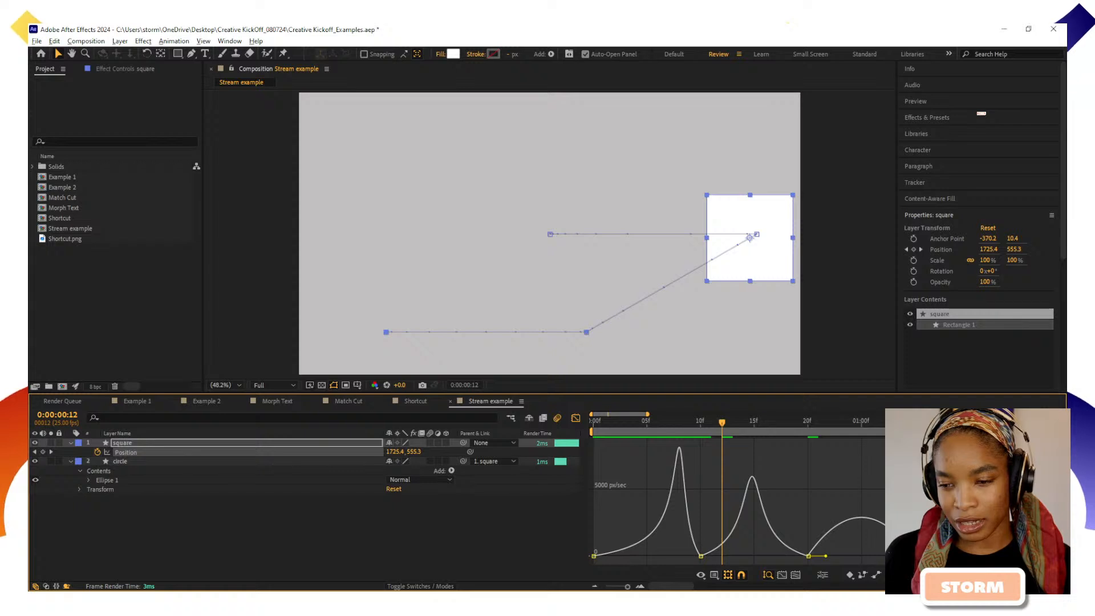
left_click_drag(900, 556, 873, 559)
key("space")
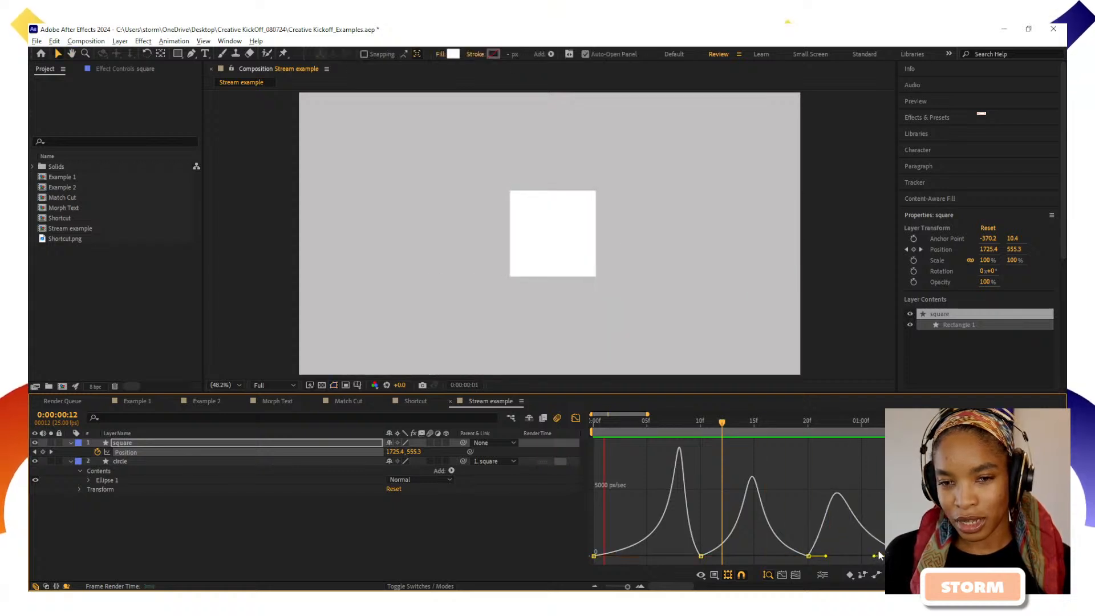
key("space")
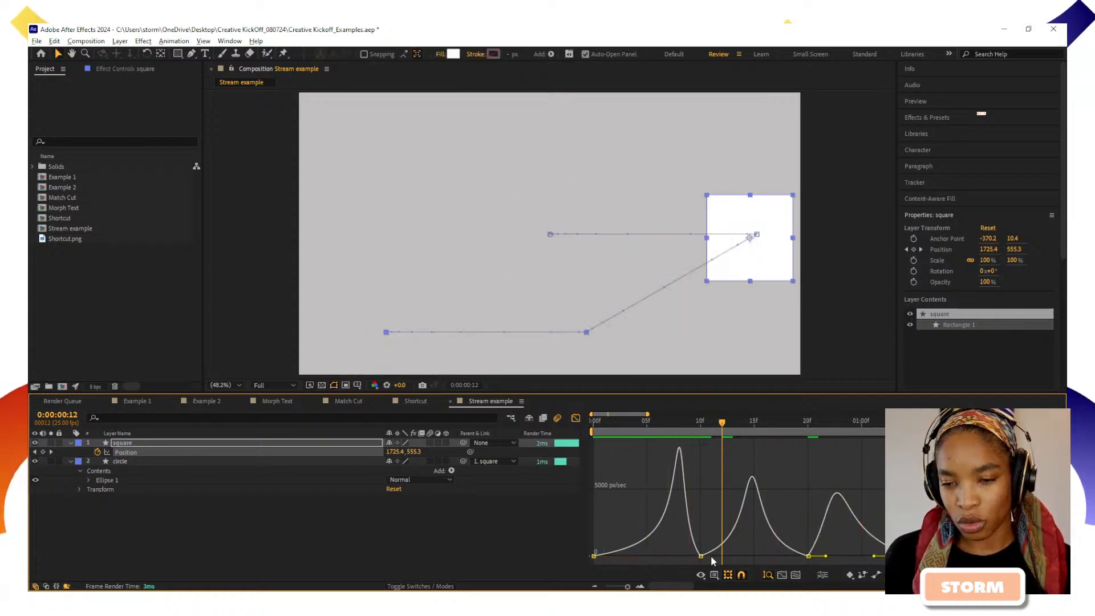
Shorten the outgoing speed handle of the 0:00:00:10 keyframe to about frame 12, readjust the 0:00:00:20 keyframe's outgoing handle, and preview
left_click(733, 556)
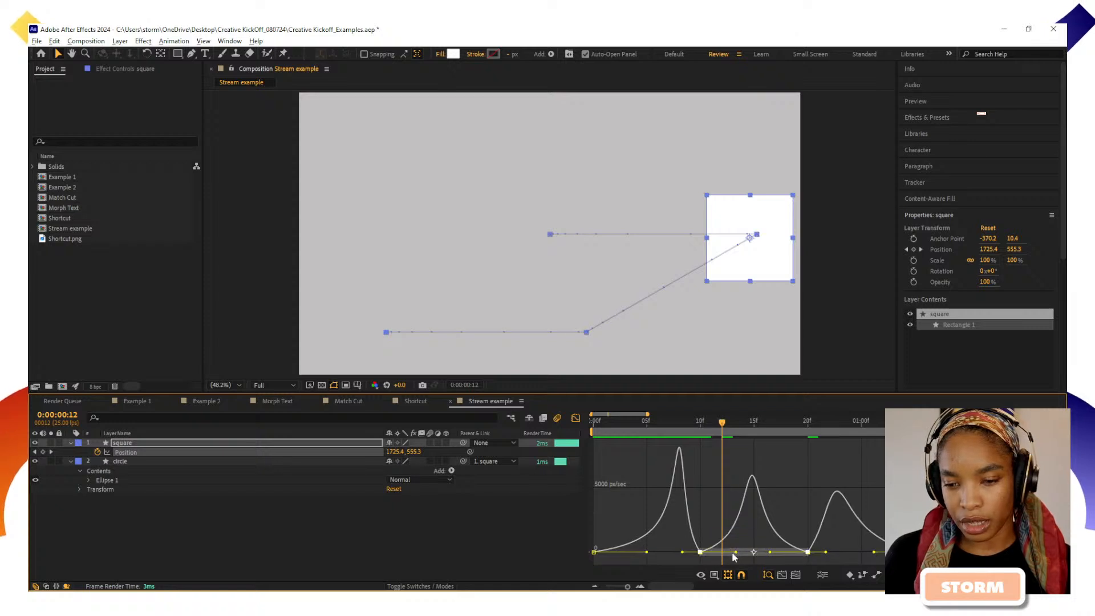
left_click_drag(735, 552, 720, 554)
left_click(831, 547)
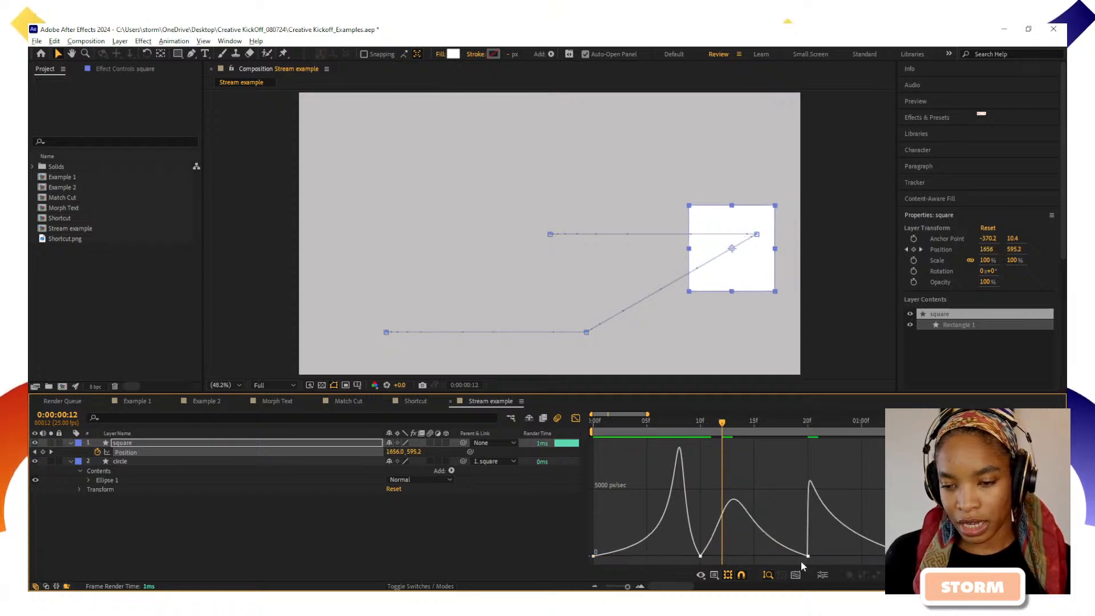
left_click(808, 556)
left_click_drag(809, 556, 822, 557)
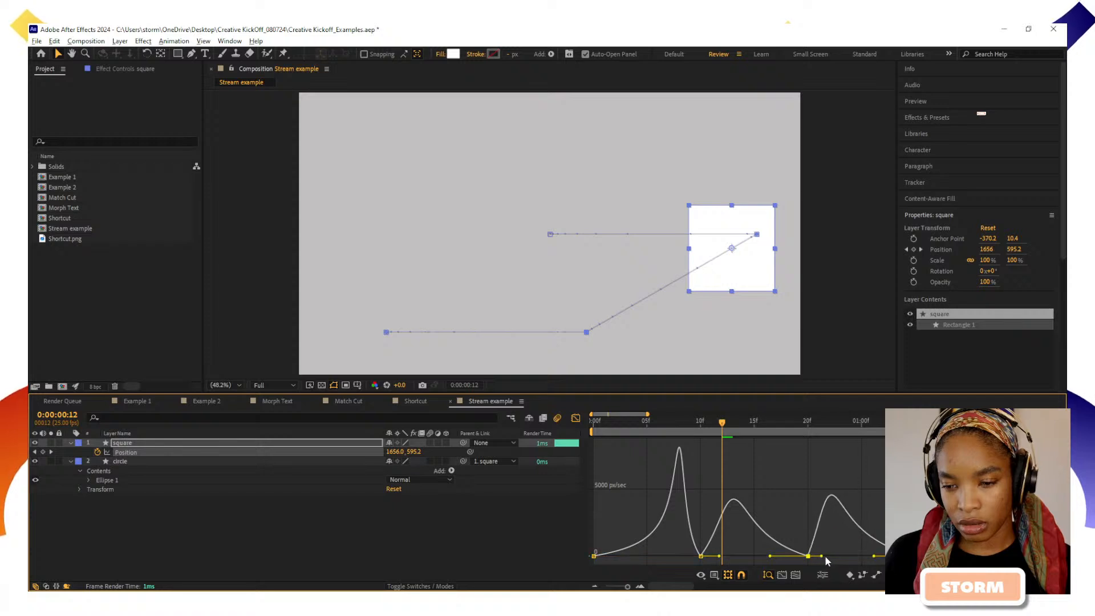
key("space")
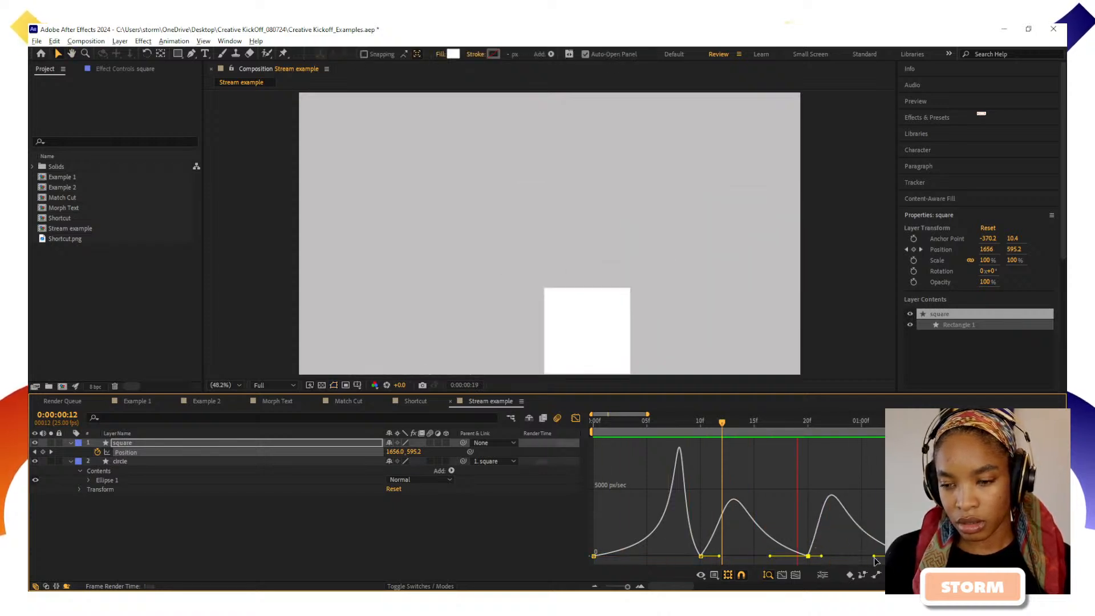
key("space")
Lengthen the 0:00:00:20 keyframe's outgoing speed handle to about frame 23, shorten the last keyframe's incoming handle, and preview each change
left_click_drag(875, 557, 840, 556)
left_click(822, 556)
left_click(807, 557)
key("space")
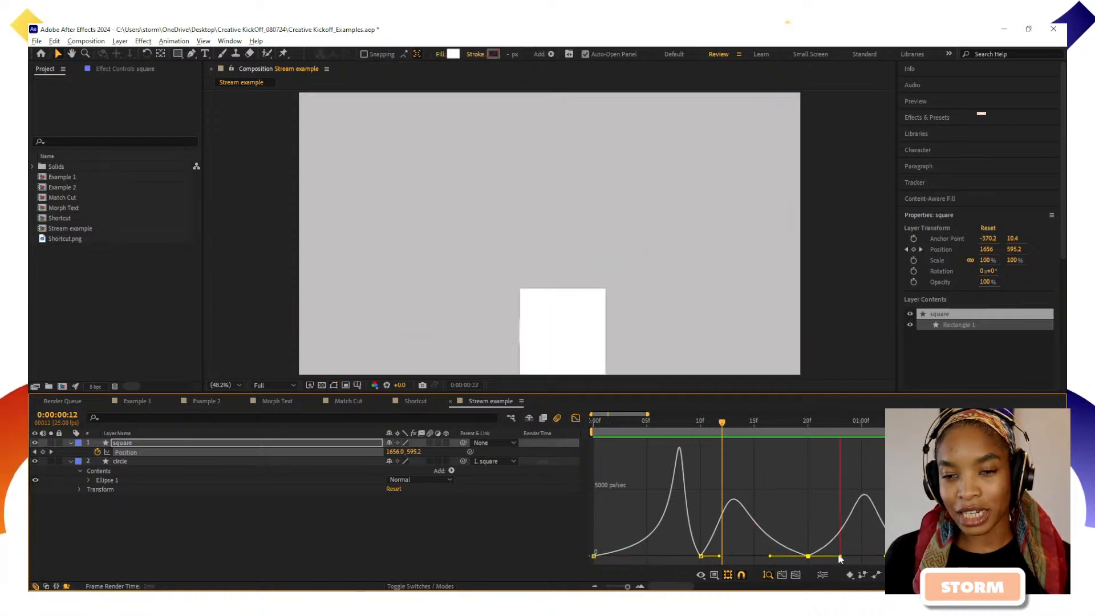
key("space")
left_click_drag(885, 556, 907, 556)
key("space")
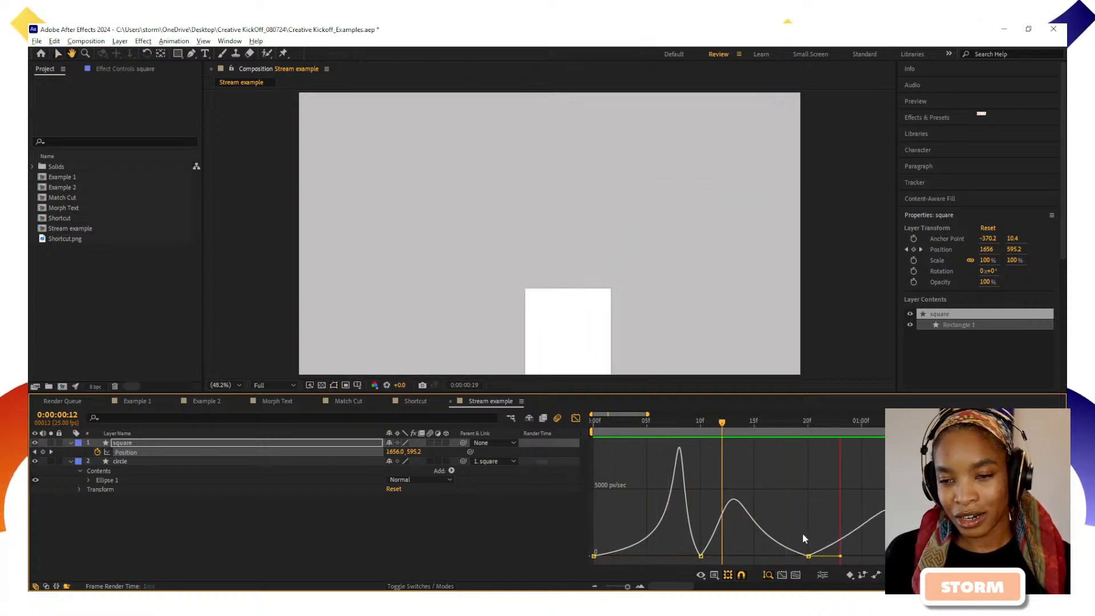
key("space")
Try longer speed handles on both sides of the 0:00:00:20 keyframe, reaching about frames 15 and 24, and preview
left_click(809, 555)
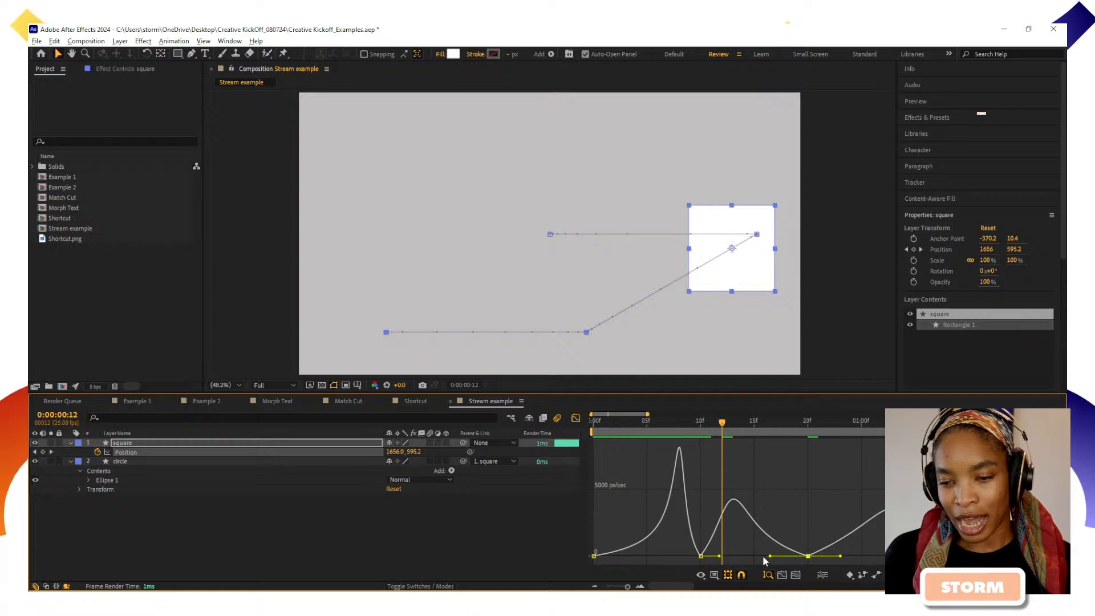
left_click_drag(763, 556, 754, 556)
left_click_drag(840, 556, 849, 557)
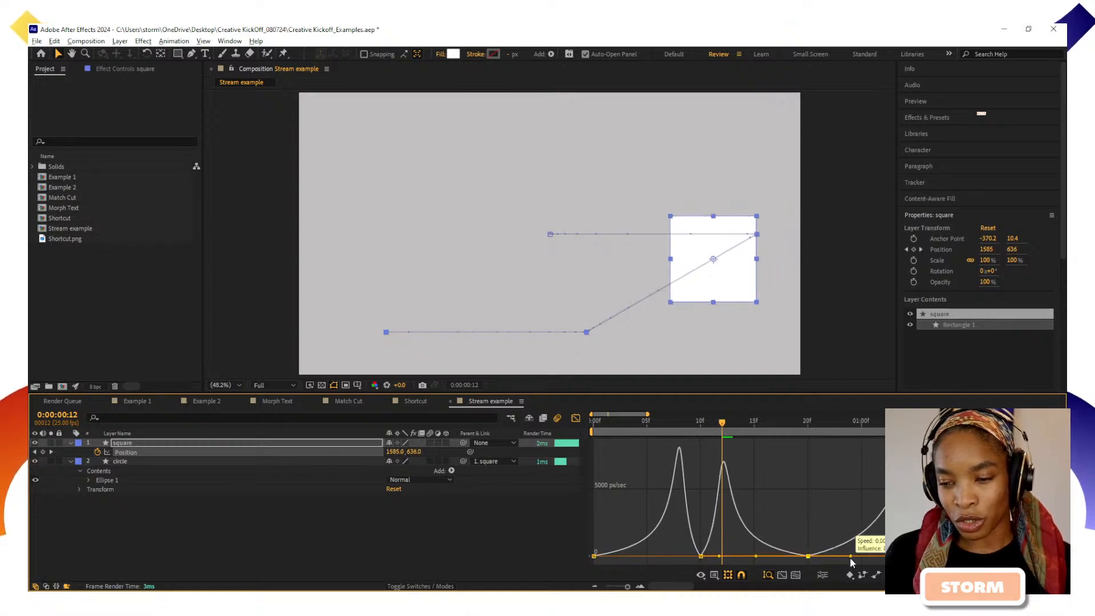
key("space")
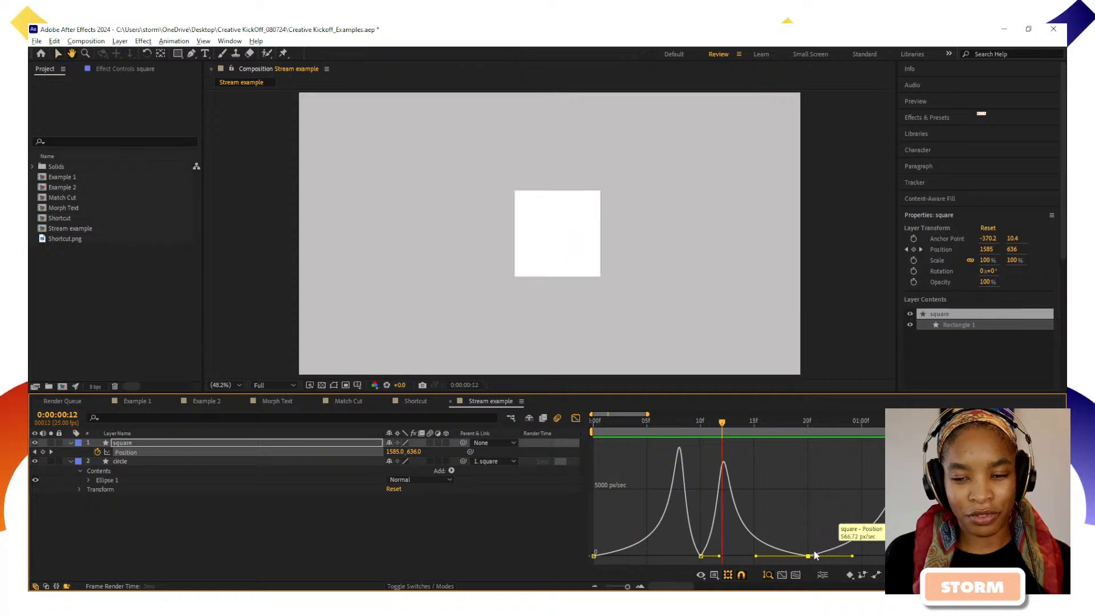
key("space")
key("space")
key("space")
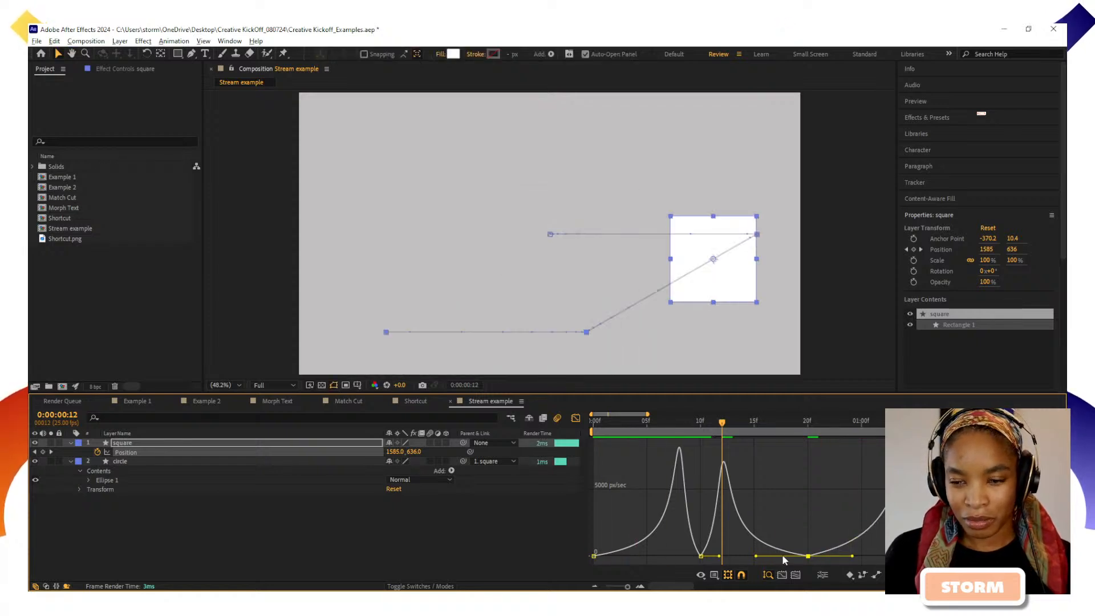
Shorten both speed handles of the 0:00:00:20 keyframe, the incoming one to about frame 16.5, and preview the animation
left_click_drag(755, 556, 770, 556)
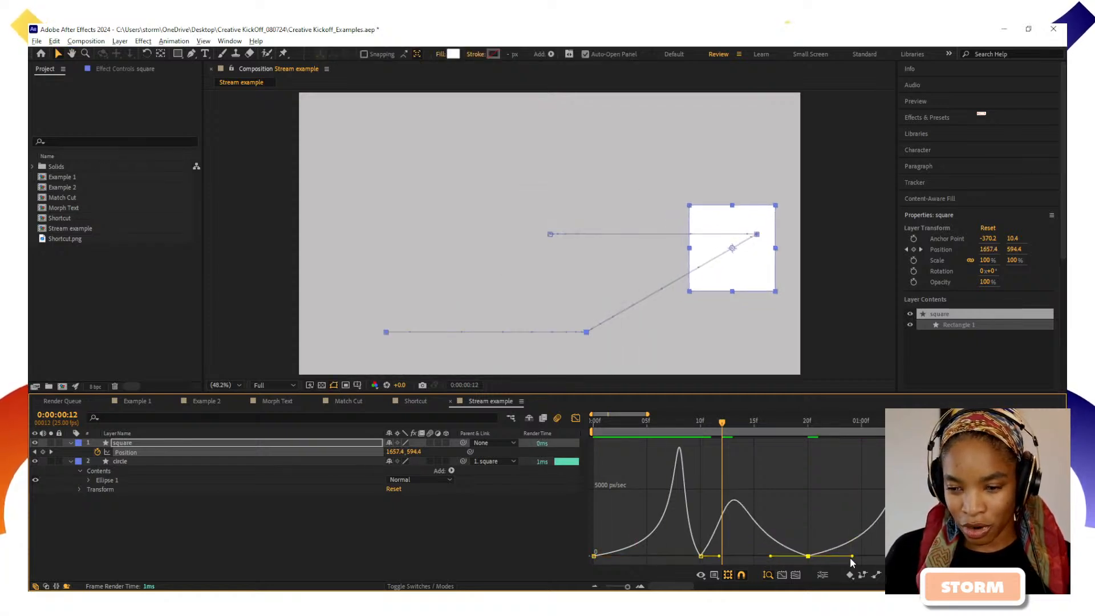
left_click_drag(850, 556, 844, 557)
key("space")
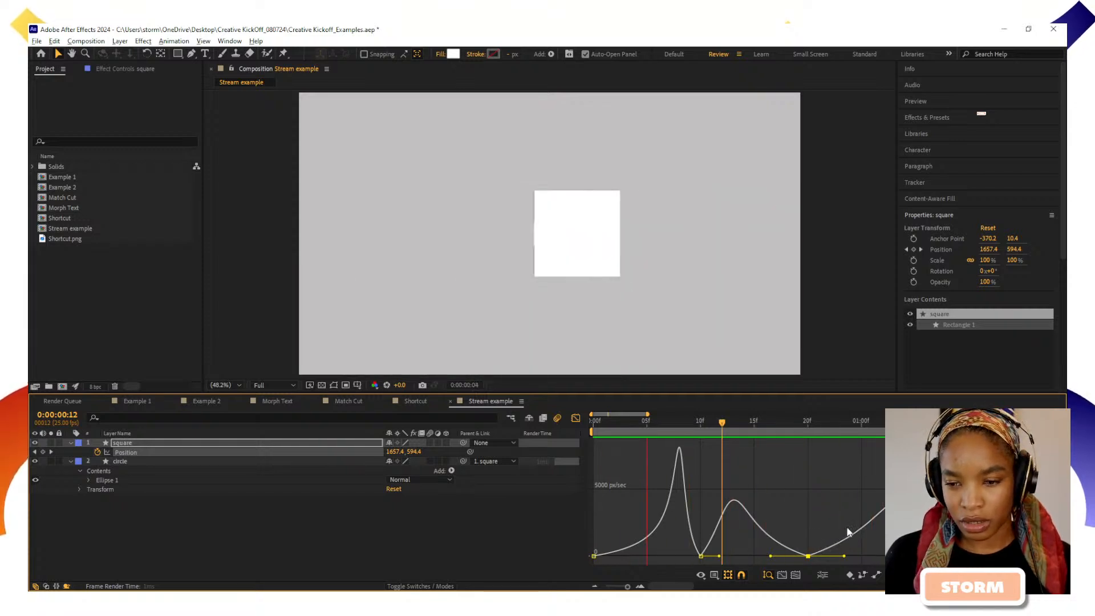
key("space")
Lengthen the last Position keyframe's incoming speed handle to ease the square's final move, and preview
left_click(898, 551)
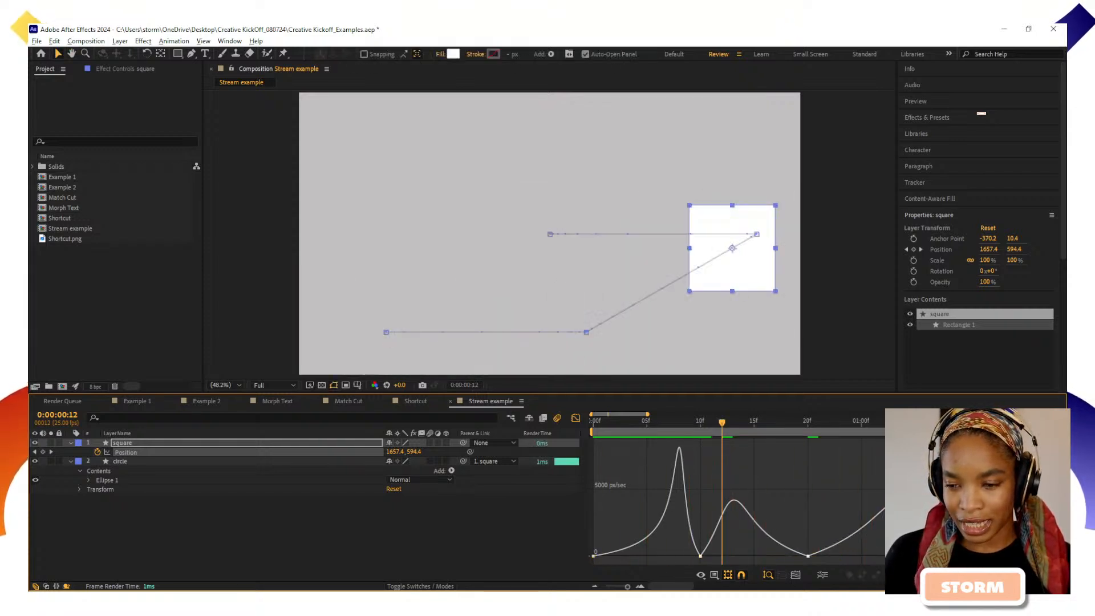
left_click(915, 556)
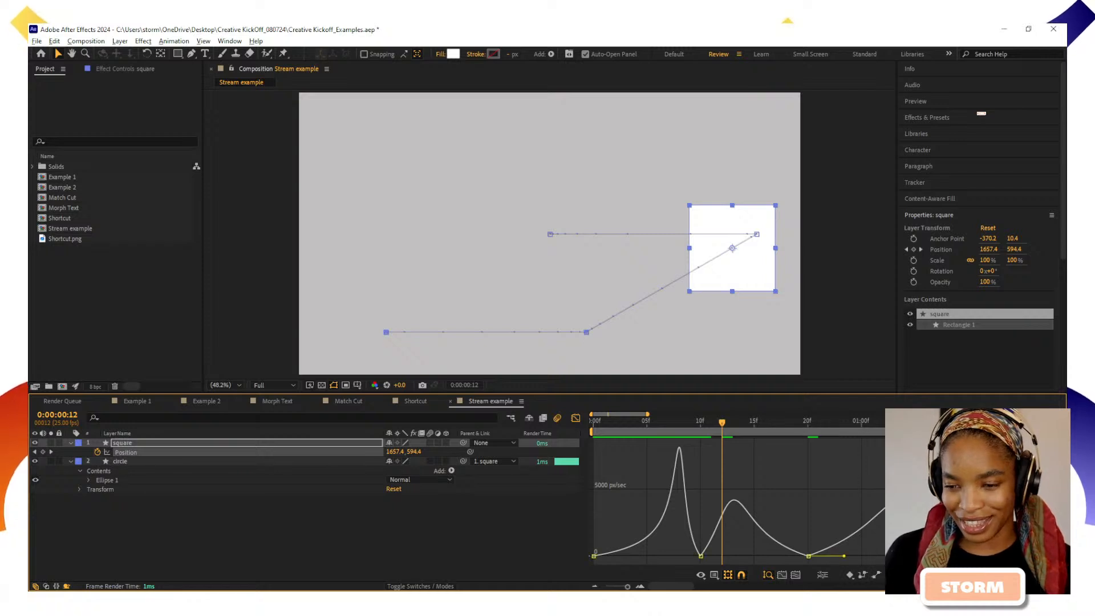
left_click_drag(906, 556, 889, 556)
key("space")
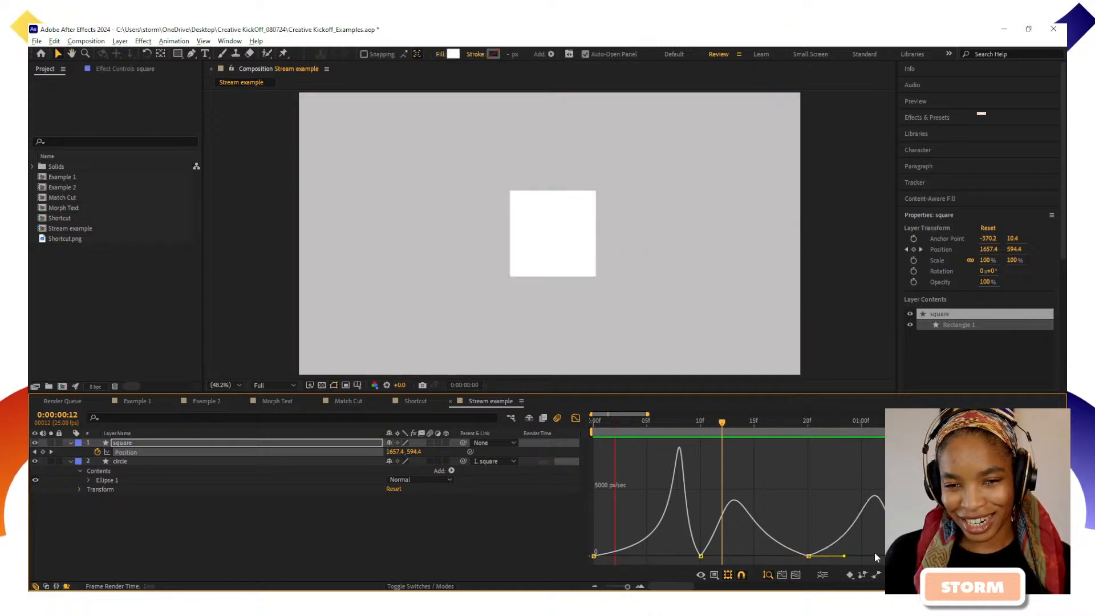
key("space")
Lengthen the outgoing speed handle of the 0:00:00:10 keyframe, shorten both handles of the 0:00:00:20 keyframe, and preview
left_click_drag(665, 425, 700, 438)
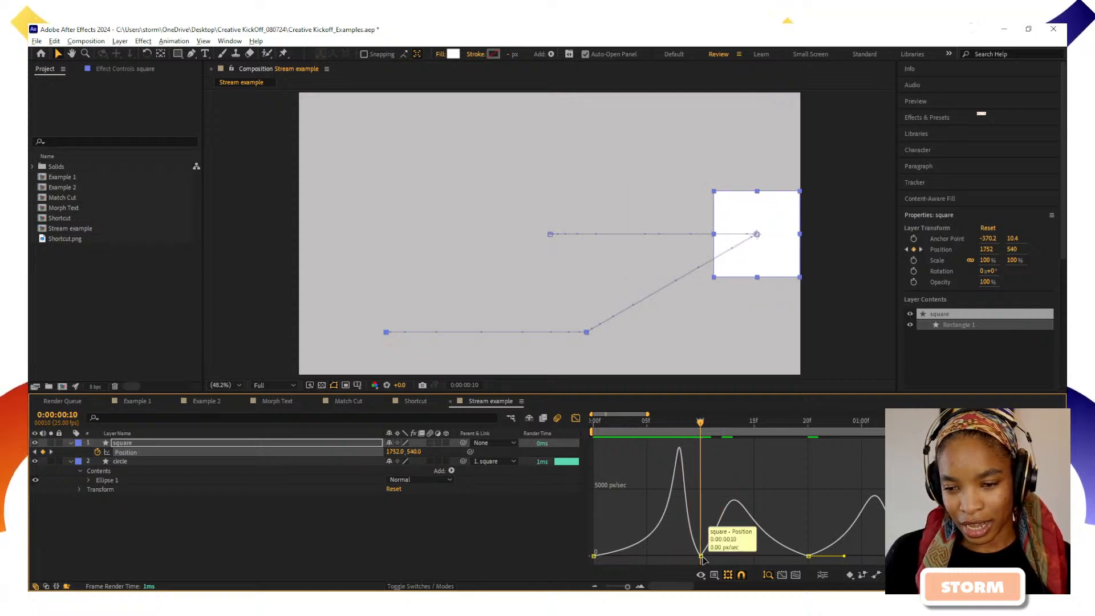
left_click(700, 556)
left_click_drag(719, 557, 833, 556)
key("space")
key("space")
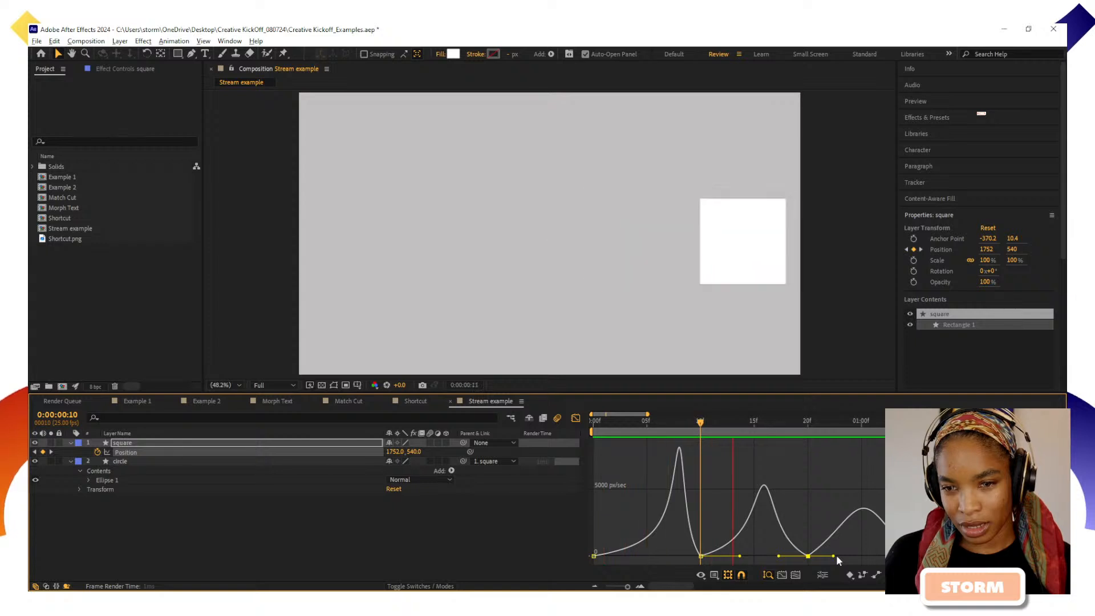
key("space")
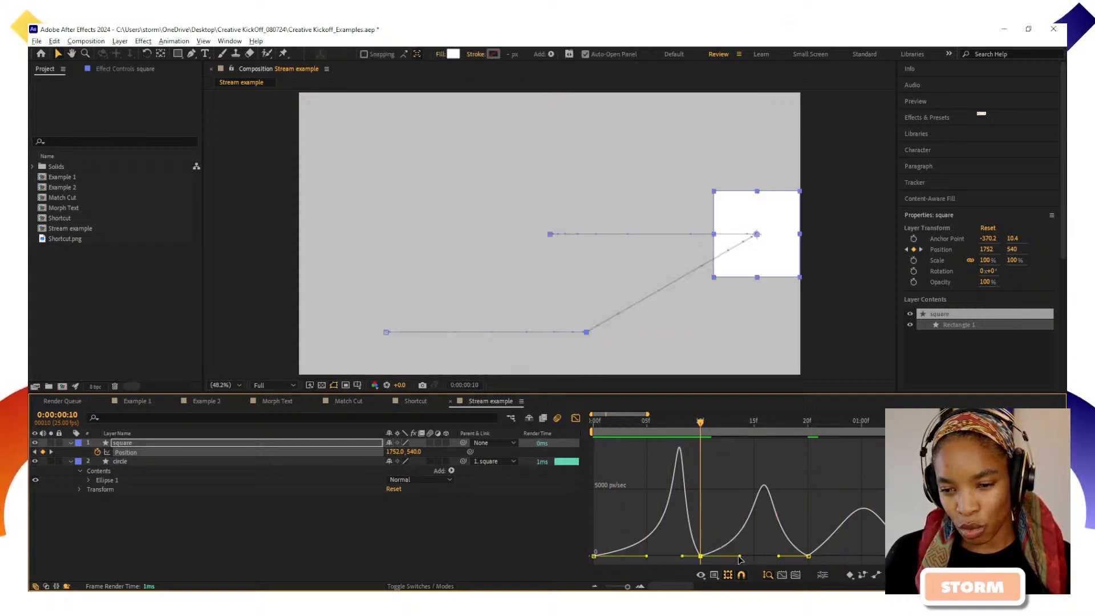
Shorten the 0:00:00:10 keyframe's outgoing and the 0:00:00:20 keyframe's incoming speed handles to smooth the second move, previewing each change
left_click_drag(739, 557, 728, 556)
key("space")
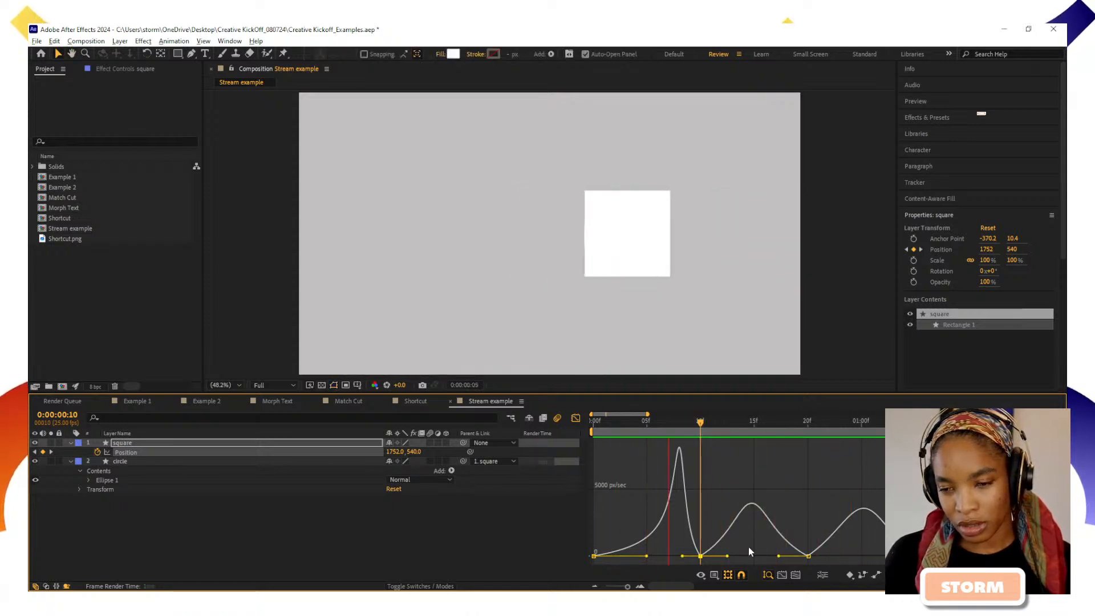
key("space")
left_click_drag(778, 556, 785, 558)
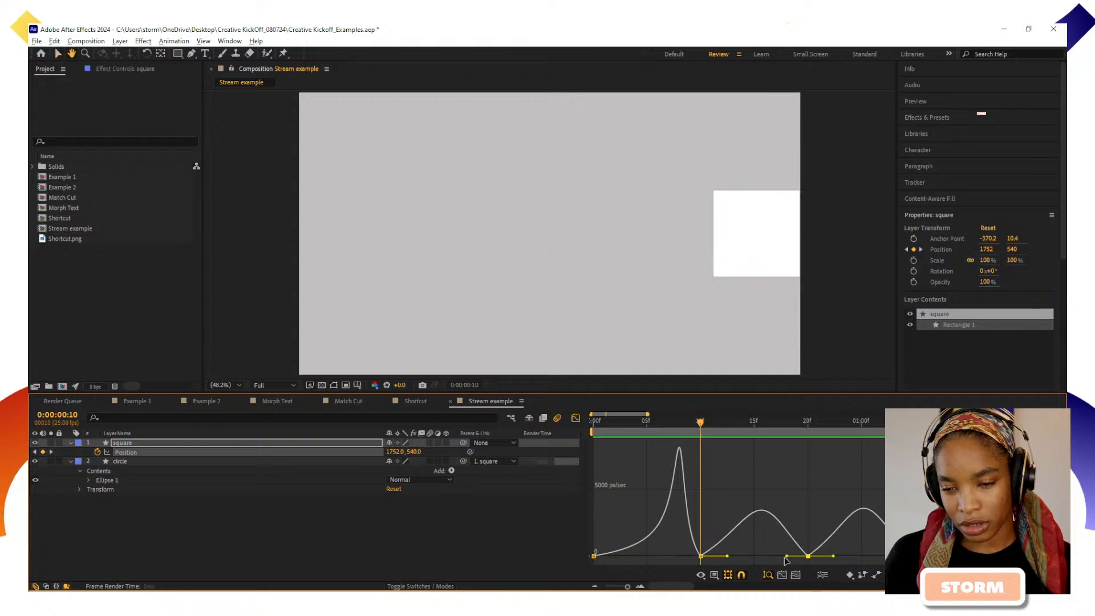
key("space")
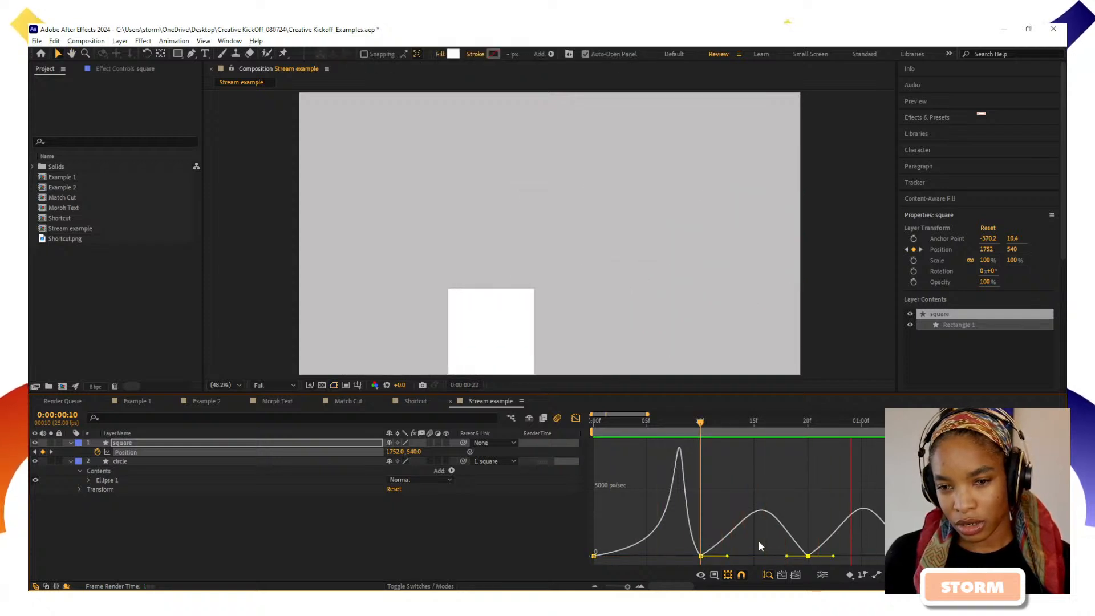
key("space")
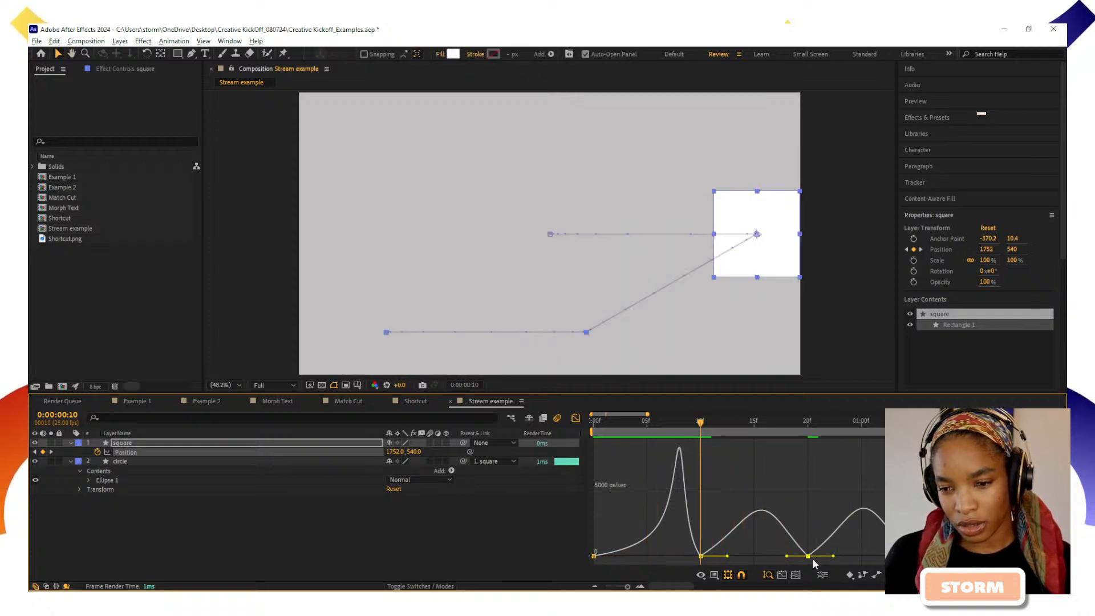
Lengthen the outgoing speed handle of the 0:00:00:20 keyframe, preview the motion, and return to the layer bars
left_click_drag(830, 556, 839, 556)
key("space")
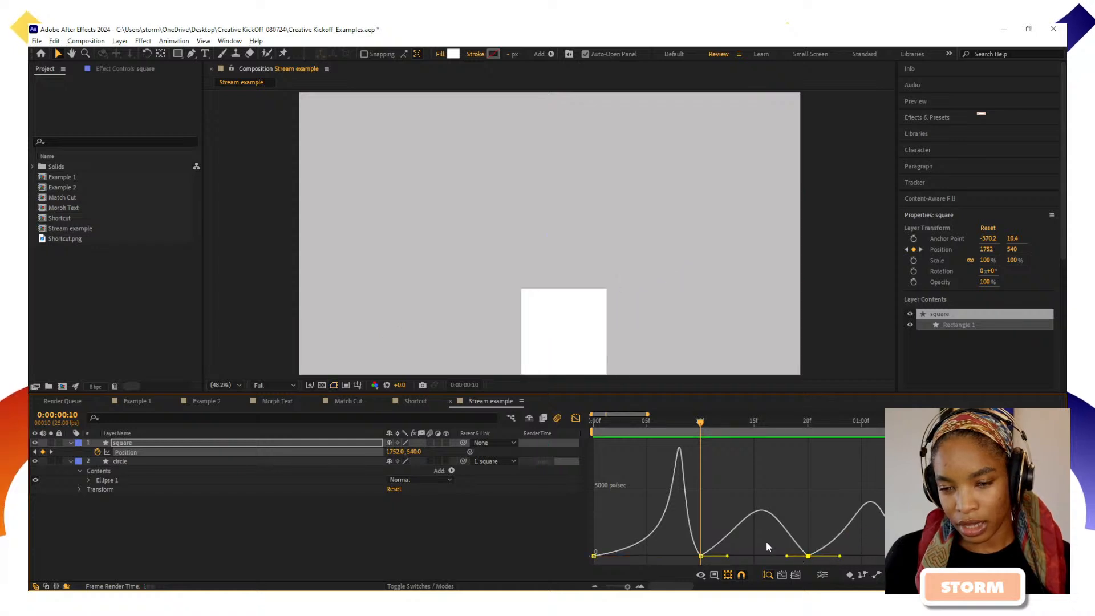
key("space")
left_click(576, 418)
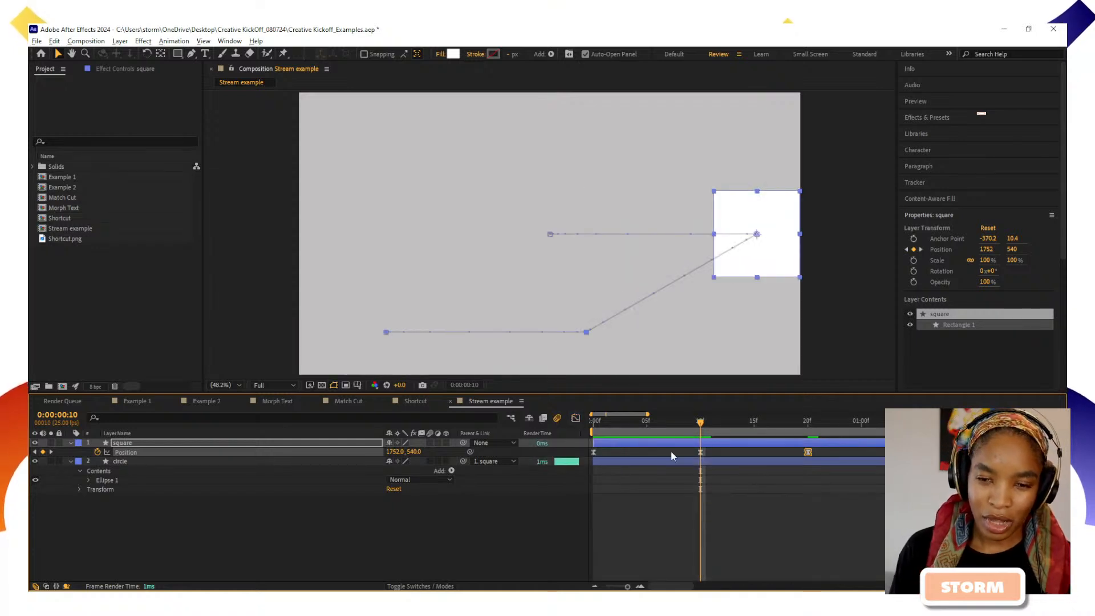
Trim the square layer to end and the circle layer to start at 0:00:00:10, and preview the swap
left_click_drag(648, 425, 700, 434)
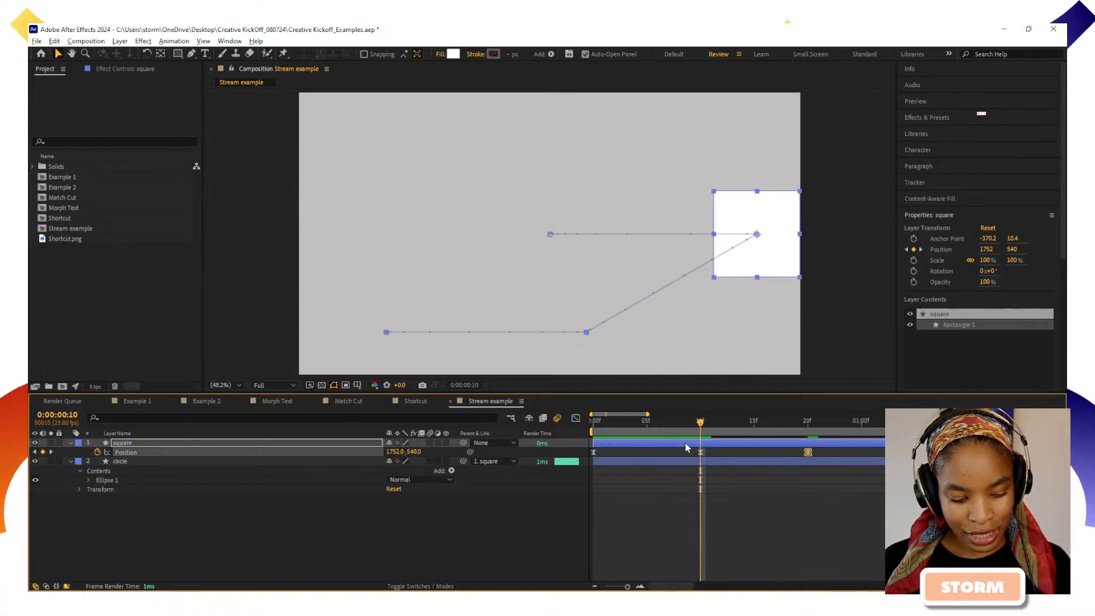
key("alt+bracketright")
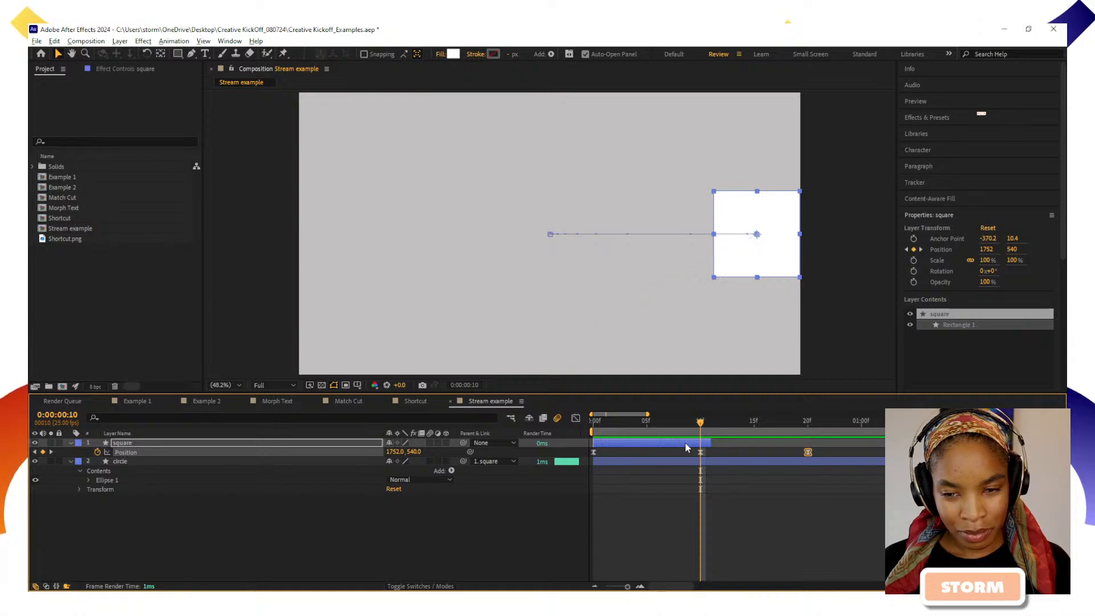
mouse_move(710, 443)
left_mouse_down()
mouse_move(700, 444)
mouse_move(747, 423)
mouse_move(656, 427)
mouse_move(714, 430)
mouse_move(700, 444)
left_mouse_up()
left_click_drag(593, 463, 699, 471)
key("space")
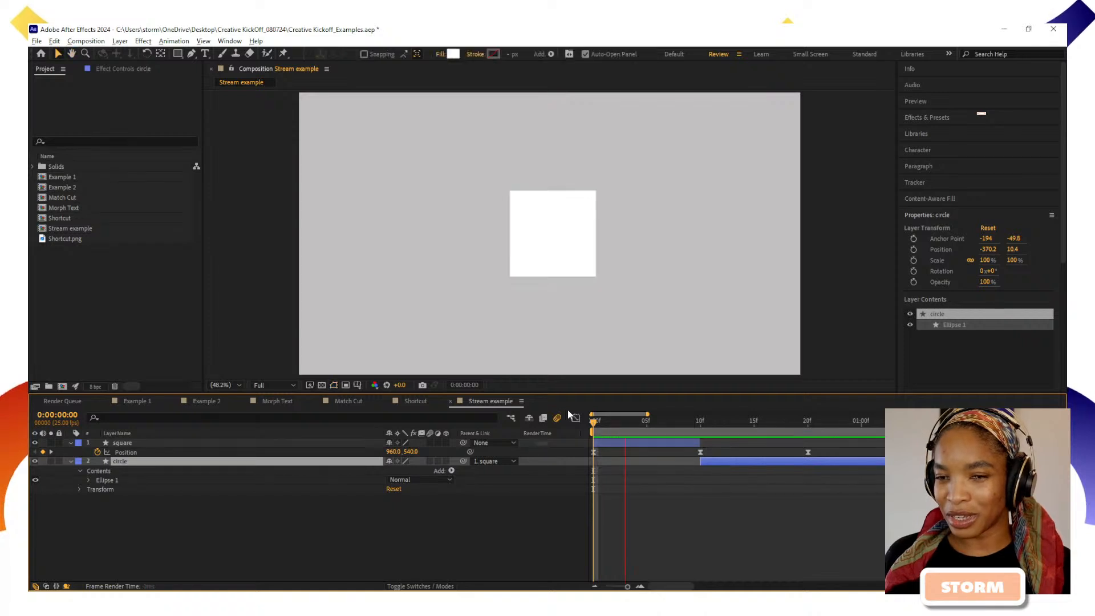
Shift the cut one frame, ending the square layer and starting the circle layer at 0:00:00:11
left_click(701, 422)
key("=")
key("=")
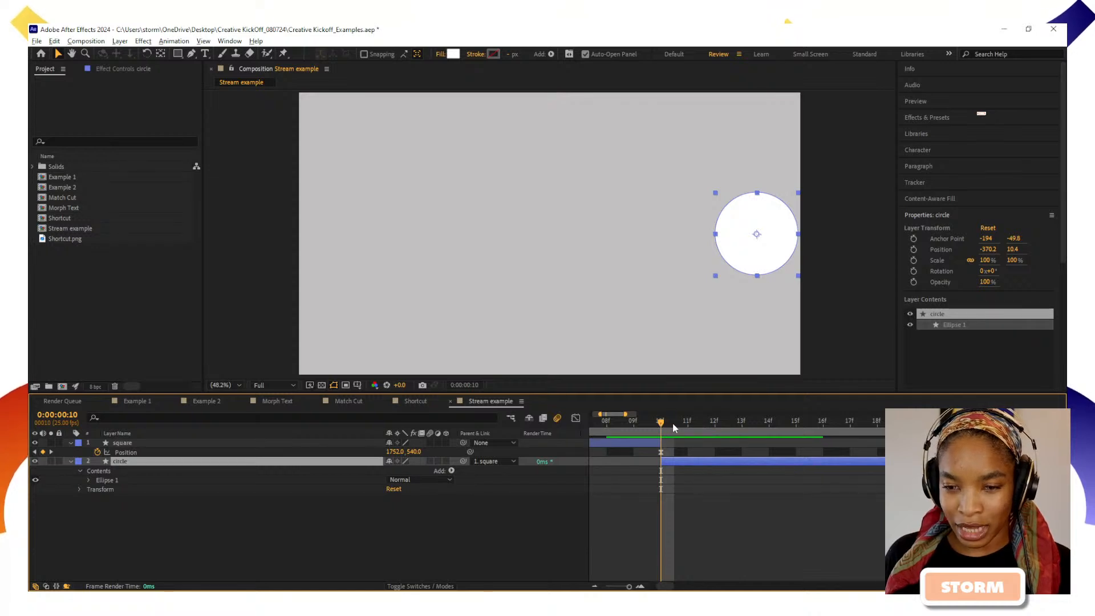
key("Page_Down")
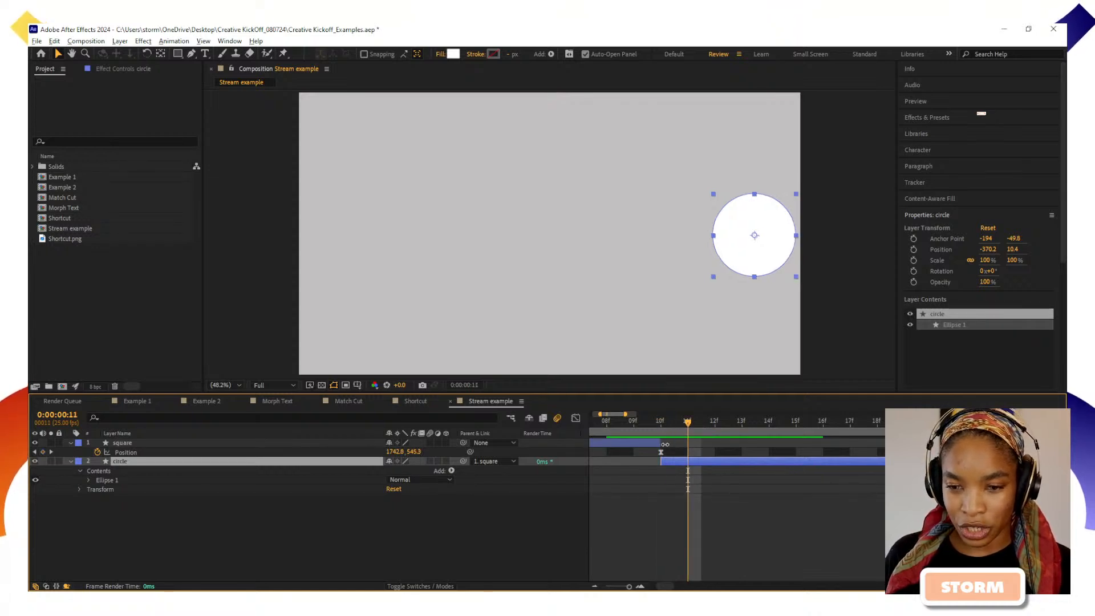
mouse_move(665, 444)
left_mouse_down()
mouse_move(679, 445)
mouse_move(665, 462)
mouse_move(679, 460)
left_mouse_up()
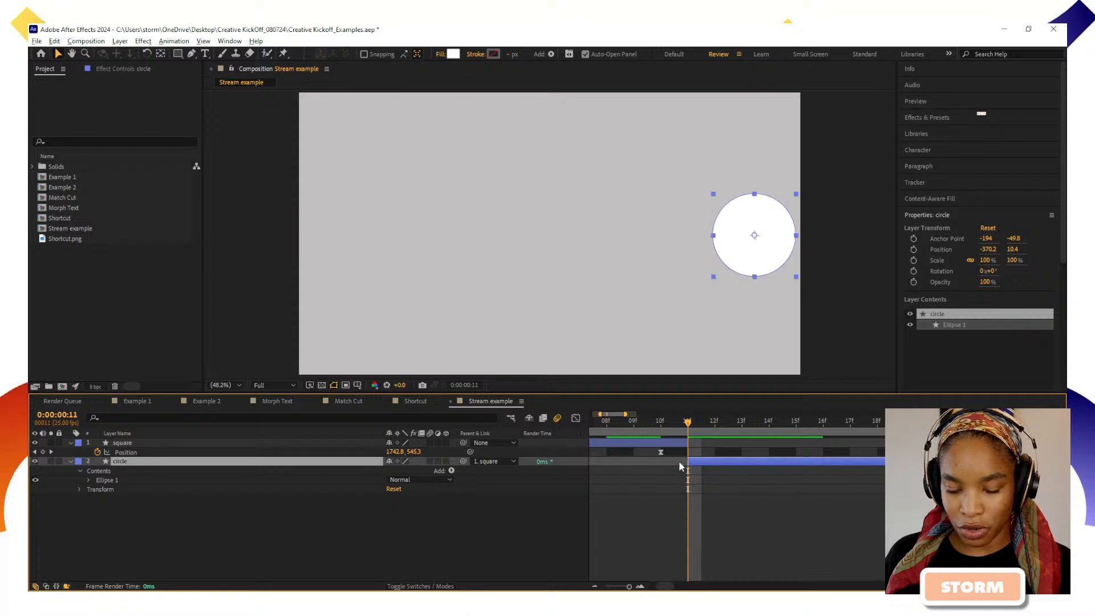
Shorten the work area to end just after the last Position keyframe, and preview the shape swap
key("minus")
key("minus")
key("minus")
key("equal")
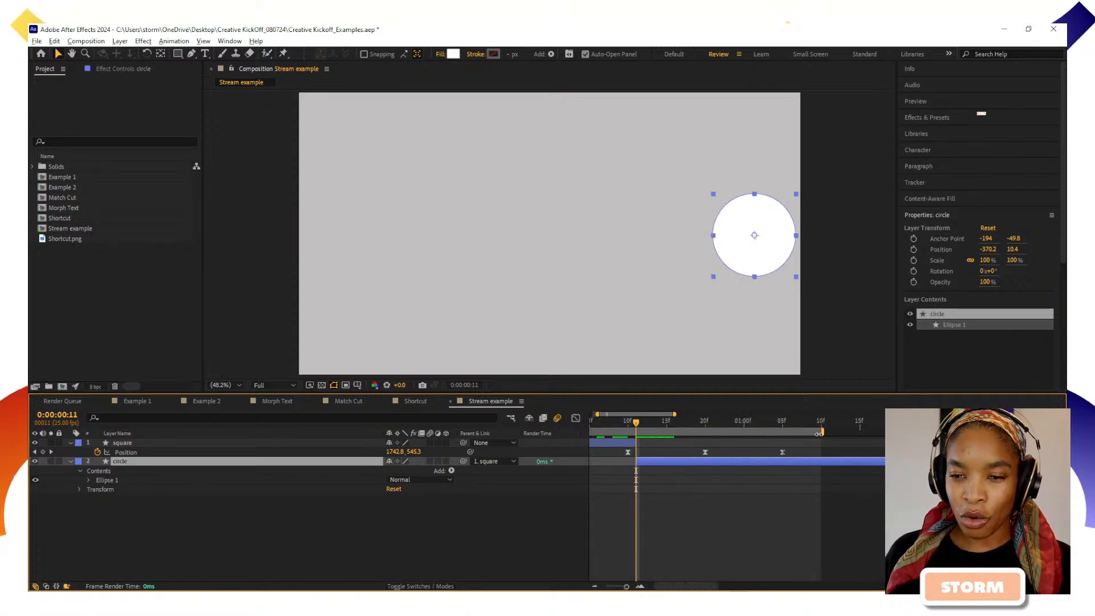
left_click_drag(822, 433, 492, 416)
key("space")
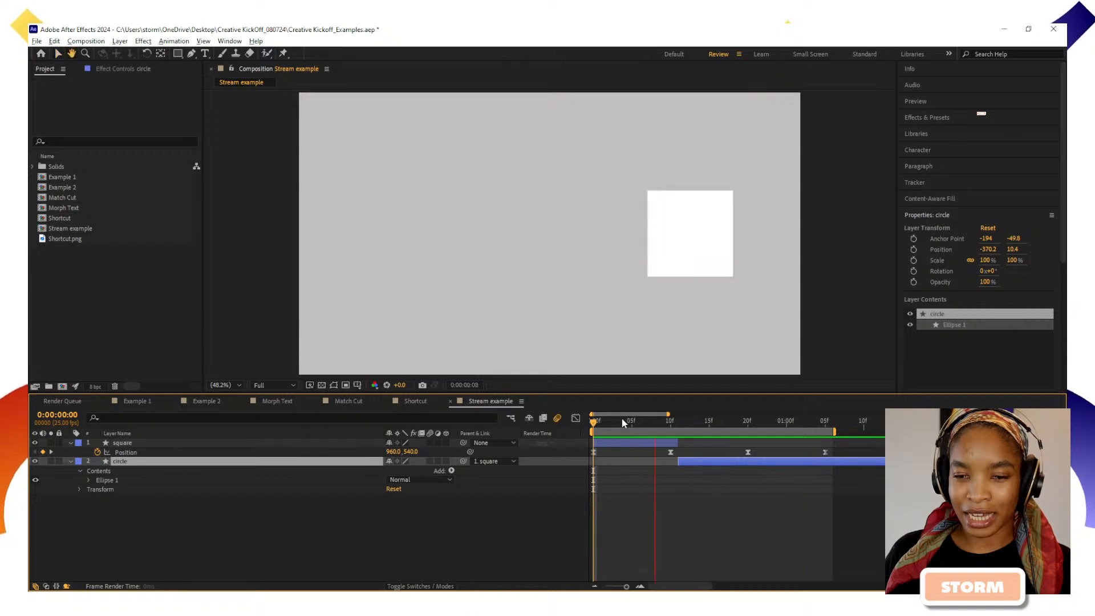
key("space")
Add a Scale keyframe to the square at 0:00:00:10, unlink its proportions, and show Position alongside Scale
left_click_drag(614, 421, 671, 432)
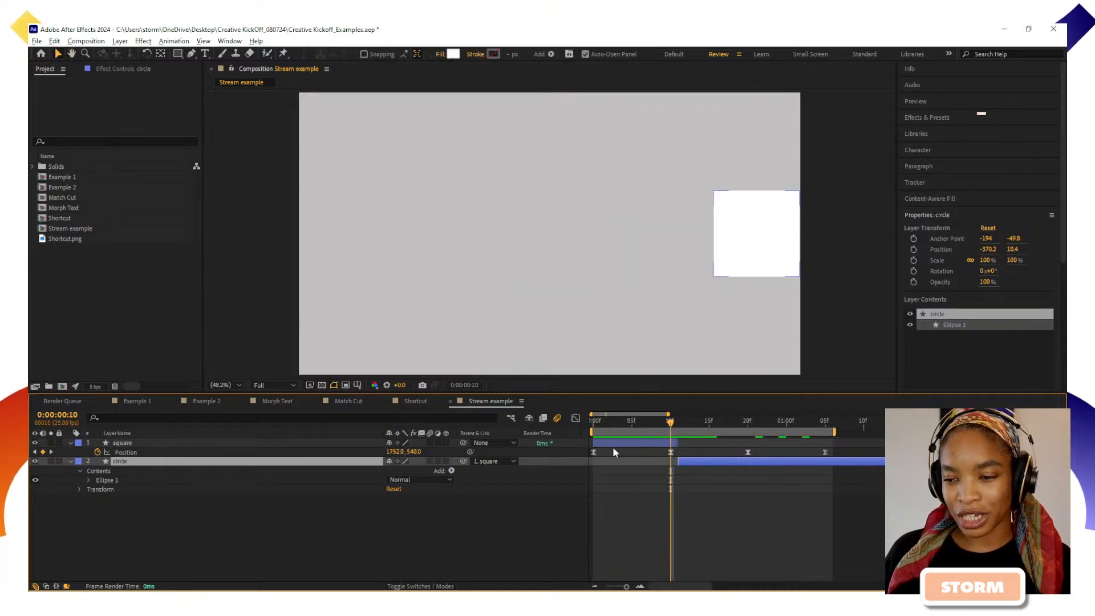
left_click(437, 444)
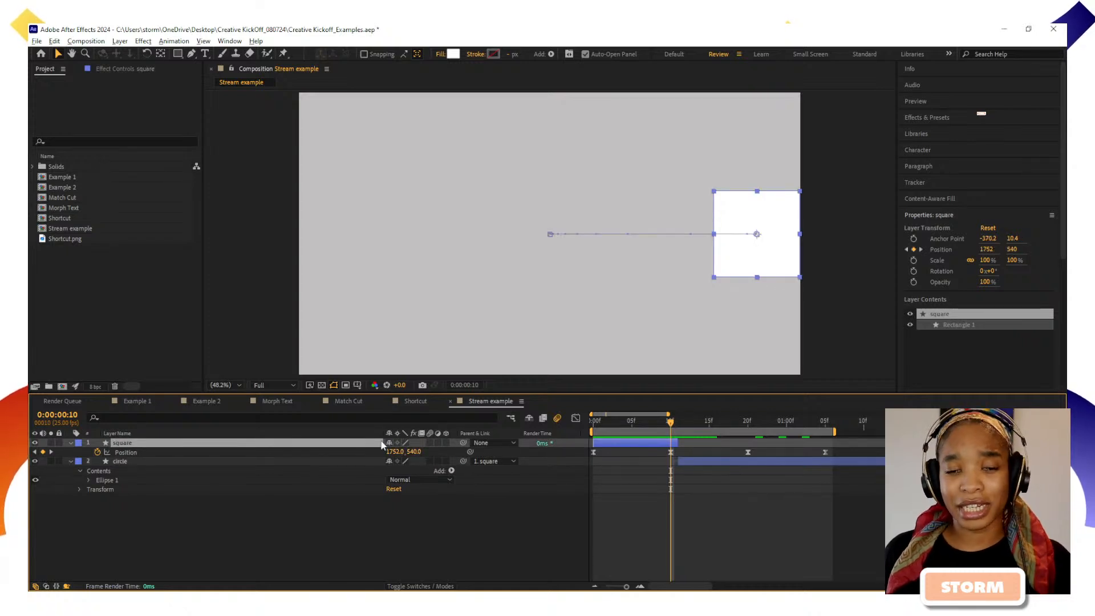
key("s")
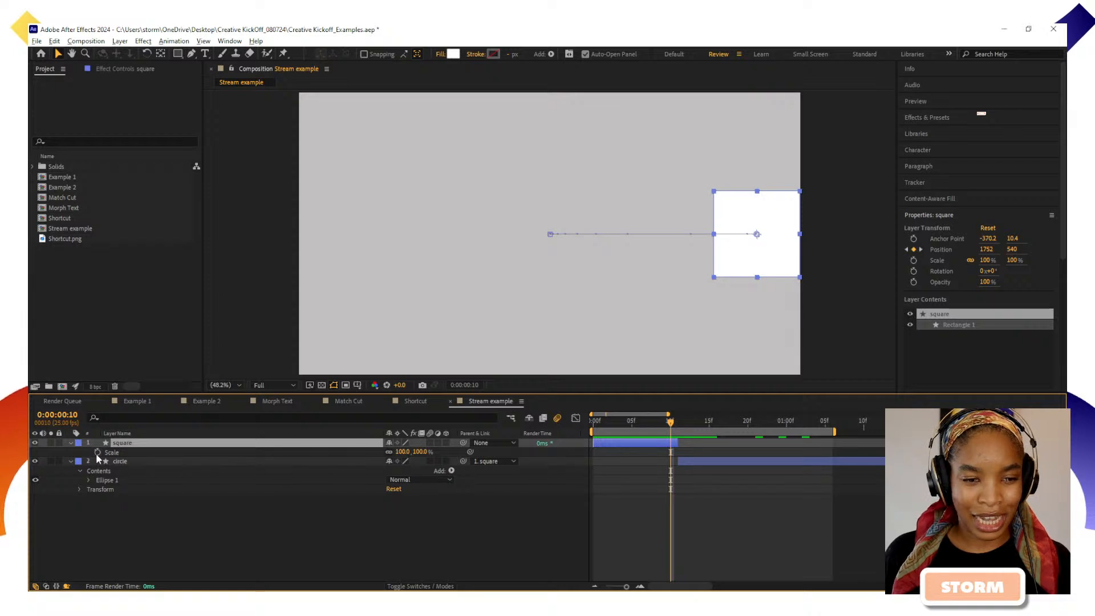
left_click(97, 452)
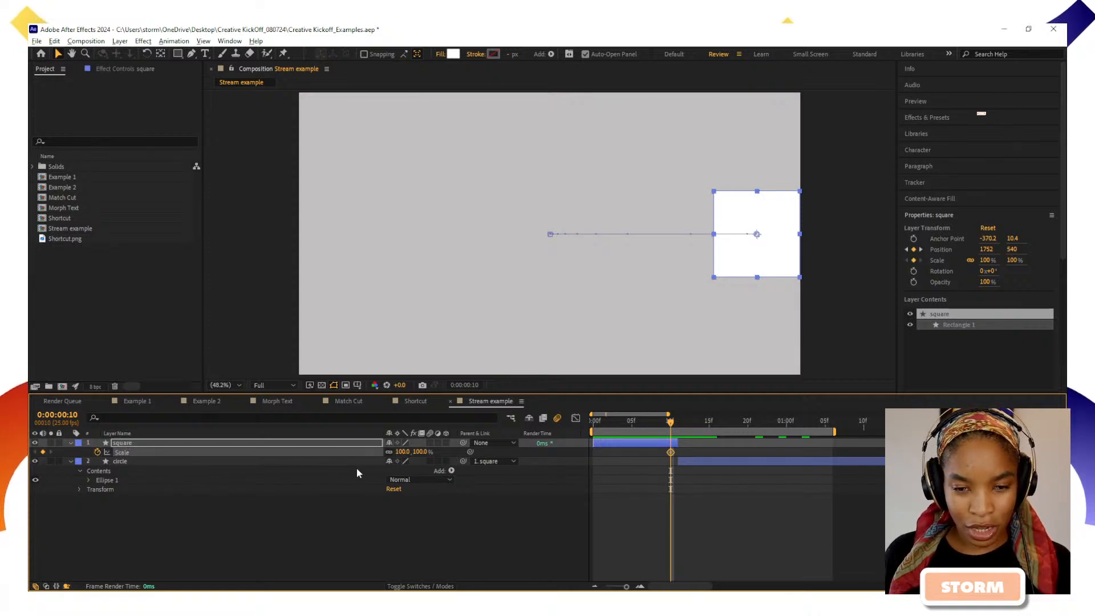
key("shift+p")
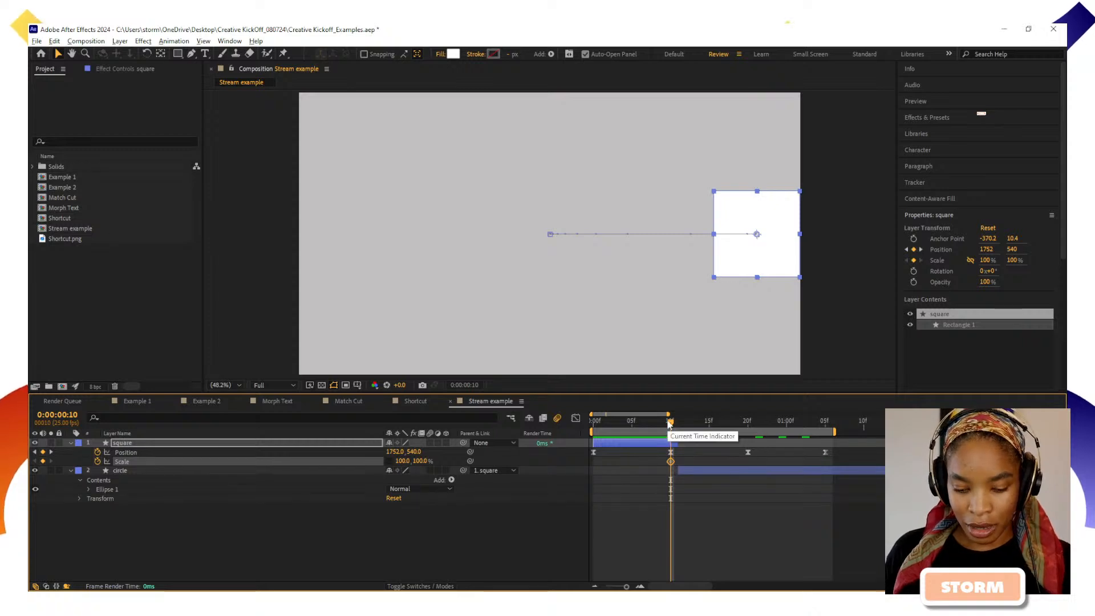
Move the square's Scale keyframe to 0:00:00:08 and add further Scale keyframes at 0:00:00:10 and 0:00:00:06
key("=")
left_click_drag(670, 461, 640, 462)
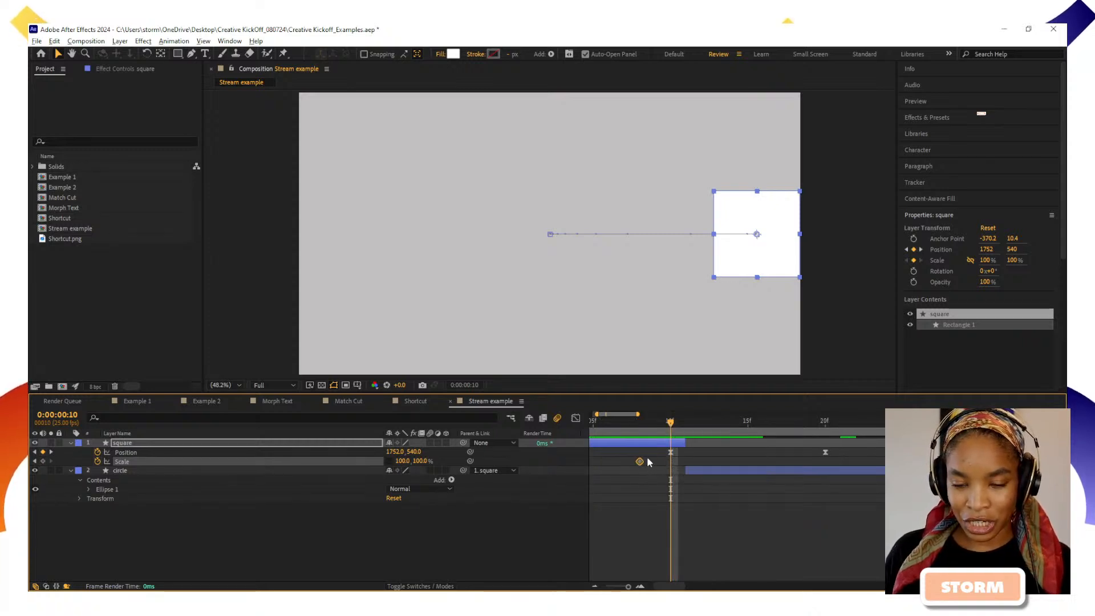
left_click(680, 423)
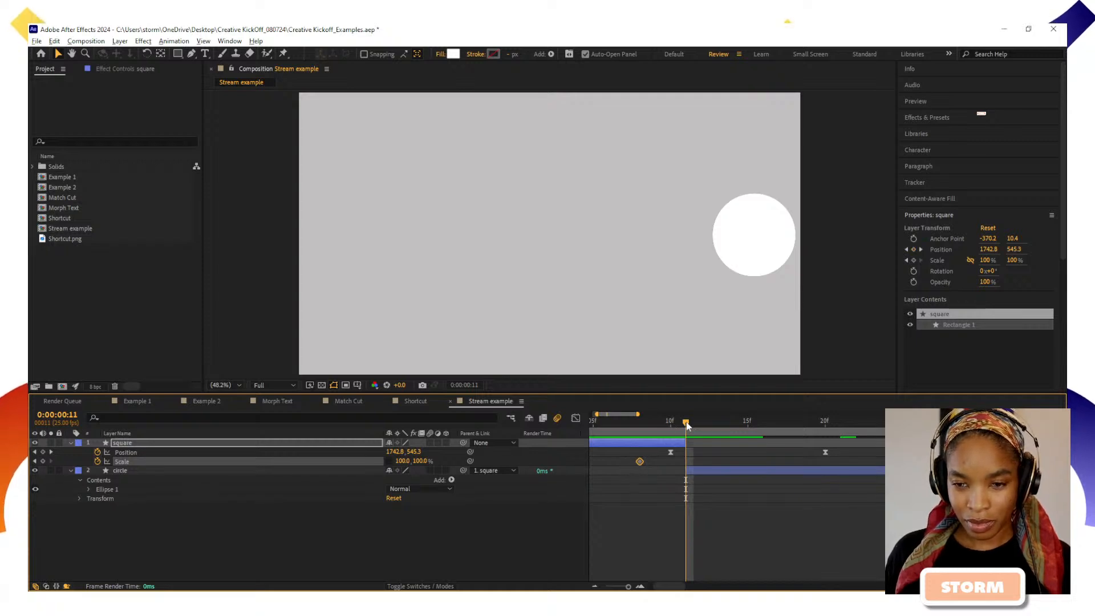
left_click_drag(686, 424, 603, 430)
left_click(42, 461)
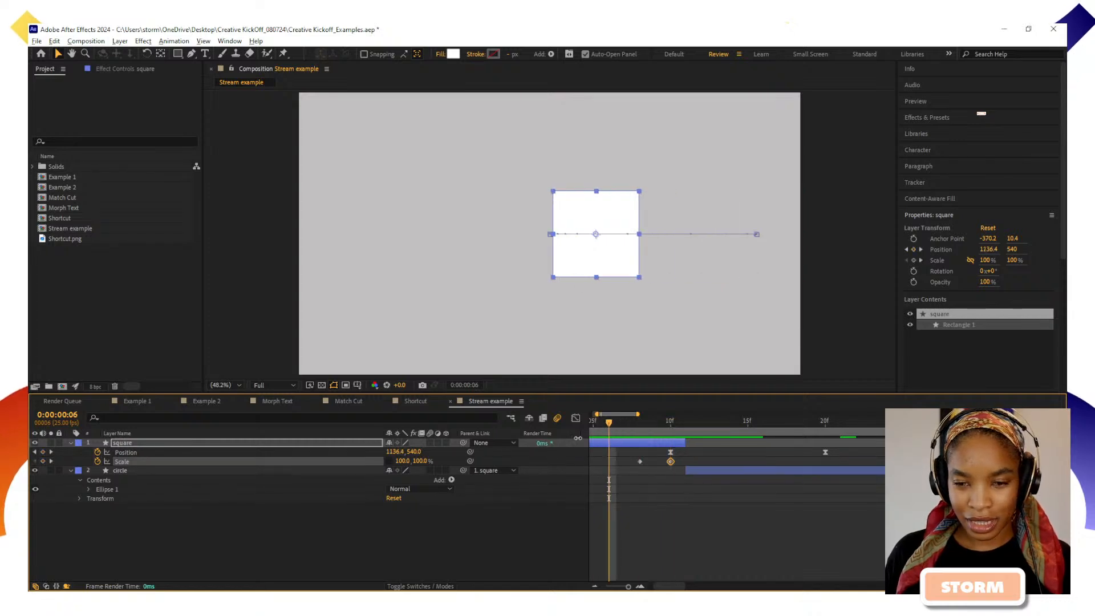
left_click(43, 462)
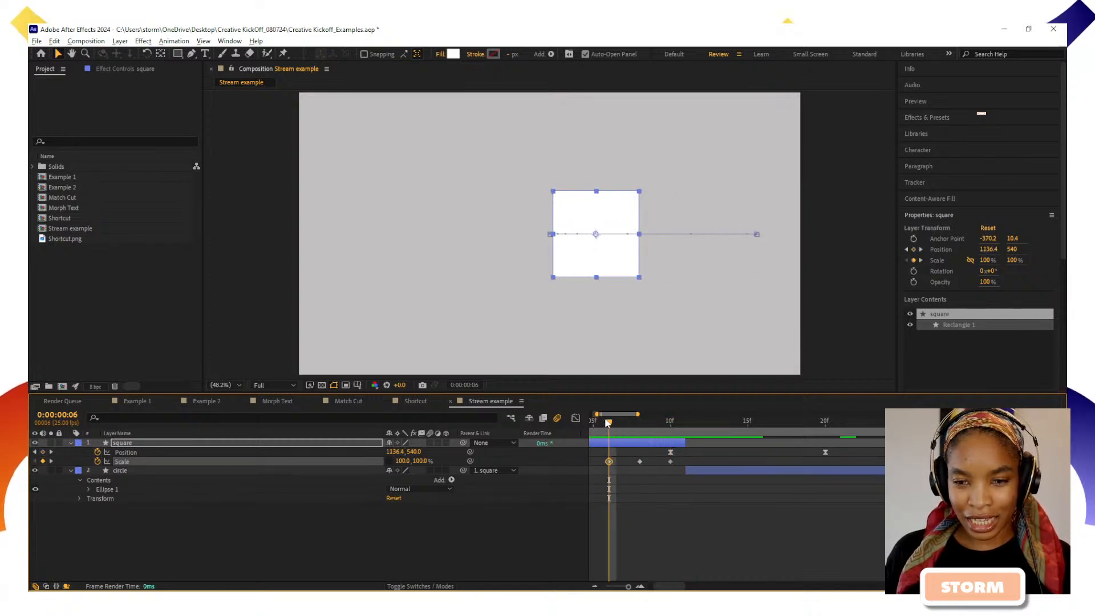
Try adjusting the square's vertical Scale at the 0:00:00:08 keyframe, and undo the change
left_click_drag(607, 422, 639, 422)
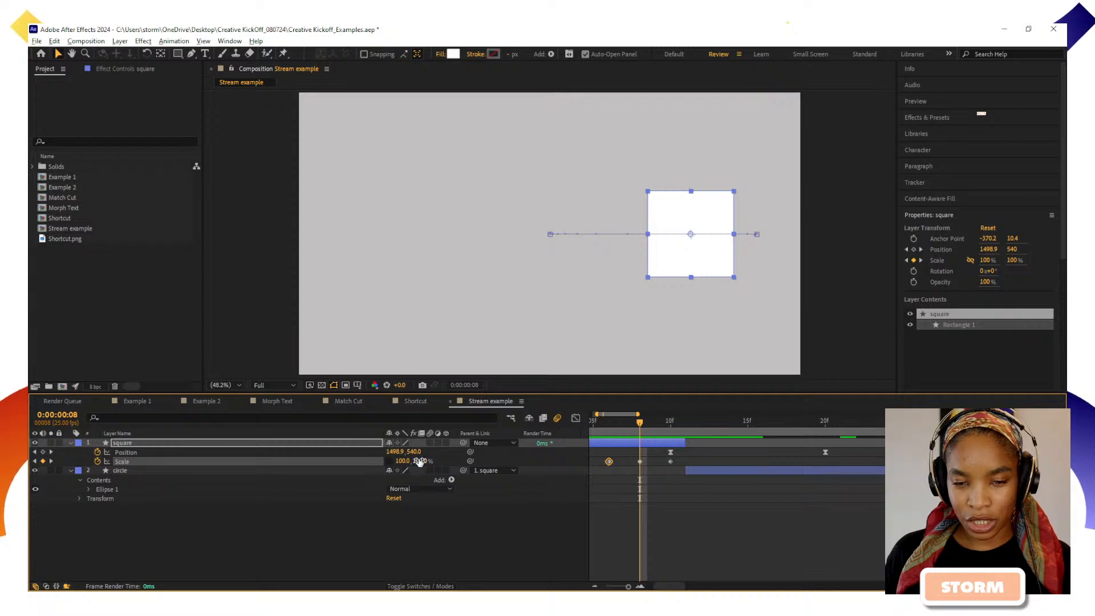
left_click_drag(420, 462, 418, 461)
key("ctrl+z")
left_click_drag(637, 420, 671, 431)
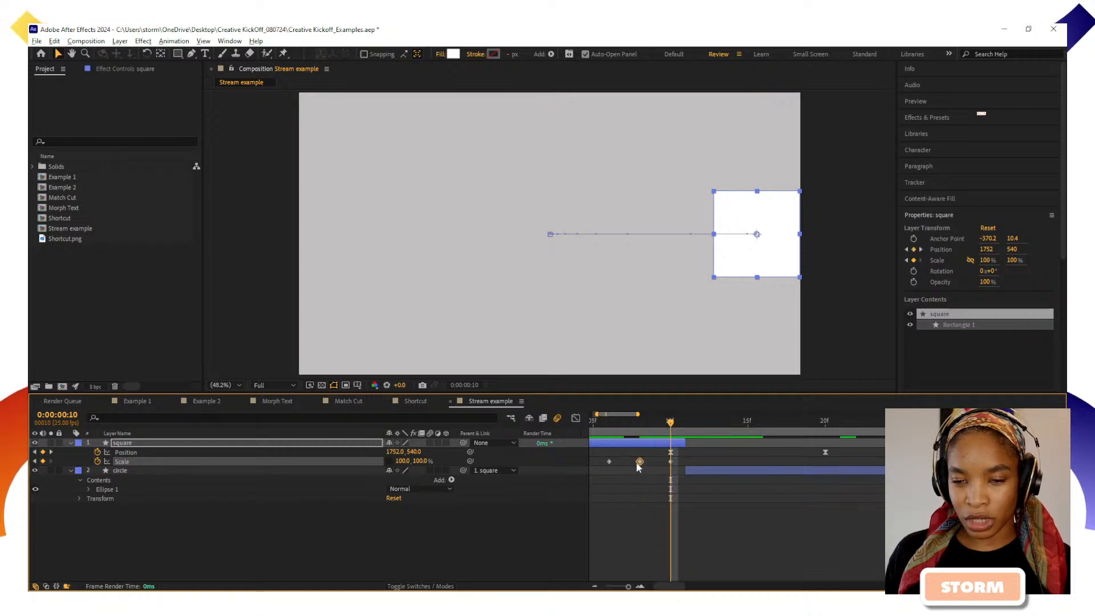